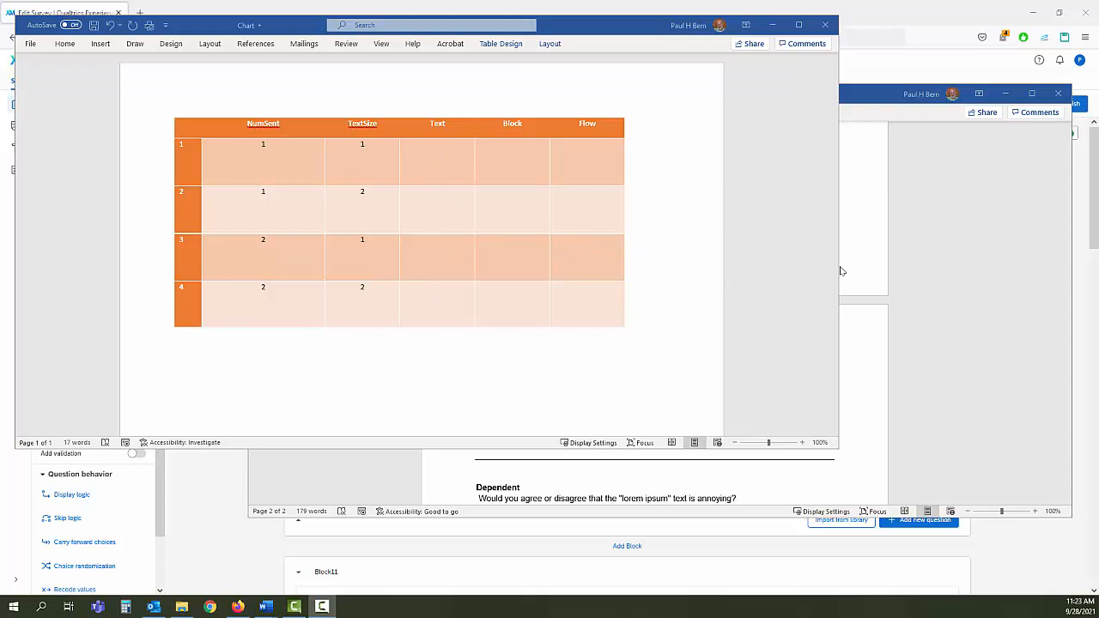
Review the Consent, Instruction, Block11, Block12 and Block21 sections of the NewRandom document
left_click(922, 270)
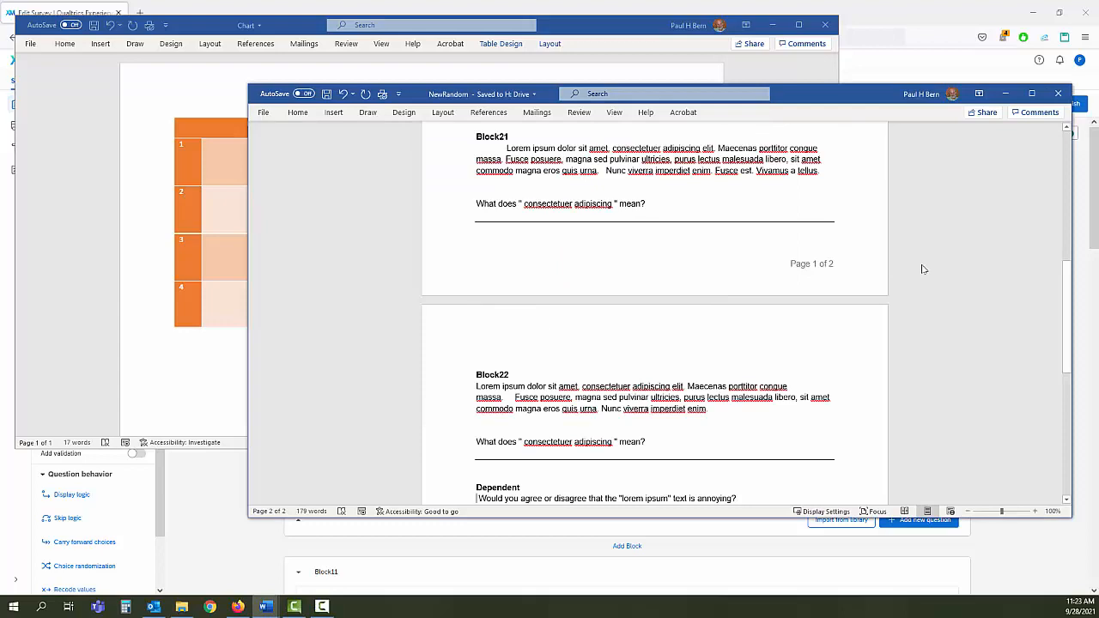
left_click_drag(1066, 291, 1064, 175)
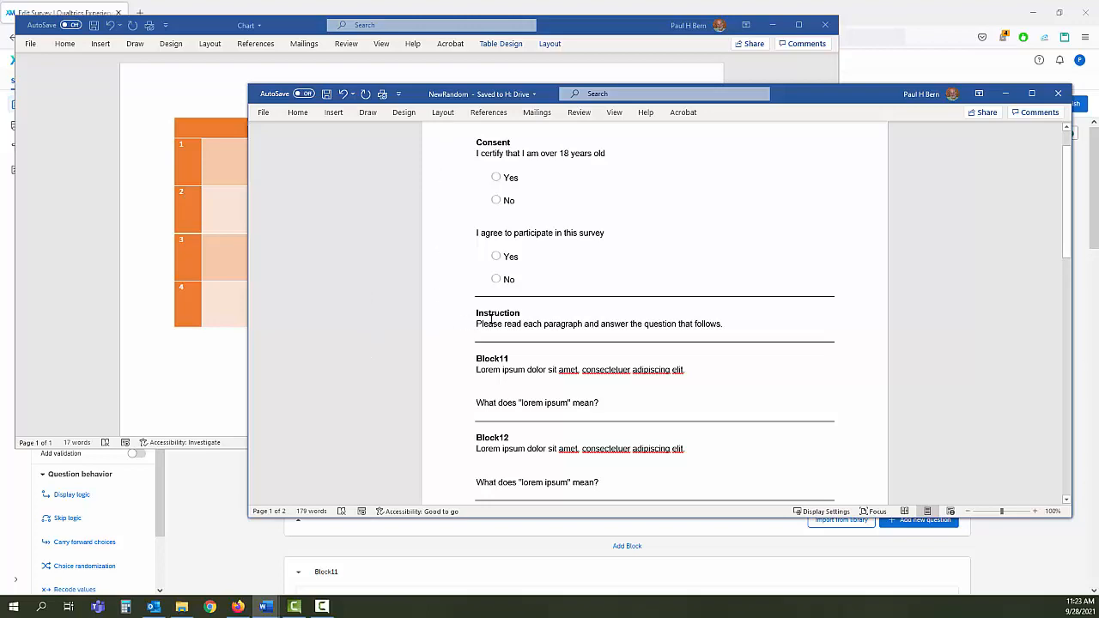
scroll(411, 348, "down", 3)
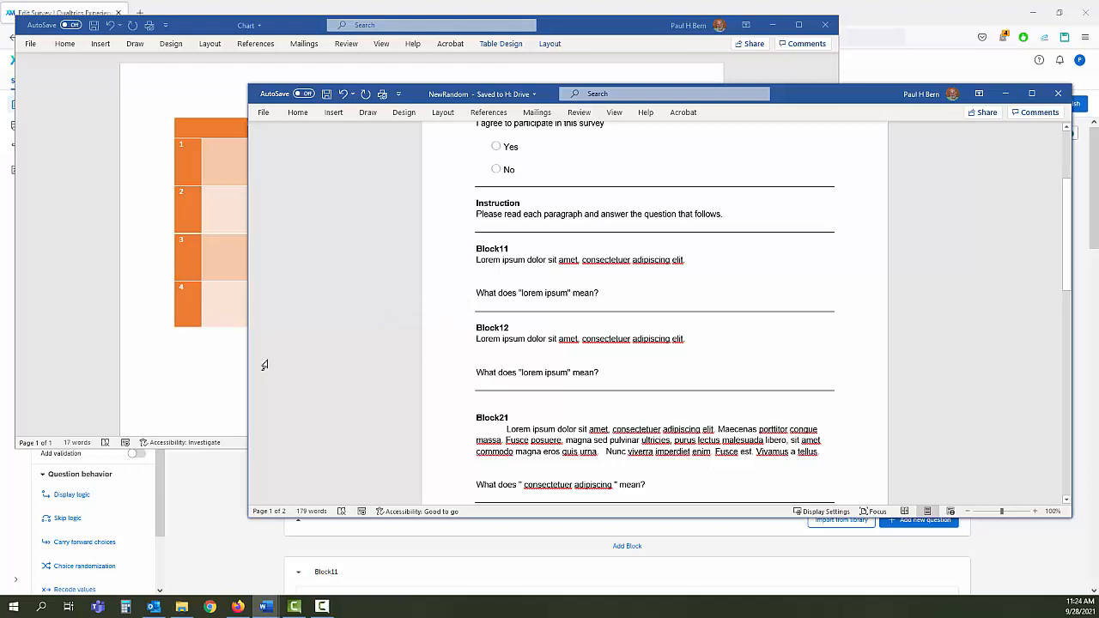
Enter "x" in the Text cell of row 1 in the Chart document's table and check Block11 in NewRandom
left_click(221, 372)
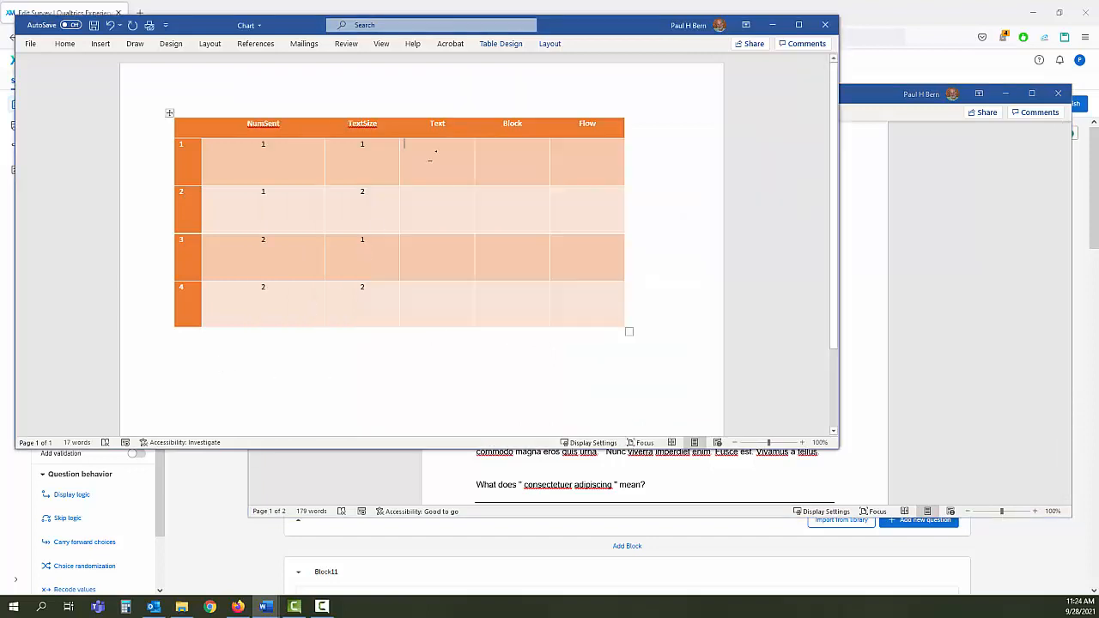
left_click(881, 287)
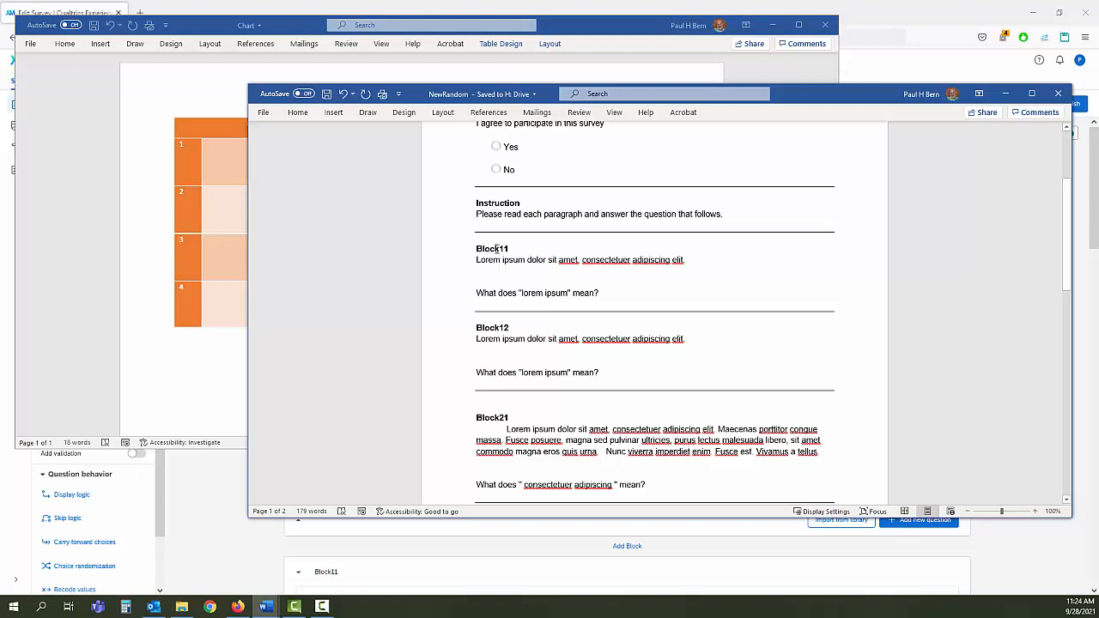
left_click(233, 361)
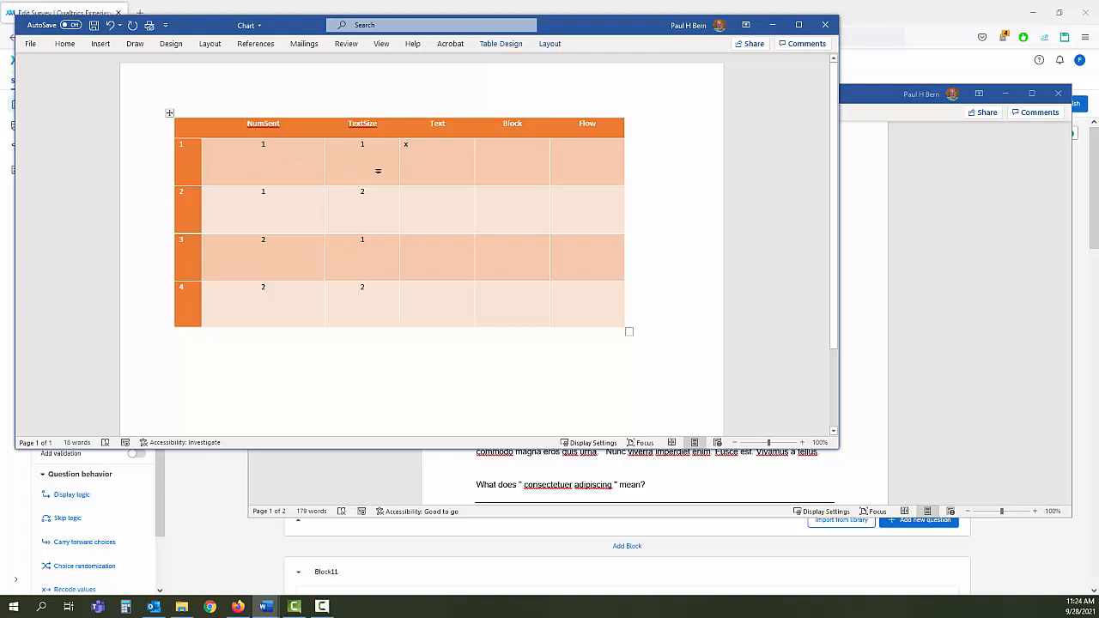
Check Block12 in the NewRandom document and enter "x" in the Text cell of row 2 in the Chart table
left_click(925, 222)
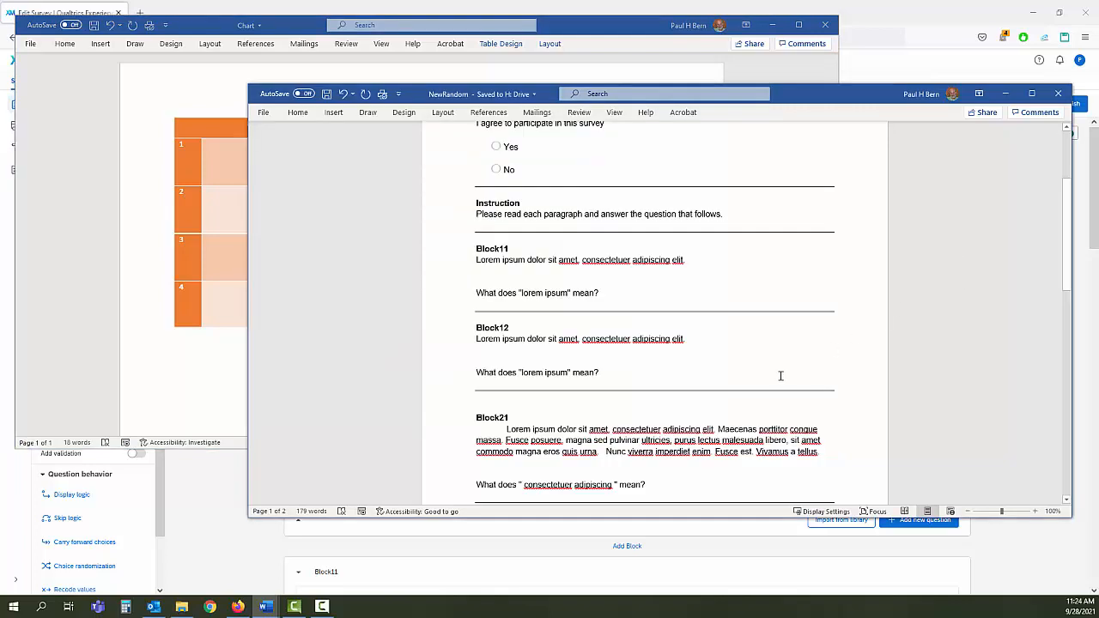
scroll(438, 315, "down", 2)
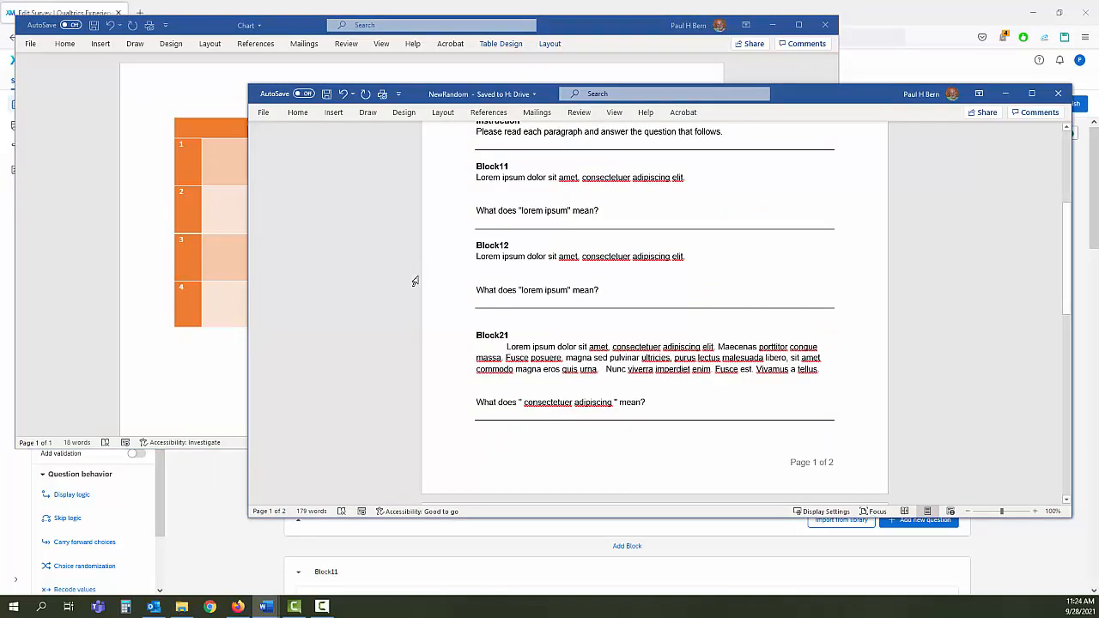
left_click(236, 358)
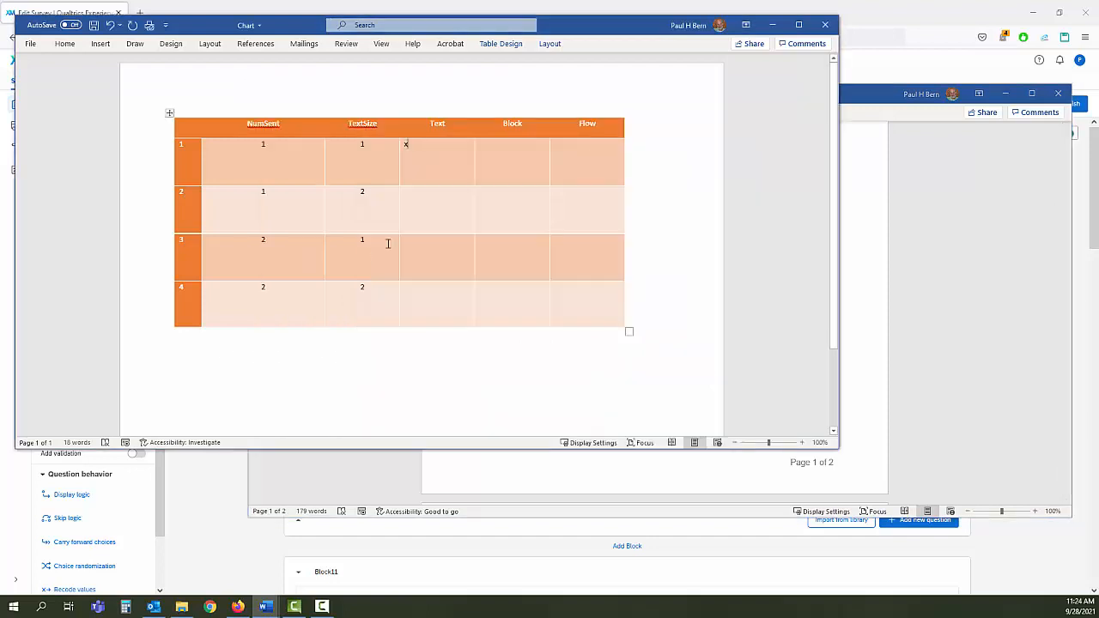
left_click(443, 212)
type("x")
Review the Block21, Block22 and Dependent sections of the NewRandom document
left_click(942, 237)
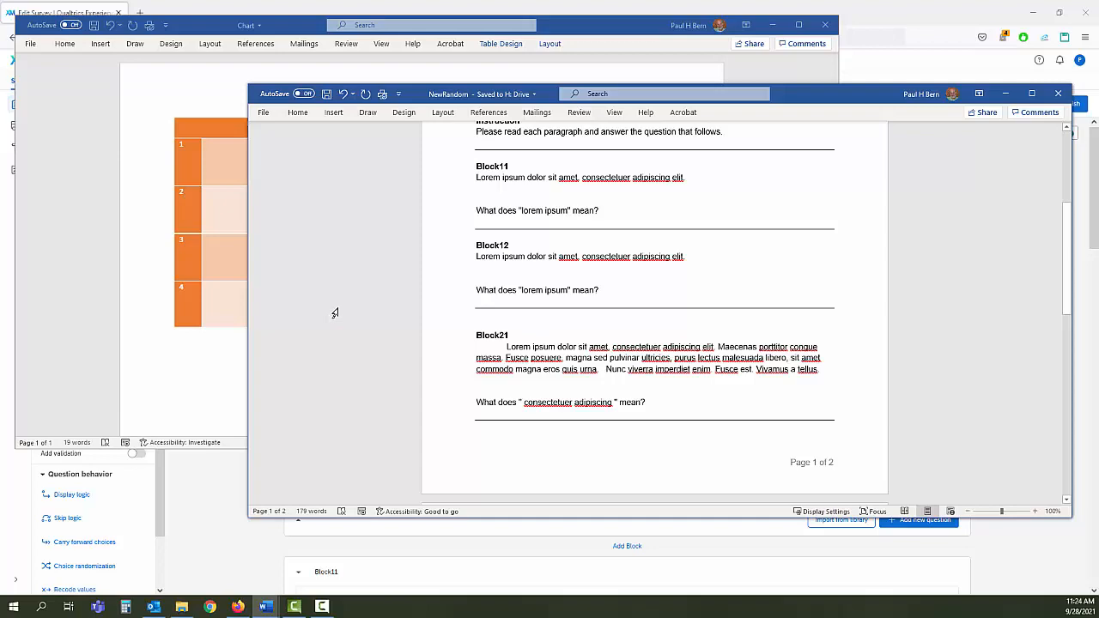
scroll(335, 313, "down", 4)
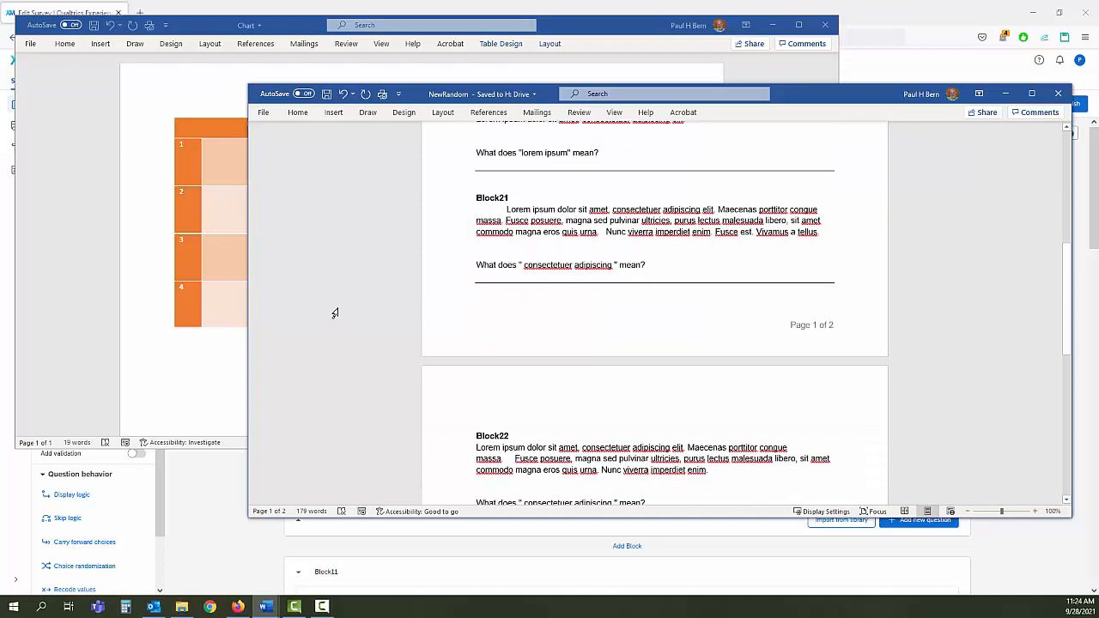
scroll(338, 312, "down", 2)
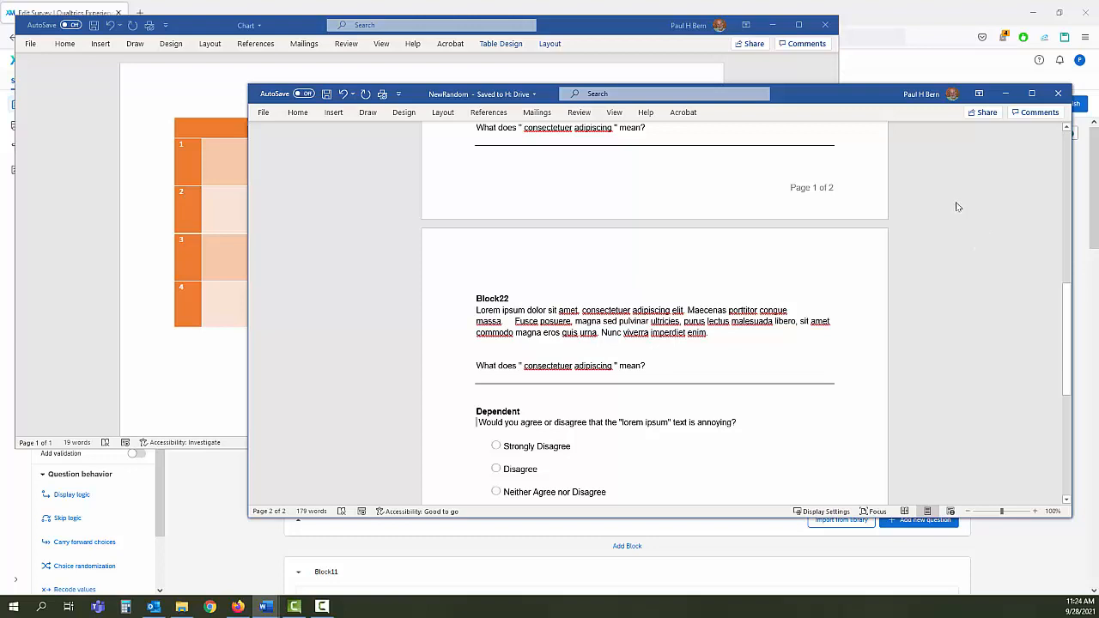
Switch to the Qualtrics survey editor and examine the Consent, Instruction, Block11 and Block12 blocks, peeking at the Chart and NewRandom documents
left_click(918, 17)
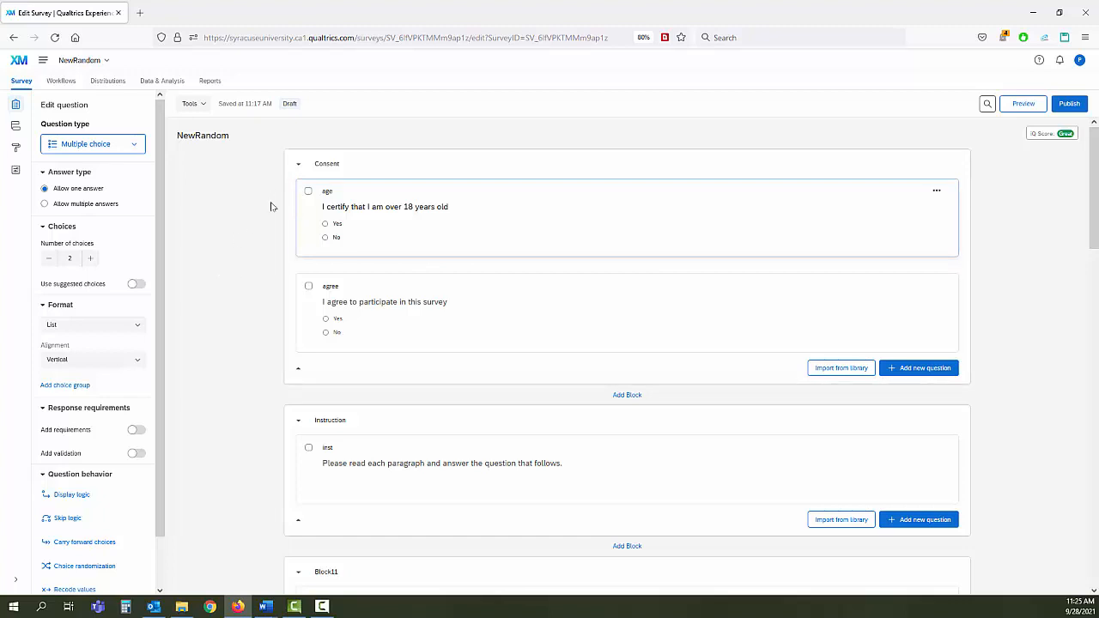
scroll(223, 266, "down", 5)
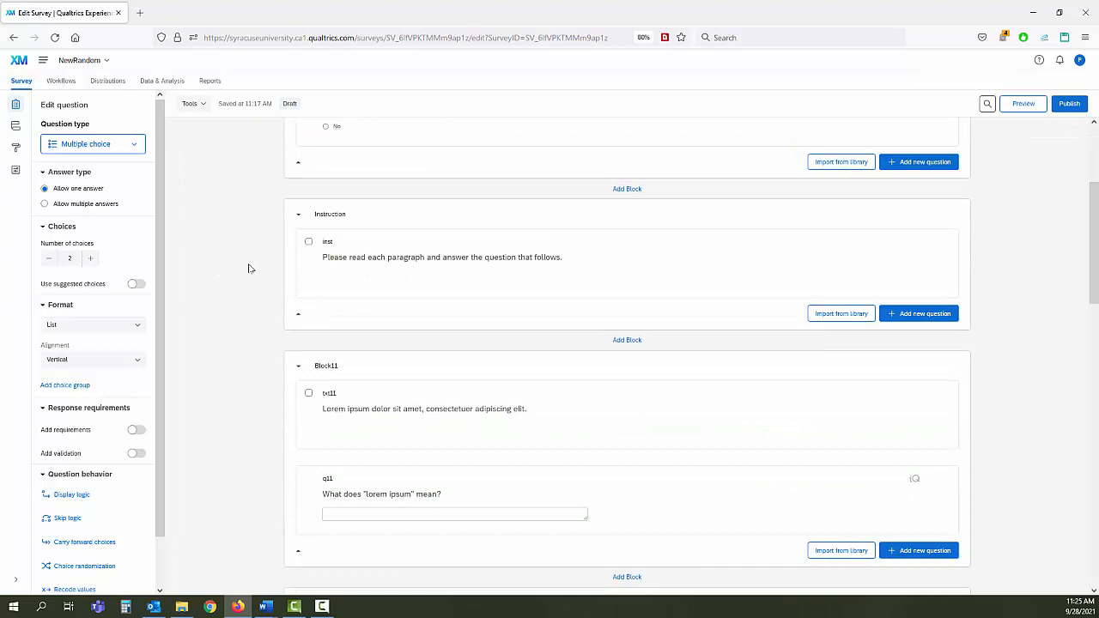
scroll(248, 268, "down", 4)
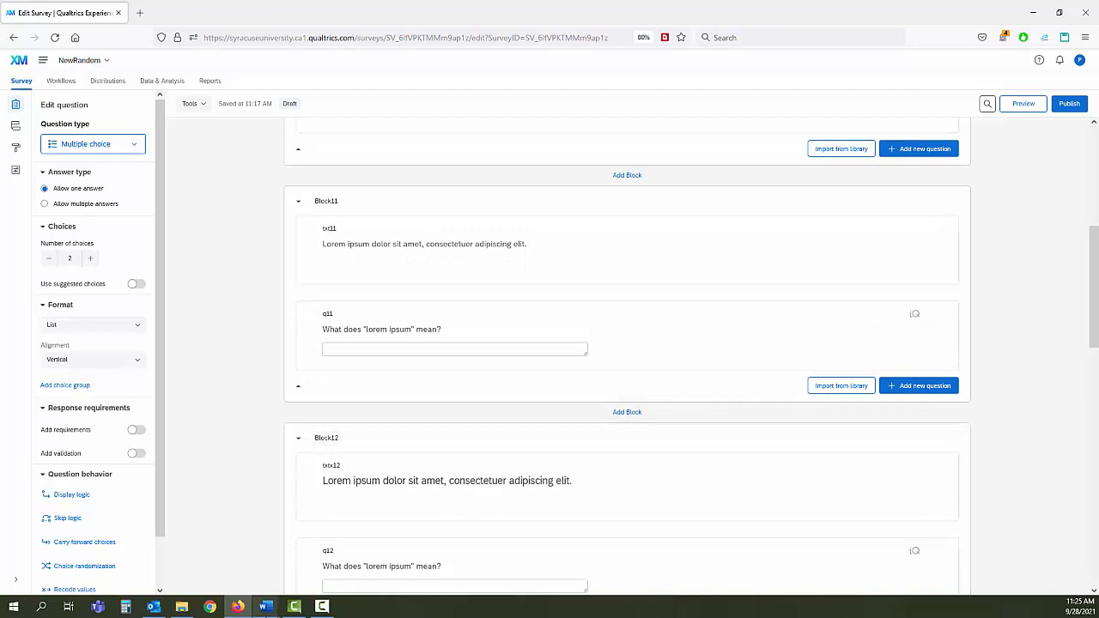
mouse_move(266, 606)
mouse_move(171, 570)
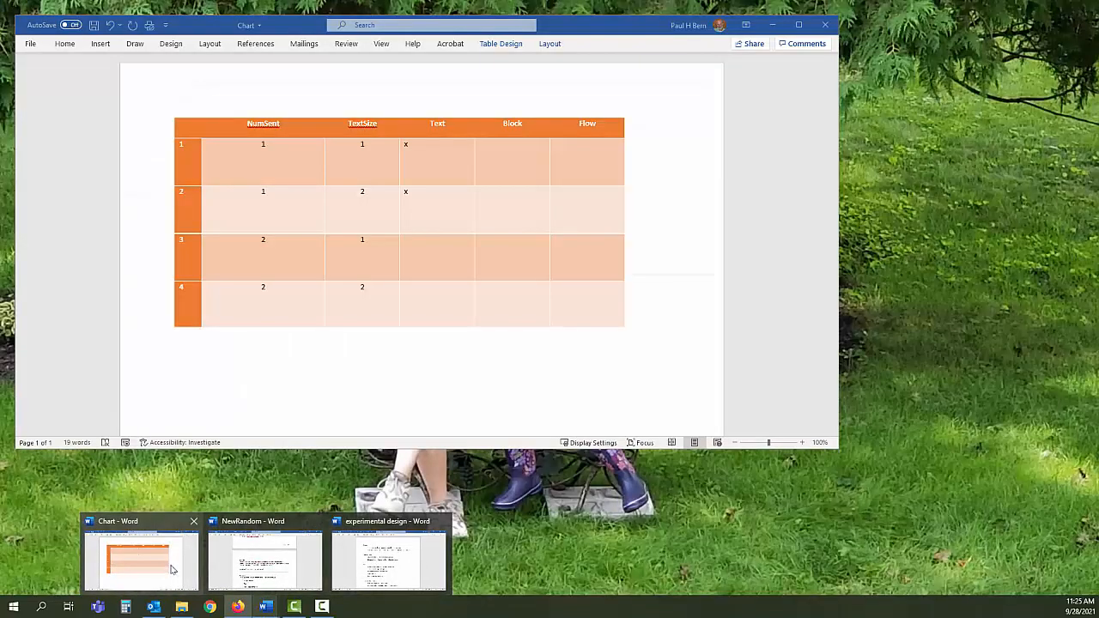
mouse_move(223, 566)
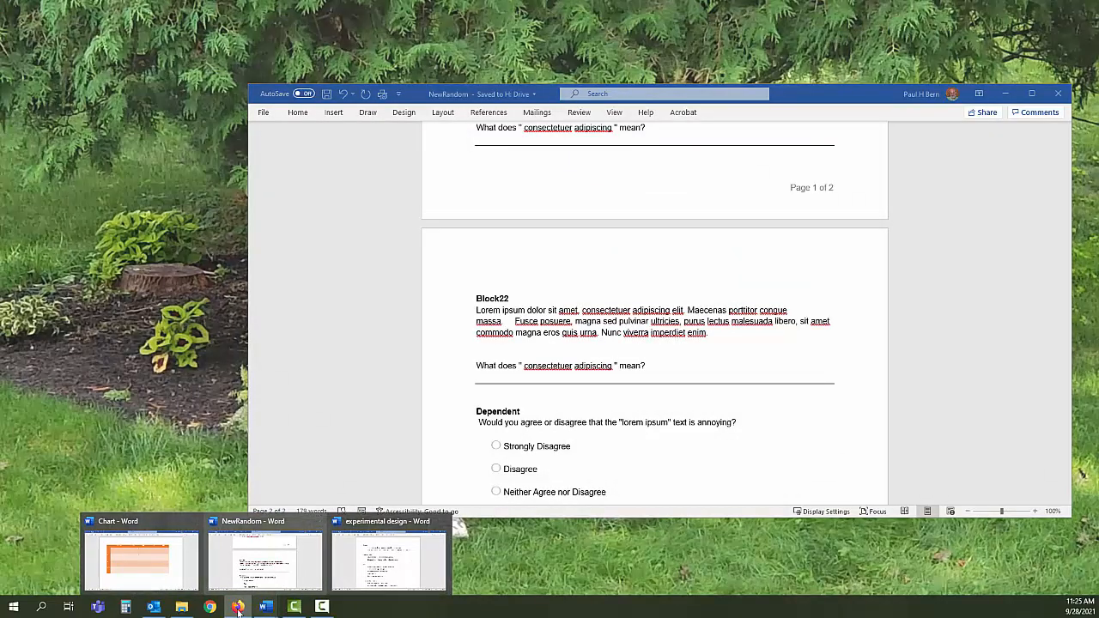
left_click(238, 606)
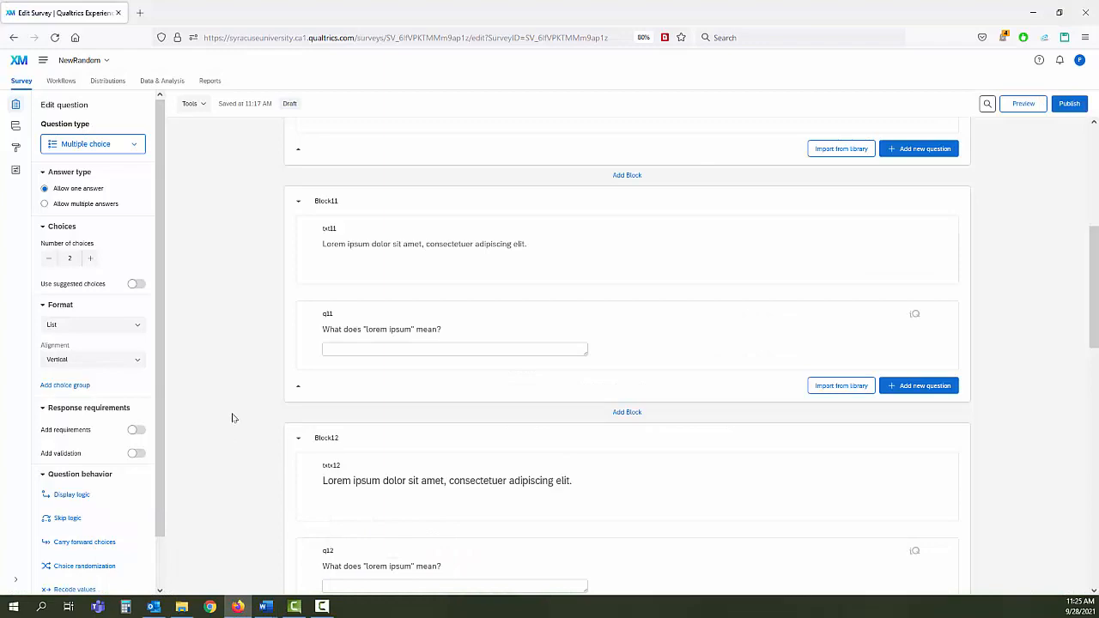
Examine the text and question names in Block12 and Block21 of the survey, focusing on txt21 and q21
scroll(243, 396, "down", 3)
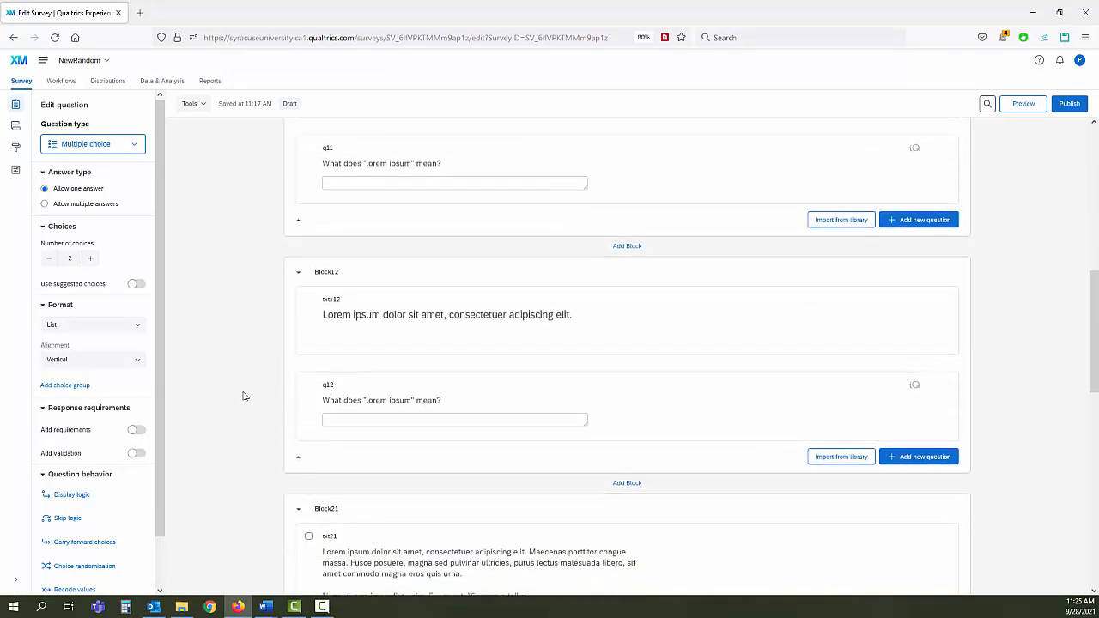
scroll(243, 396, "down", 3)
scroll(243, 396, "down", 3)
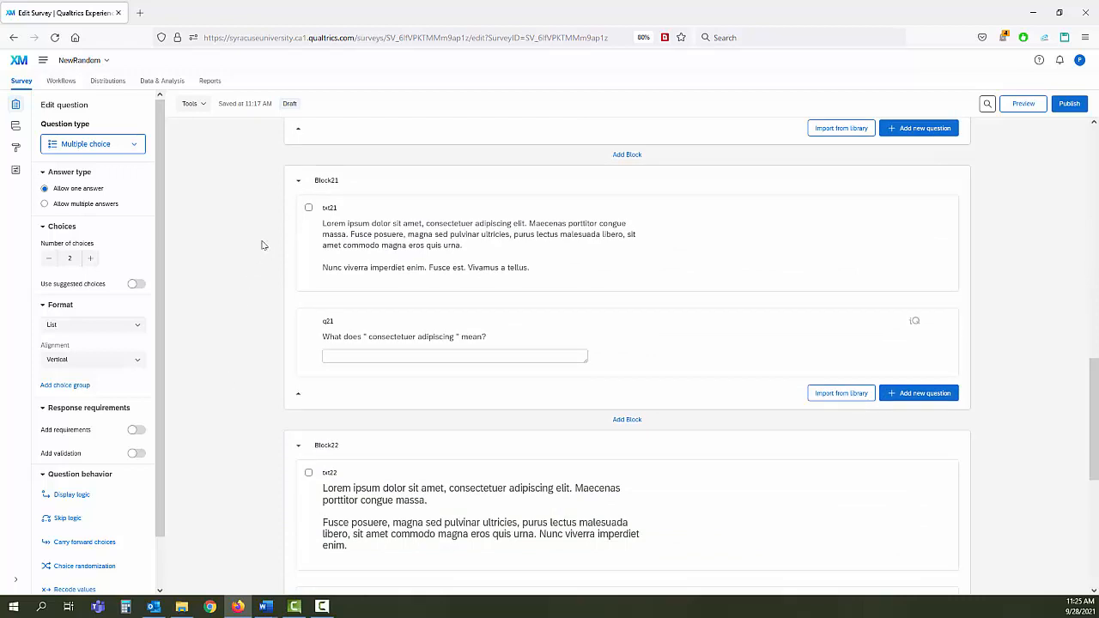
left_click(323, 217)
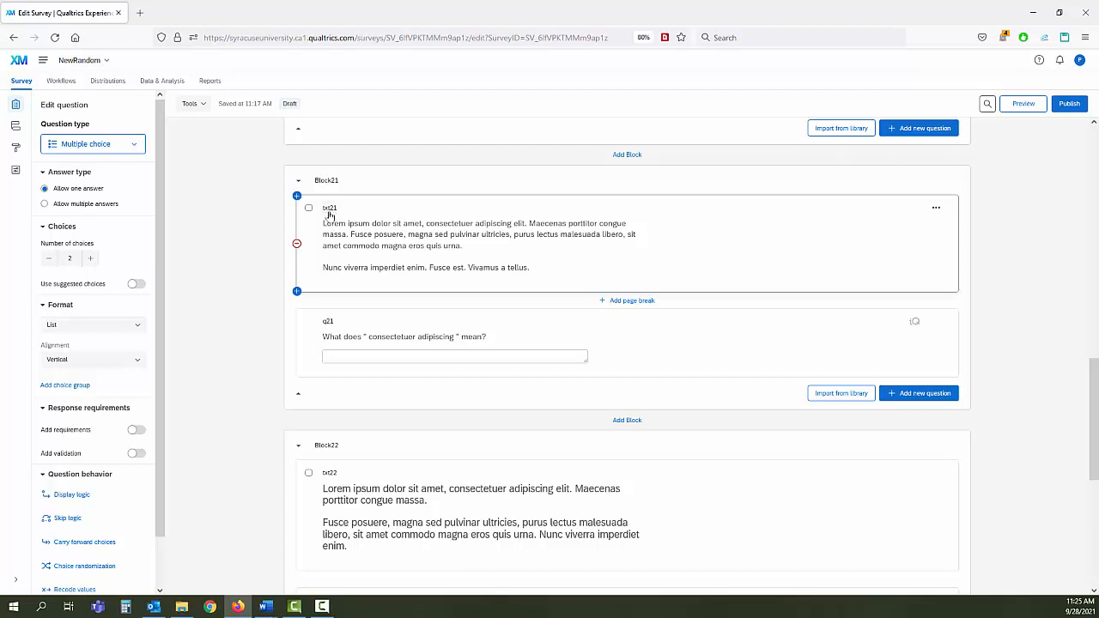
mouse_move(330, 215)
left_mouse_down()
mouse_move(331, 186)
mouse_move(331, 206)
left_mouse_up()
left_click(330, 316)
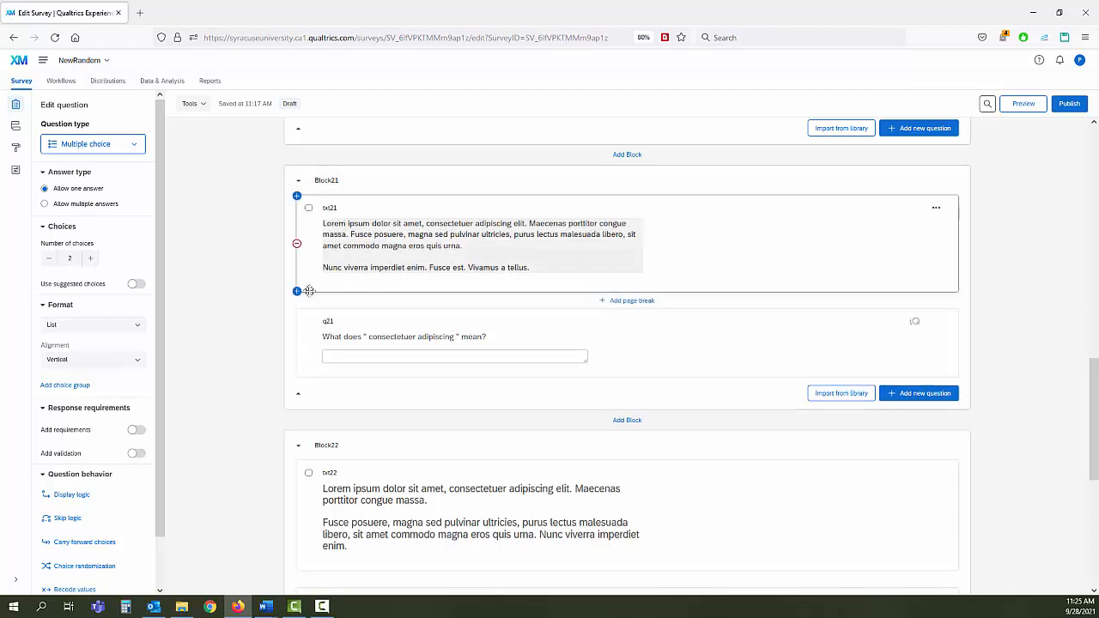
left_click(485, 262)
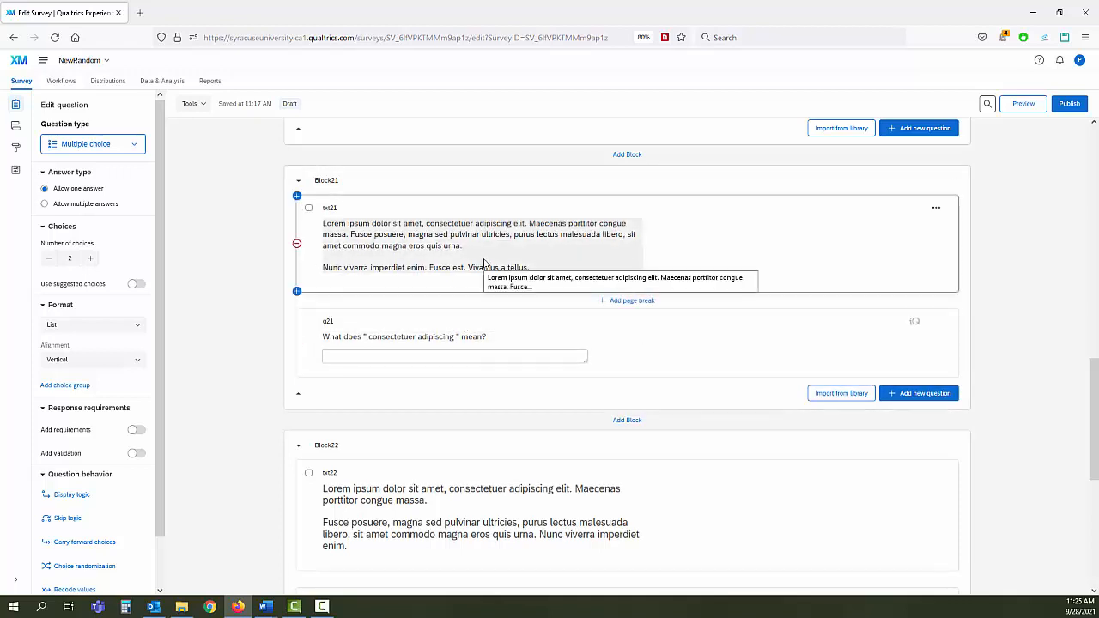
left_click(251, 246)
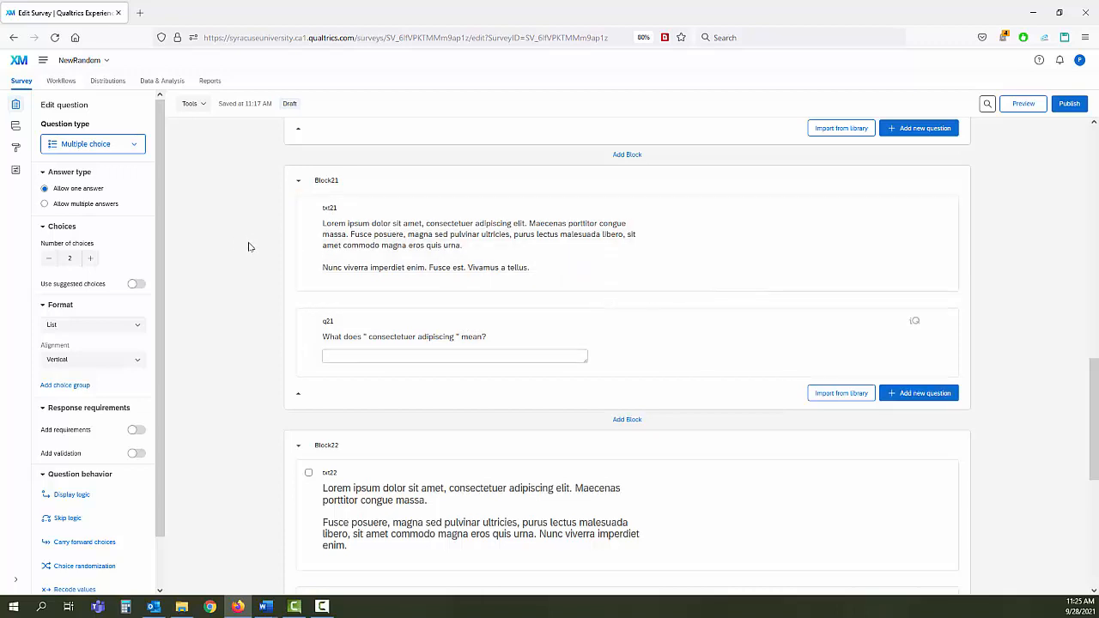
Examine Block22, the Dependent block and the end of the survey, and review the block order back to Consent
scroll(239, 247, "down", 5)
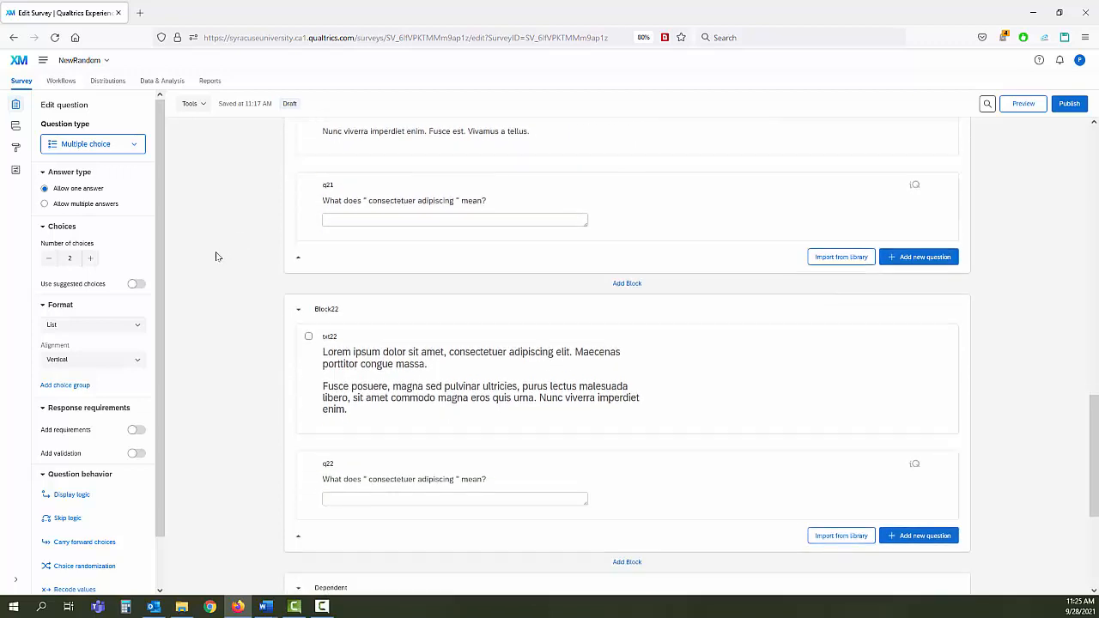
scroll(216, 254, "down", 1)
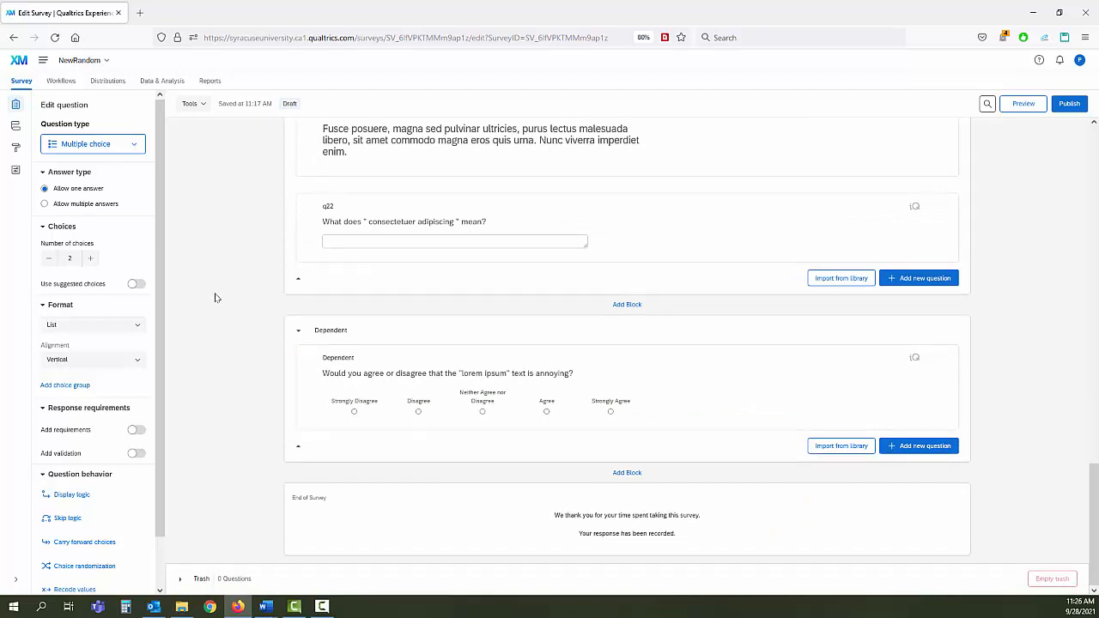
scroll(217, 297, "up", 5)
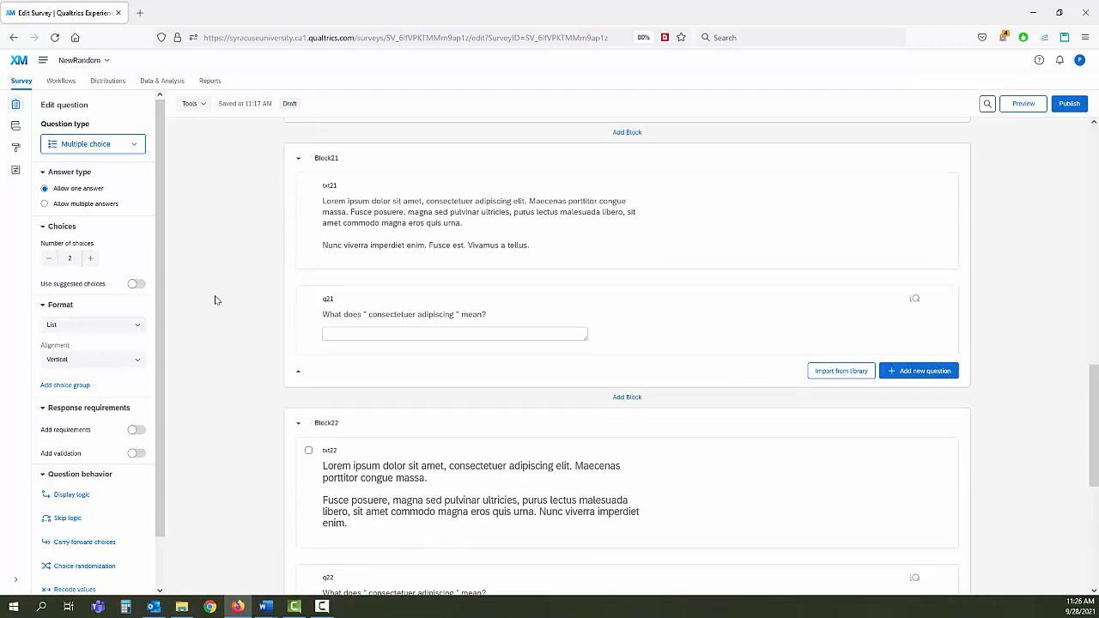
scroll(216, 300, "up", 5)
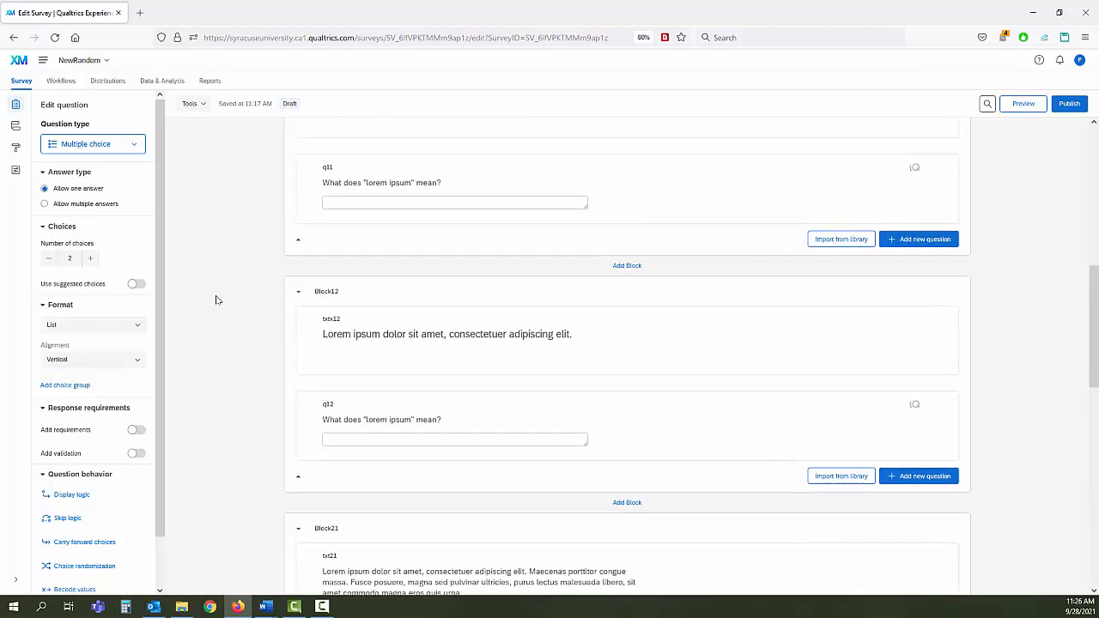
scroll(216, 299, "up", 5)
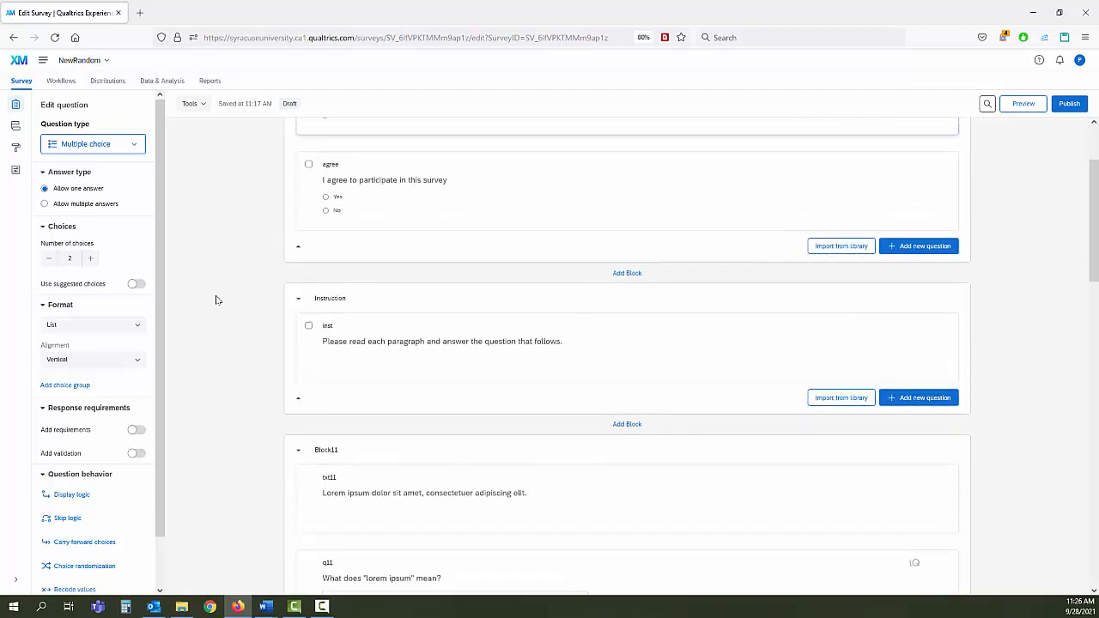
scroll(216, 300, "up", 2)
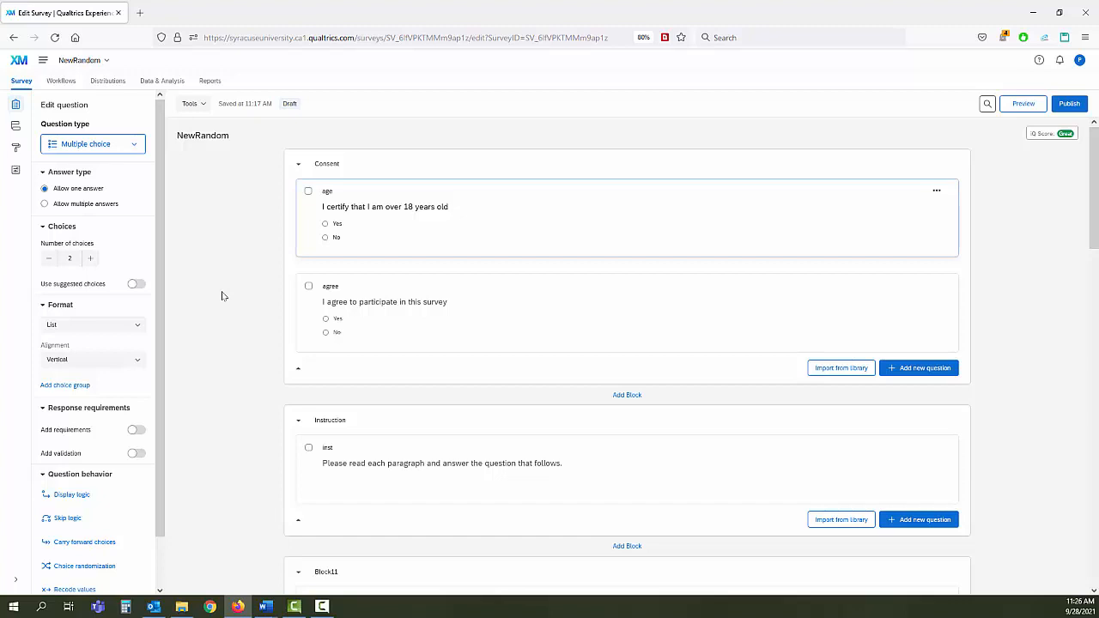
scroll(221, 295, "down", 5)
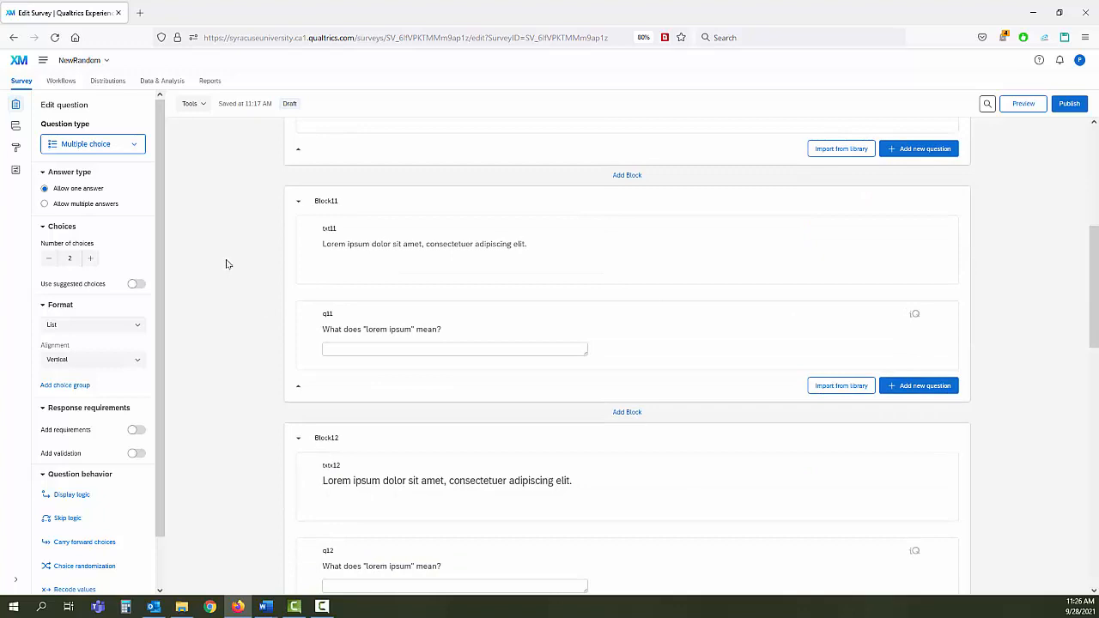
scroll(227, 264, "up", 4)
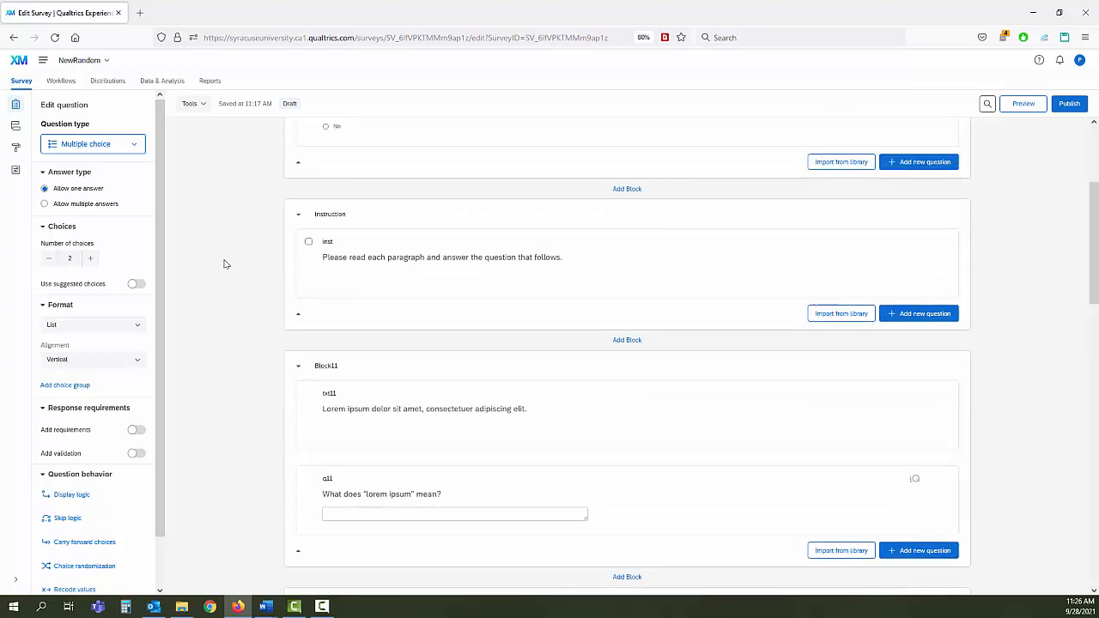
scroll(227, 267, "up", 1)
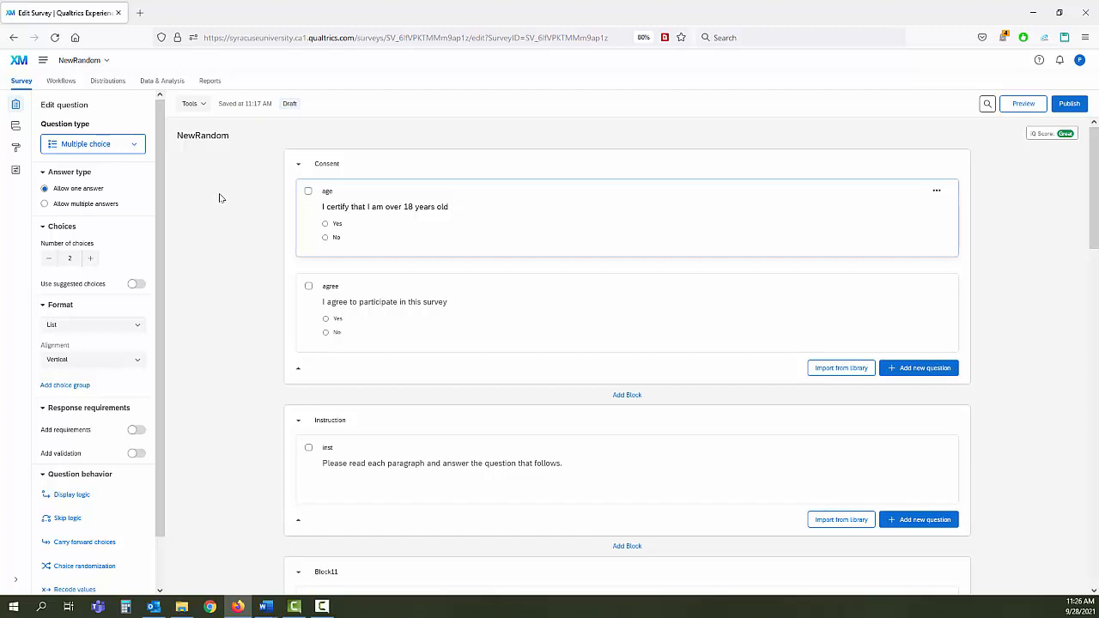
Open the survey flow and add a Randomizer below the Instruction block, set to evenly present its elements
left_click(14, 128)
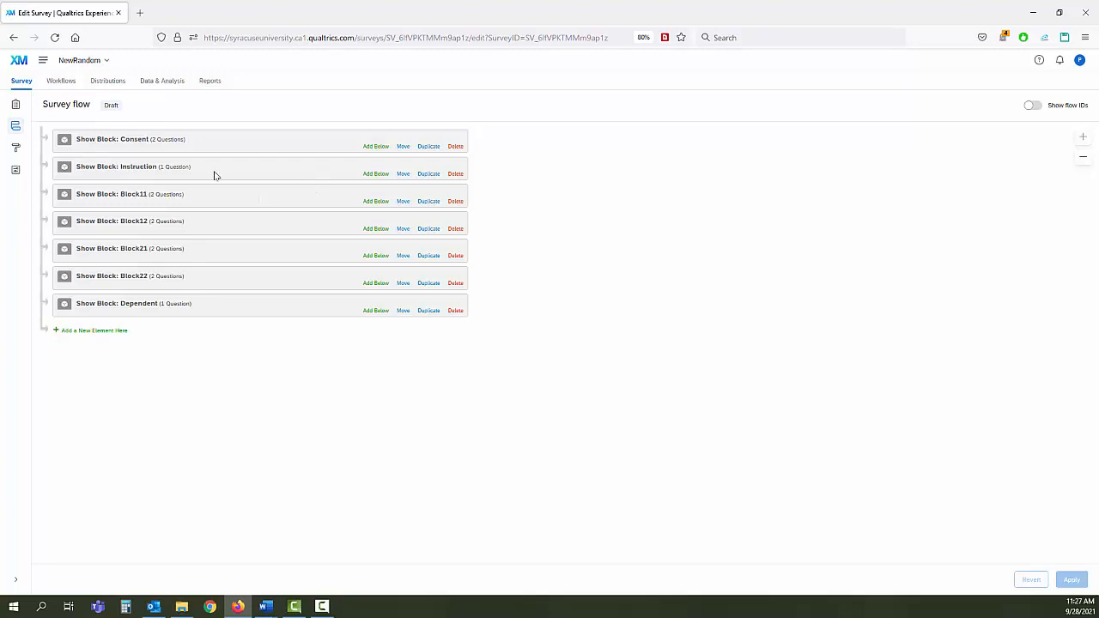
left_click(375, 174)
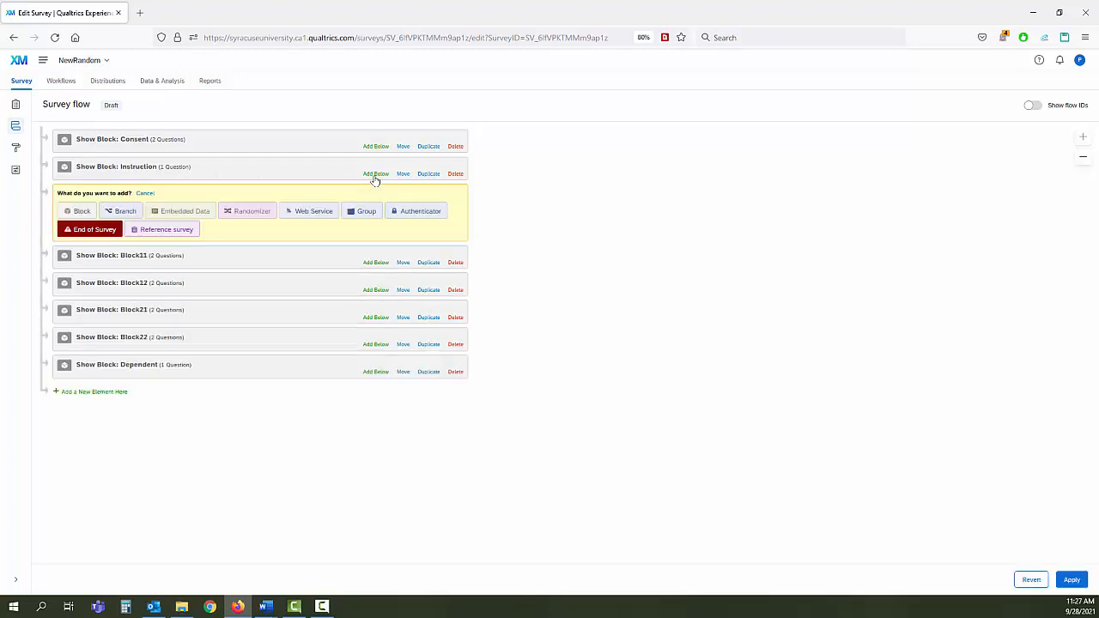
left_click(245, 212)
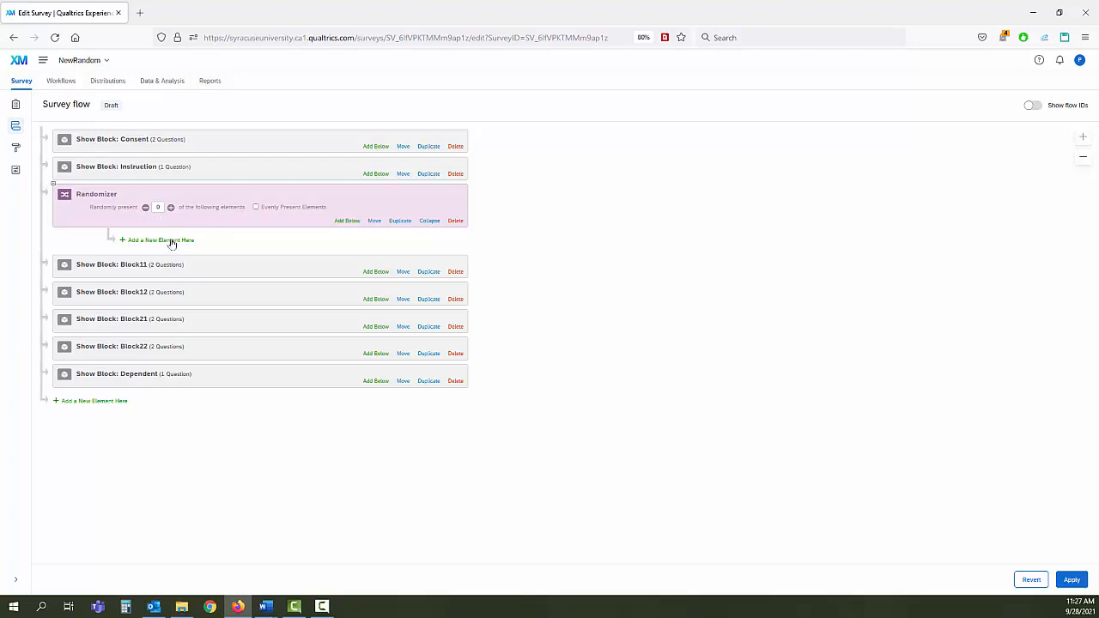
left_click(256, 208)
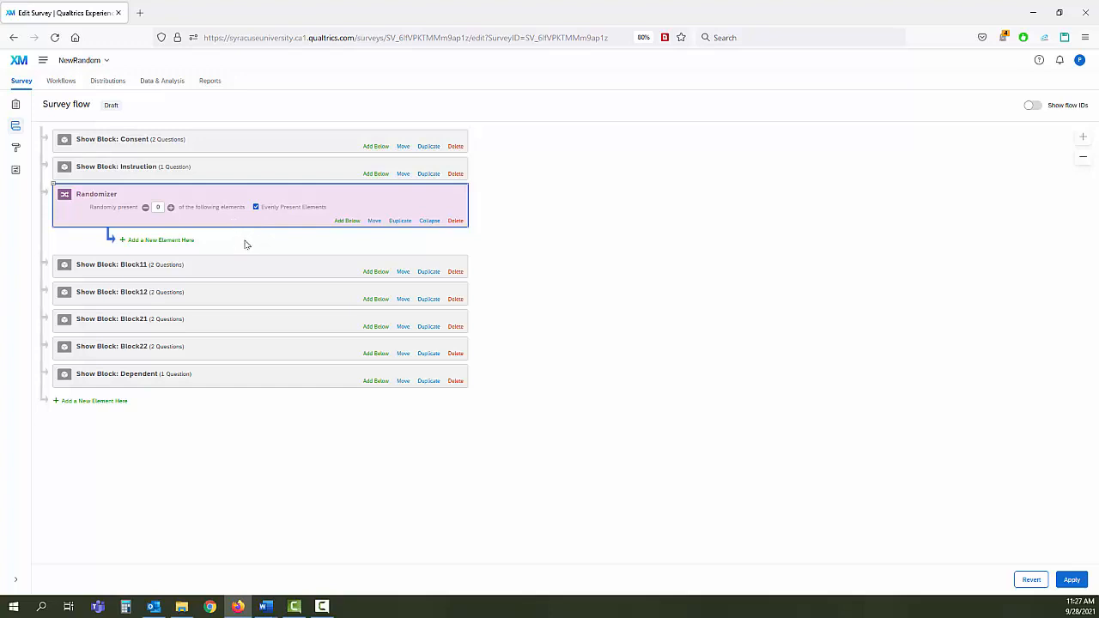
Add a group inside the Randomizer and name it Group11
left_click(163, 240)
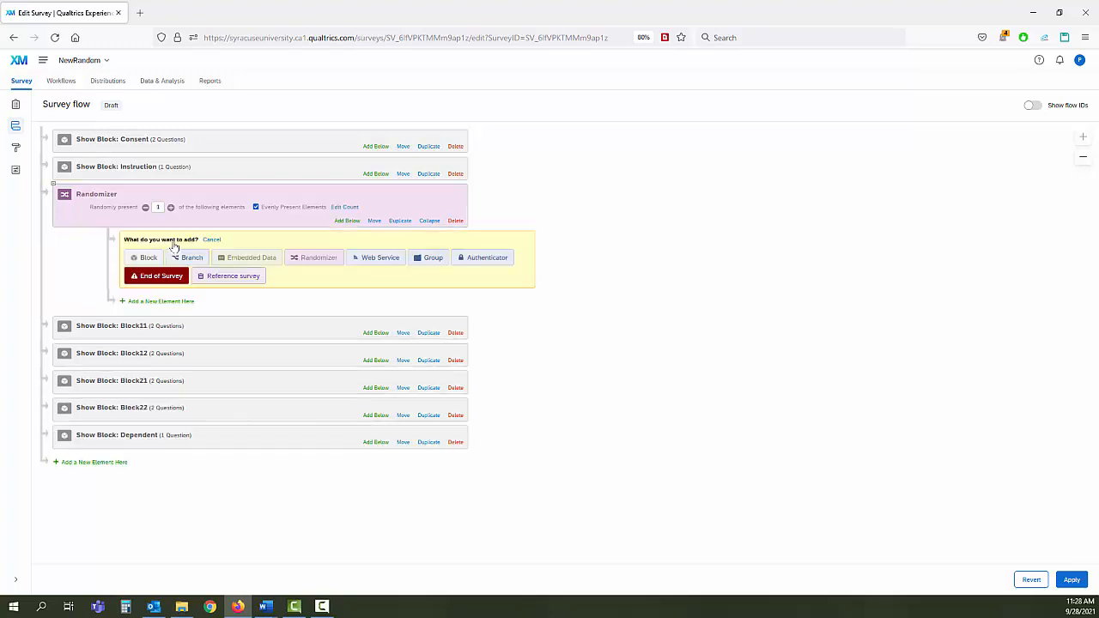
left_click(429, 259)
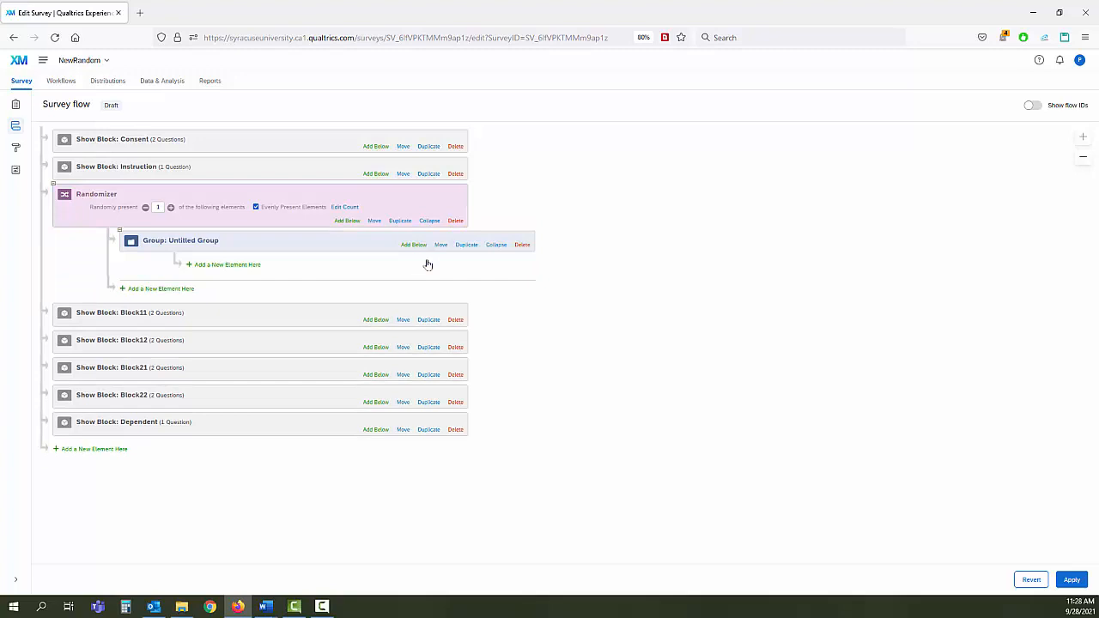
left_click(195, 244)
left_click_drag(216, 241, 157, 239)
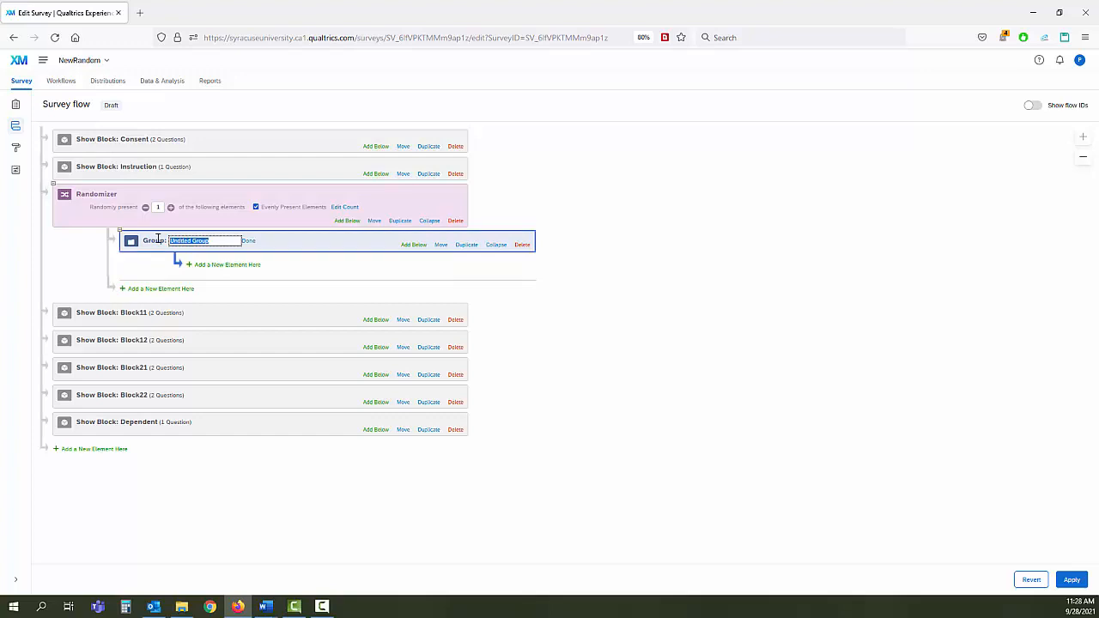
type("Group11")
left_click(249, 242)
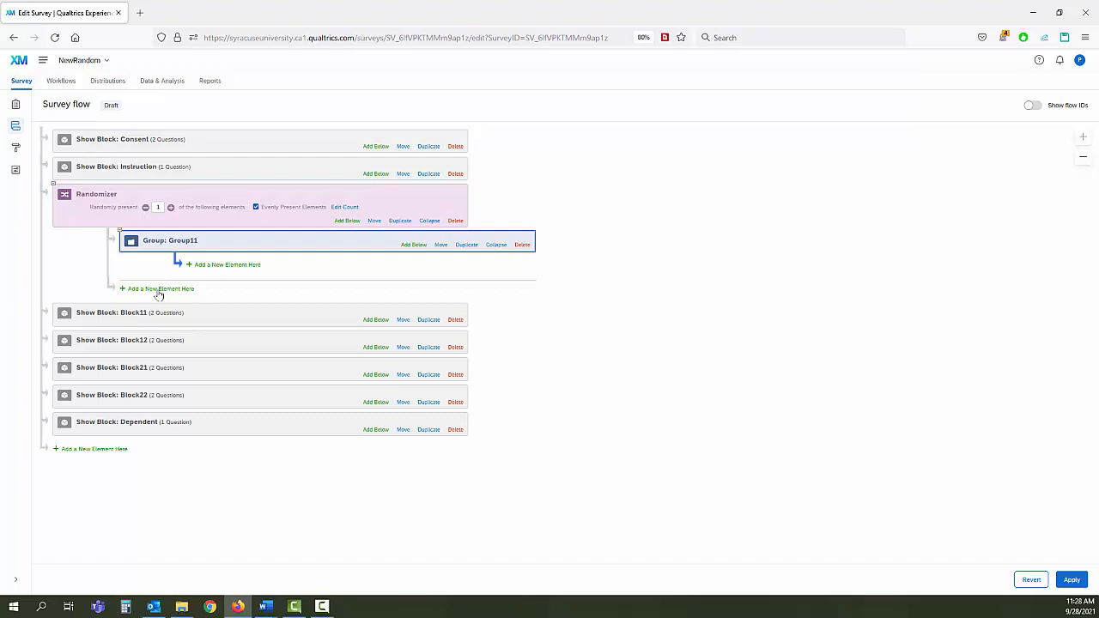
Add a second group inside the Randomizer, below Group11, and name it Group12
left_click(158, 290)
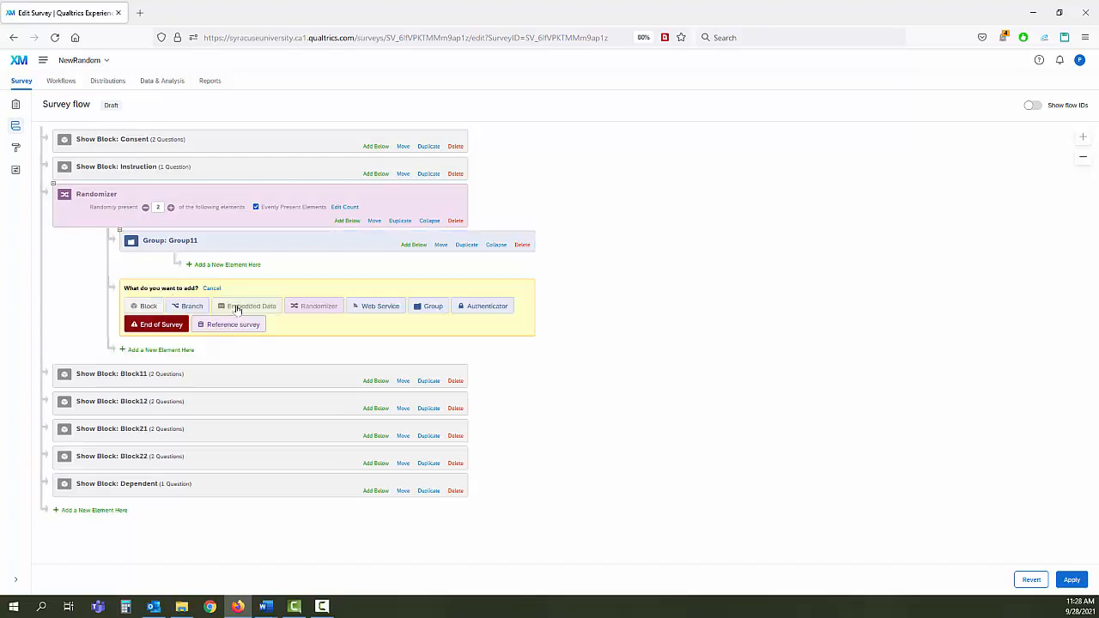
left_click(429, 307)
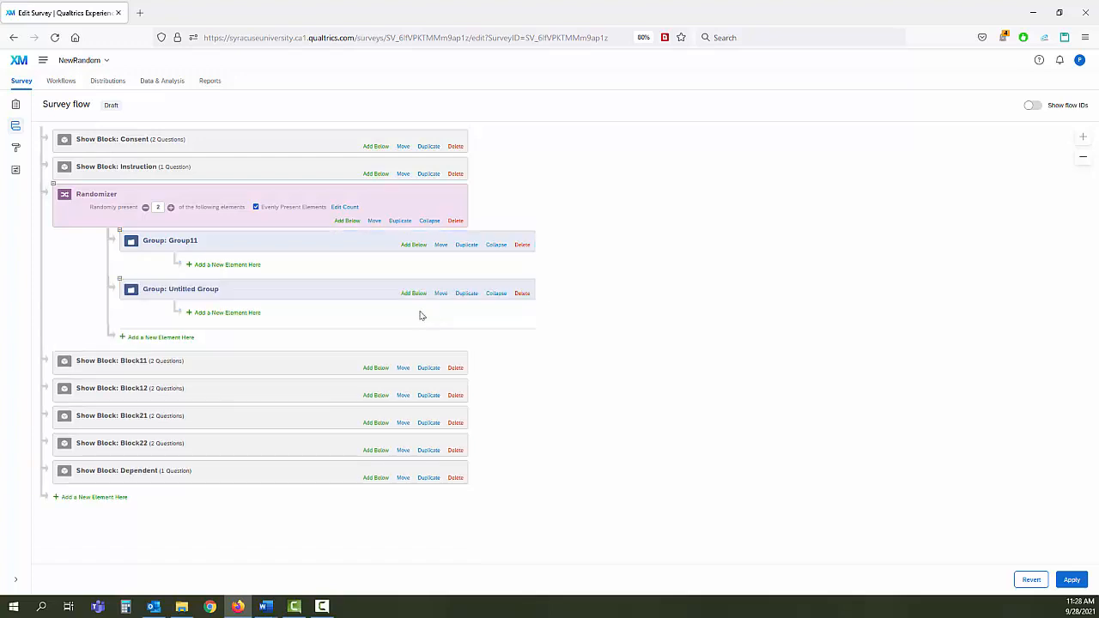
left_click(214, 291)
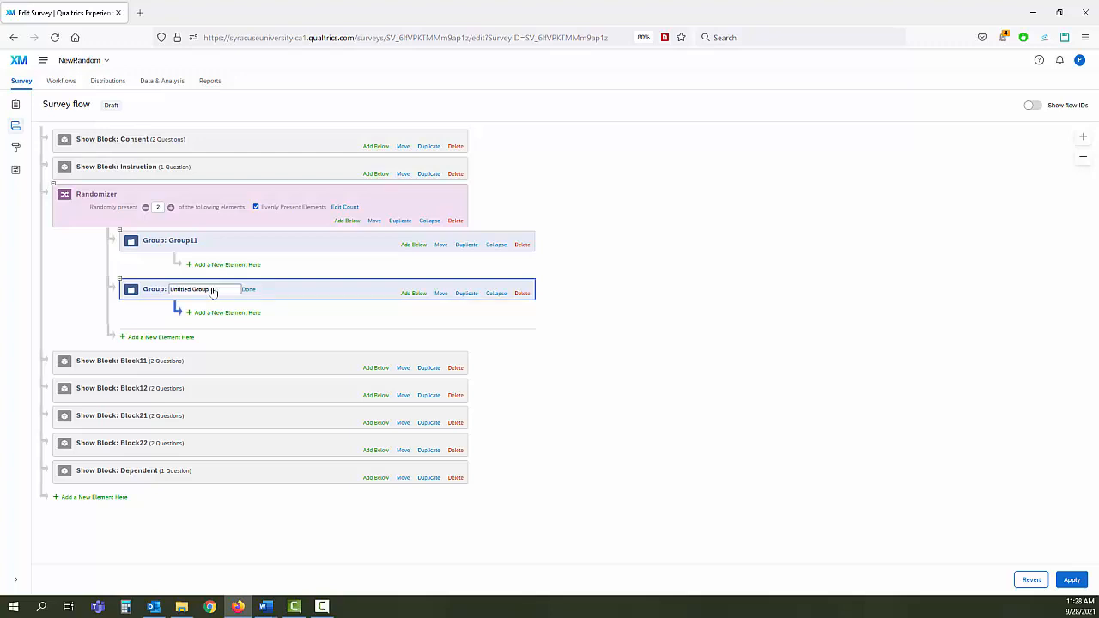
left_click_drag(214, 292, 146, 287)
type("Group12")
left_click(246, 290)
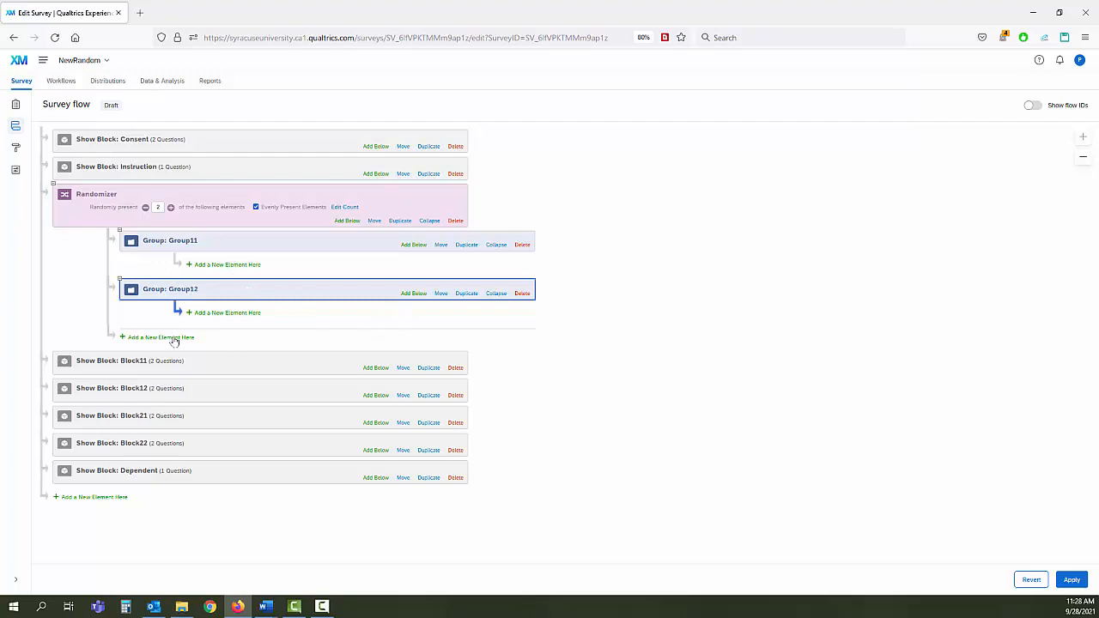
Add a third group inside the Randomizer, below Group12, and name it Group21
left_click(172, 338)
left_click(432, 355)
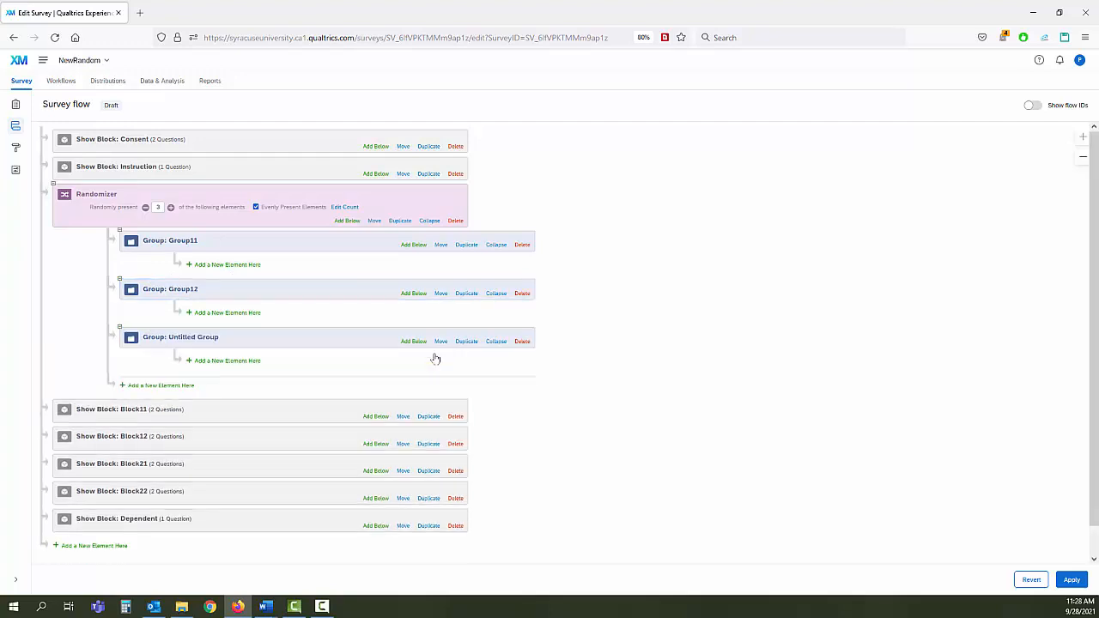
left_click(197, 339)
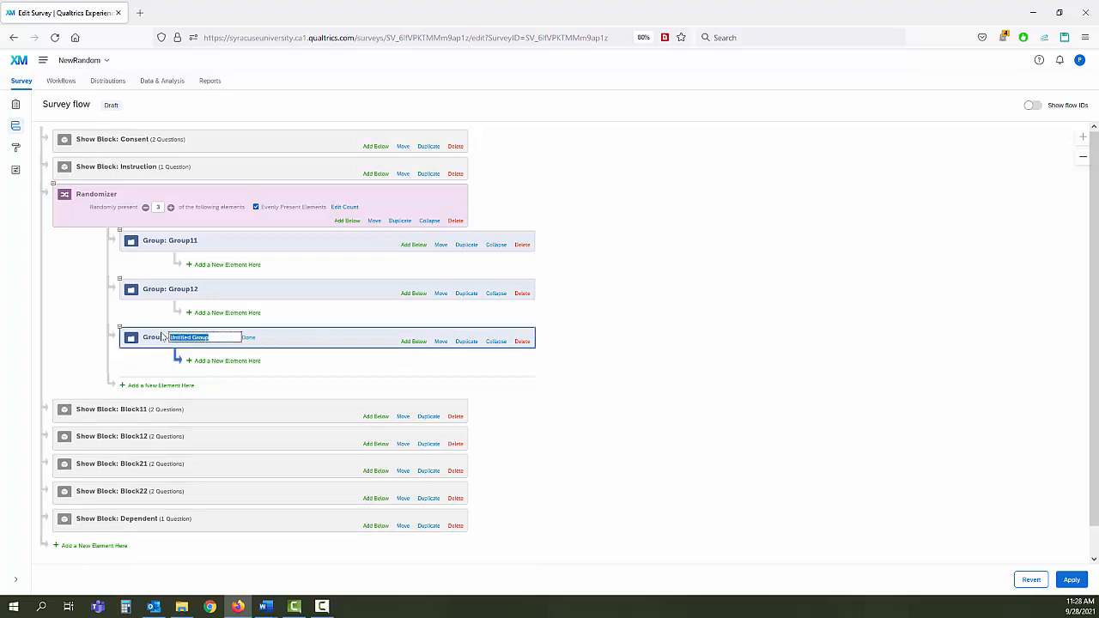
type("Group21")
left_click(248, 338)
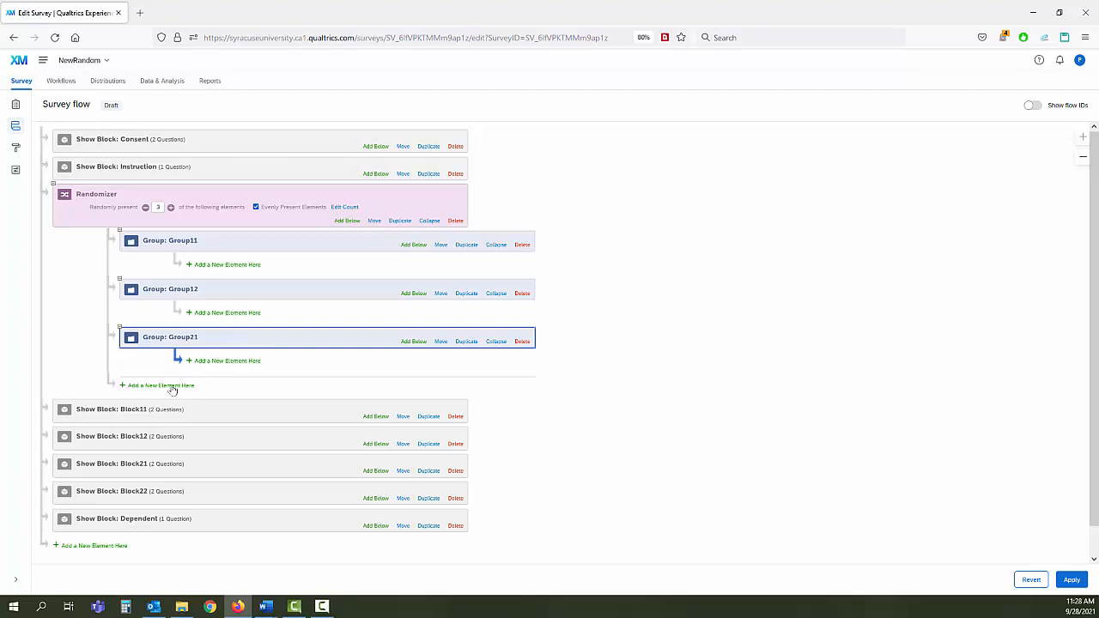
Add a fourth group inside the Randomizer, below Group21, and name it Group22
left_click(172, 386)
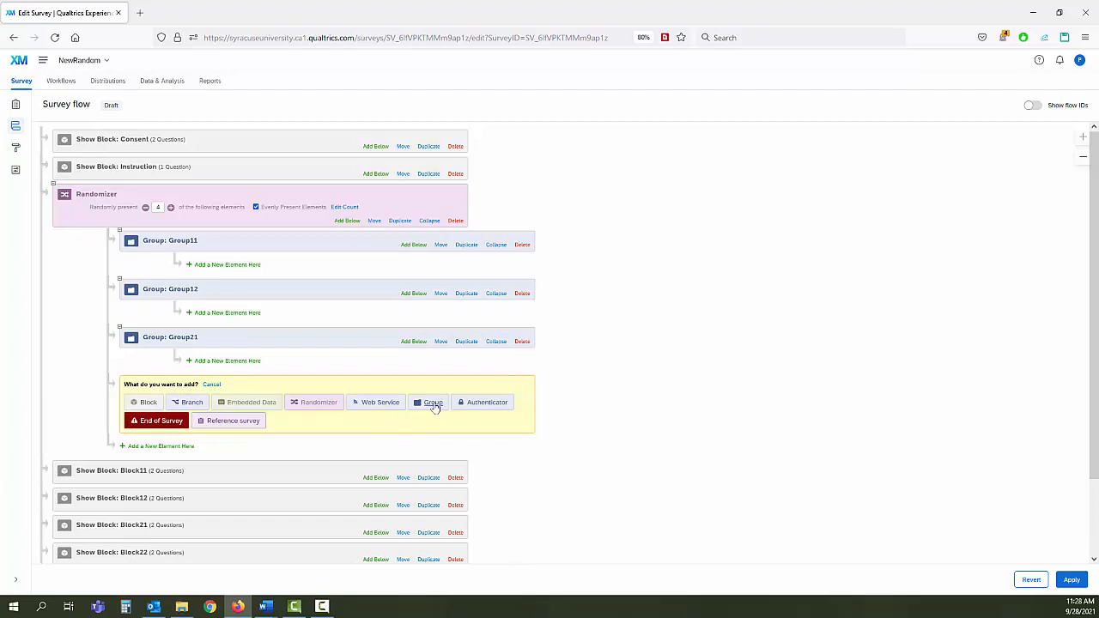
left_click(432, 403)
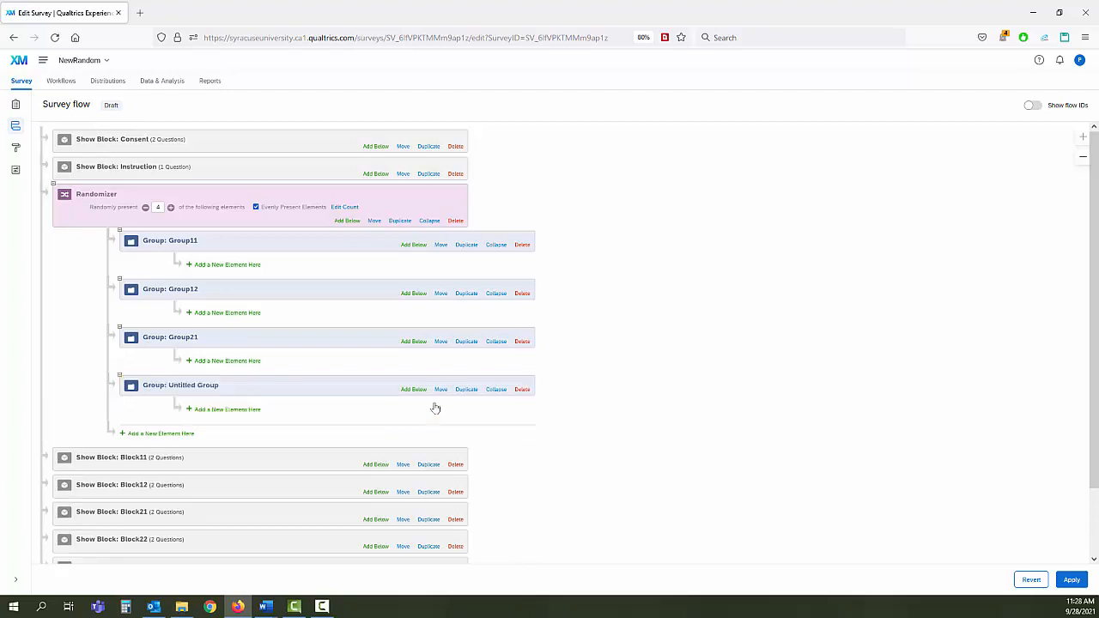
left_click(198, 387)
left_click_drag(175, 385, 159, 384)
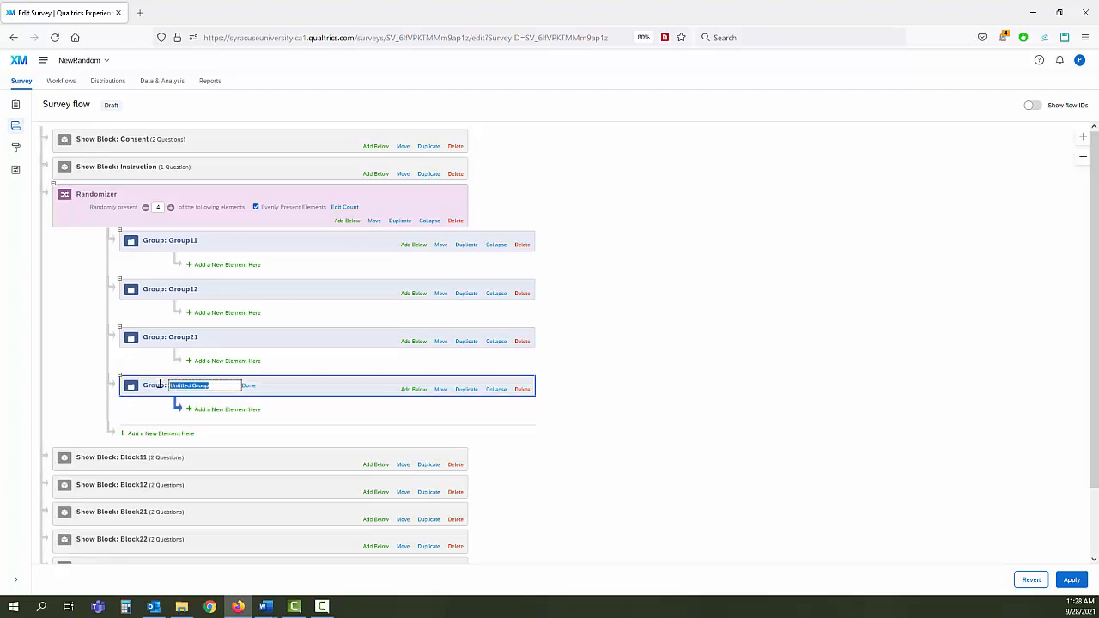
type("Group22")
left_click(248, 385)
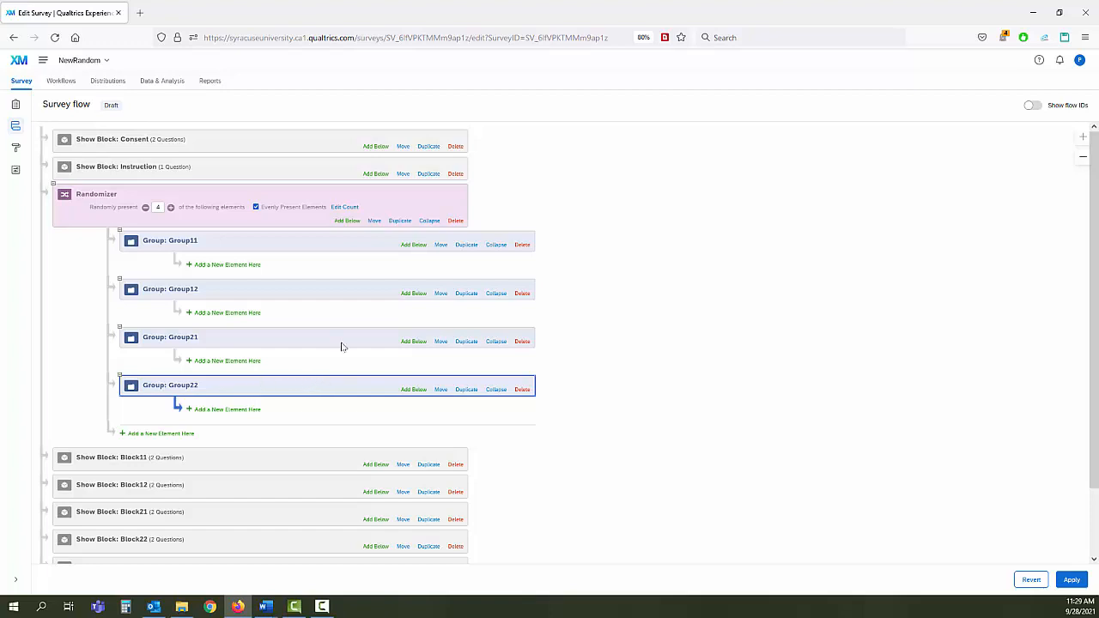
Add an embedded data element inside Group11
left_click(231, 268)
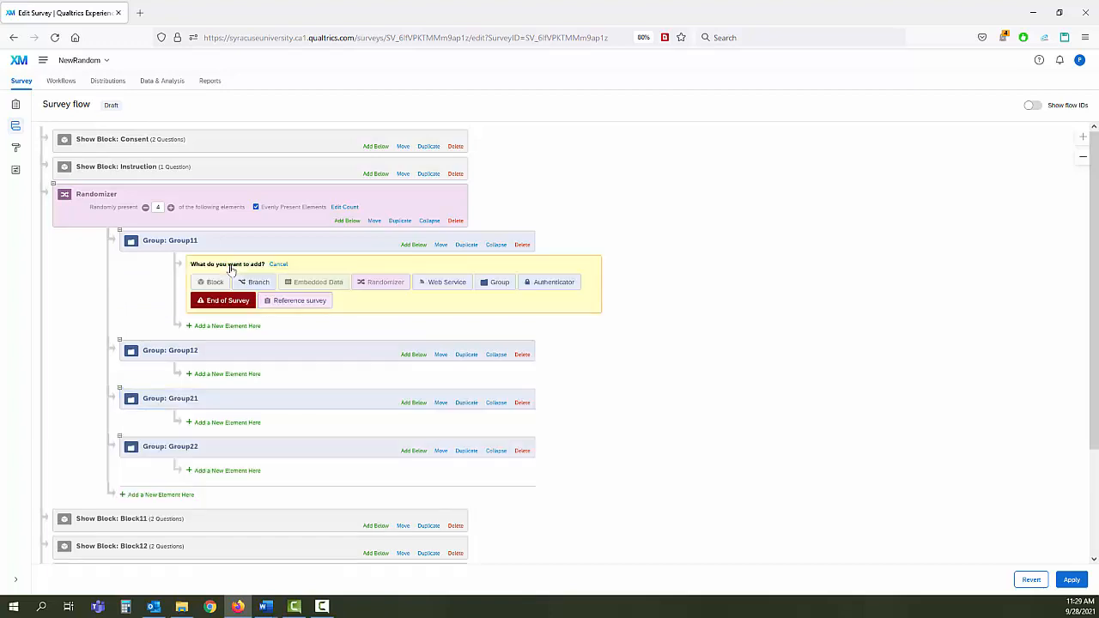
left_click(319, 282)
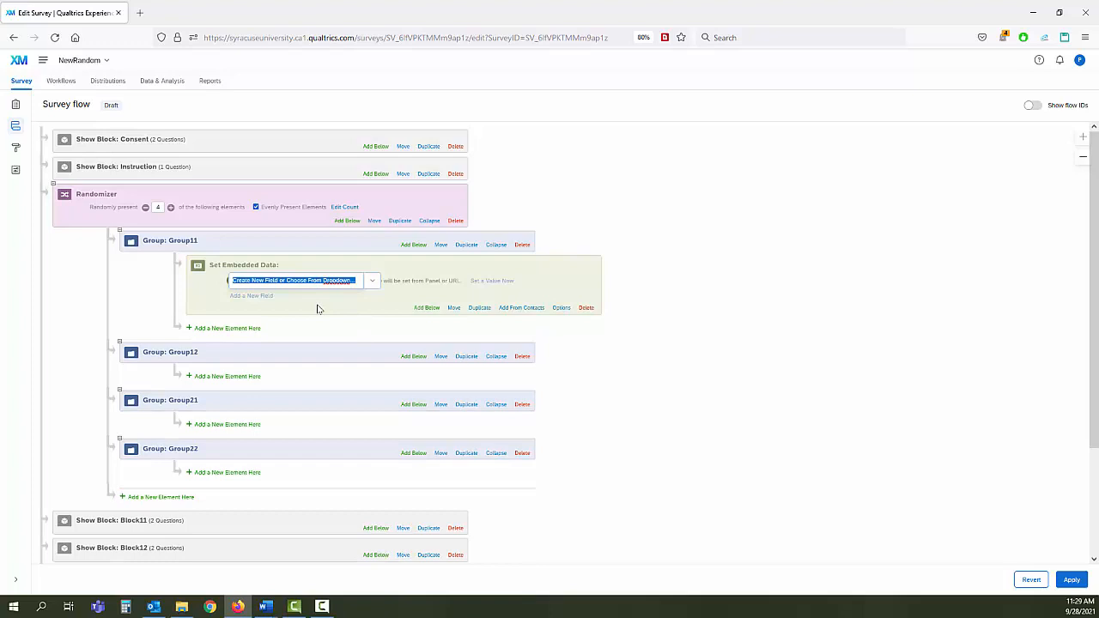
type("Text")
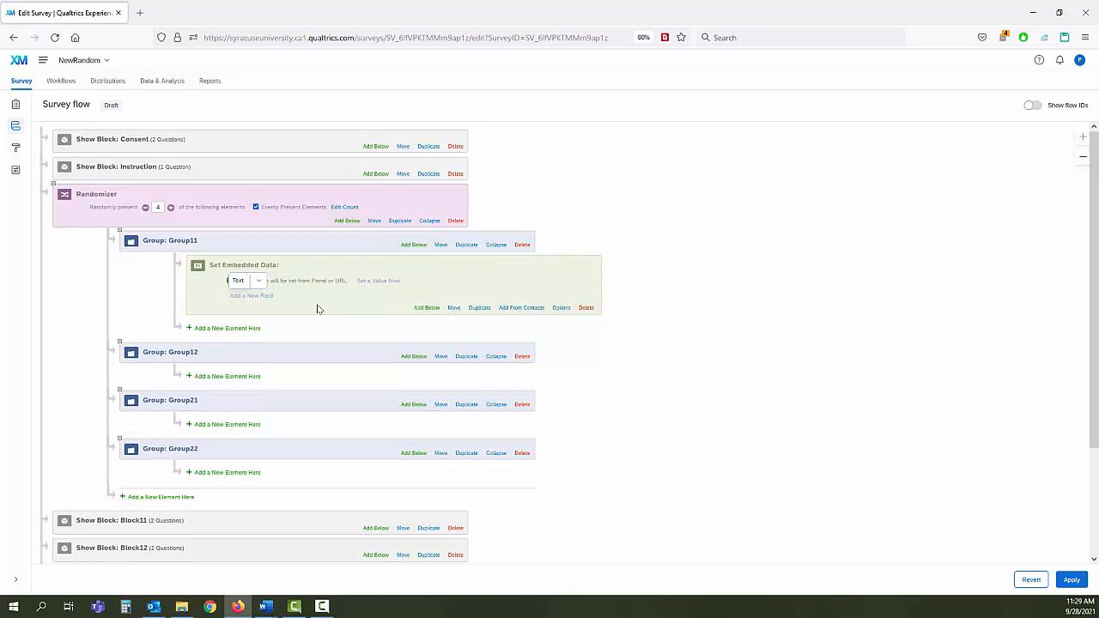
type("Size")
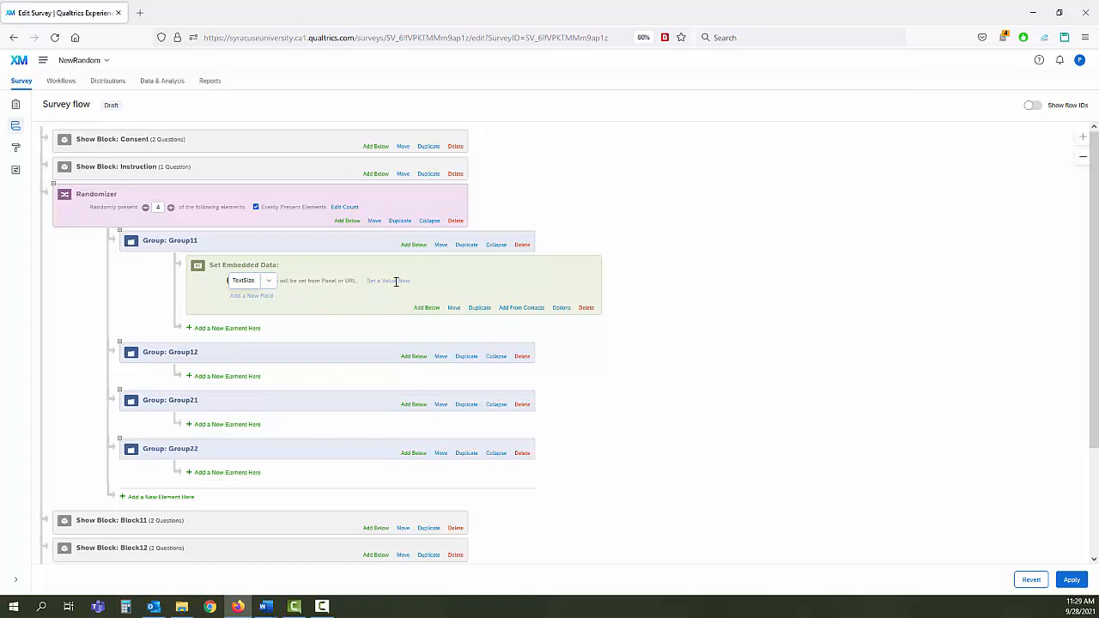
type("1")
key("BackSpace")
key("BackSpace")
key("BackSpace")
key("BackSpace")
key("BackSpace")
key("BackSpace")
key("BackSpace")
key("BackSpace")
key("BackSpace")
Name the first embedded data field in Group11 NumSent and set its value to 1
type("NumSer")
type("t")
key("Return")
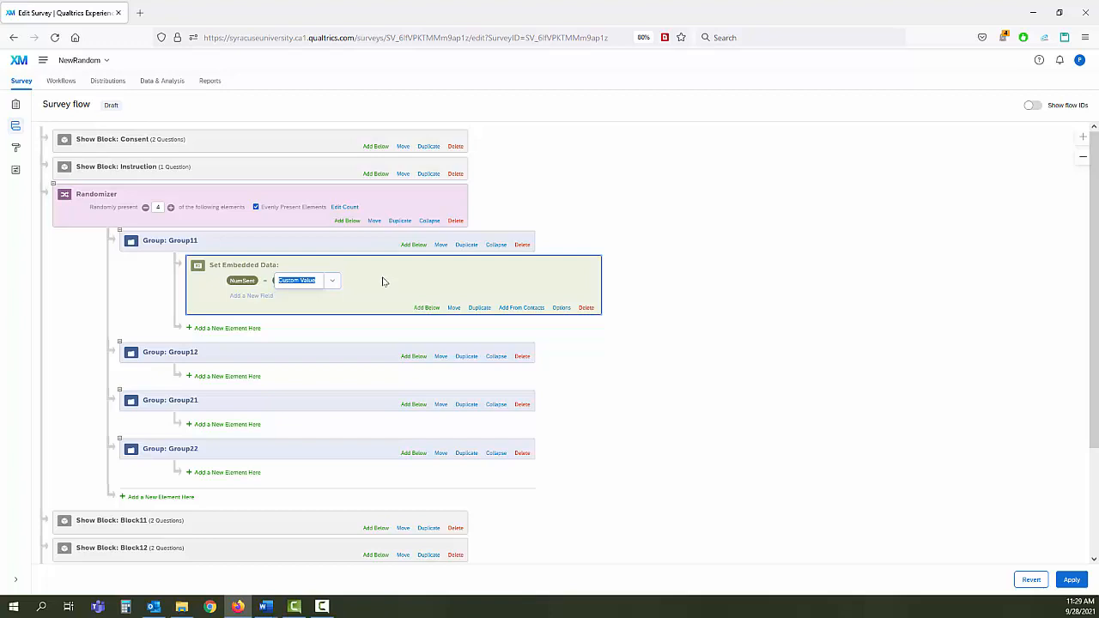
type("1")
left_click(383, 282)
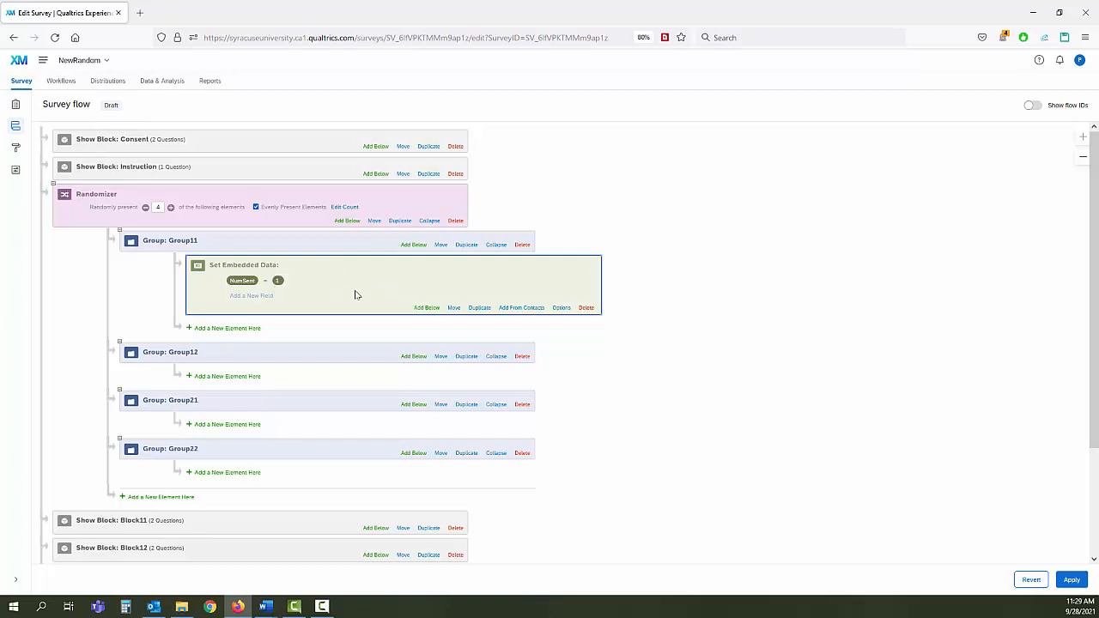
Add a second embedded data field named TextSize to Group11's element and set its value to 1
left_click(242, 295)
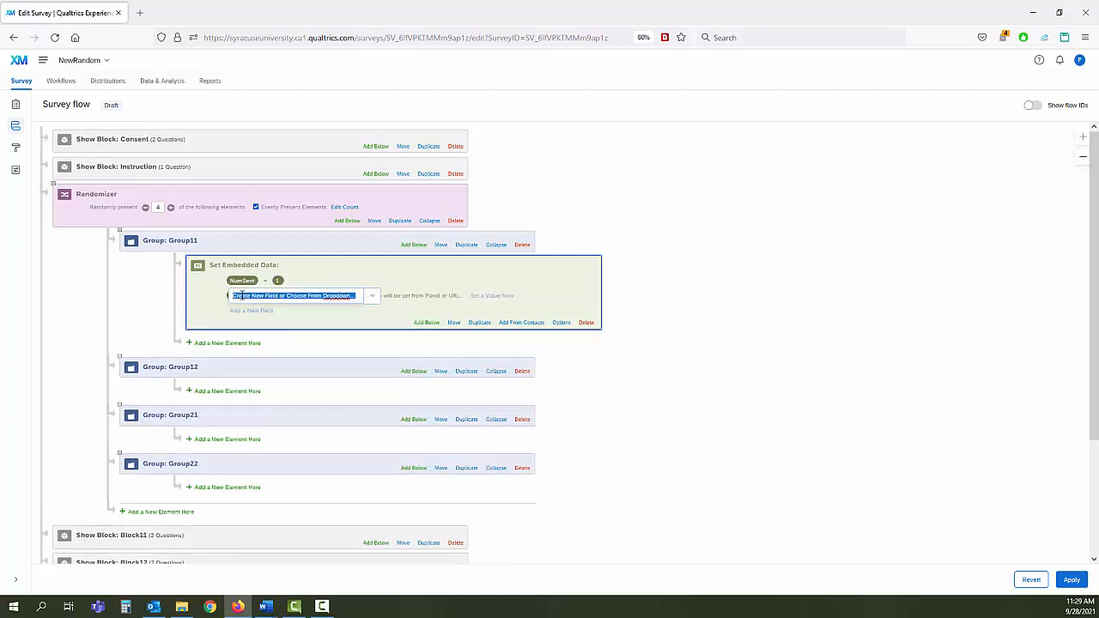
type("Te")
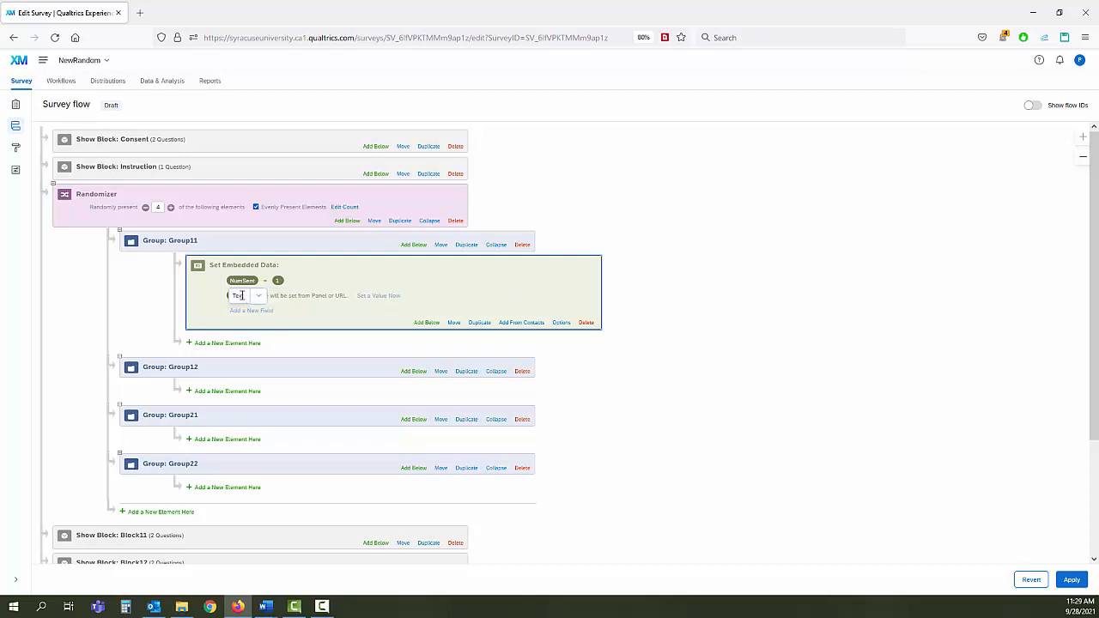
type("xtSize")
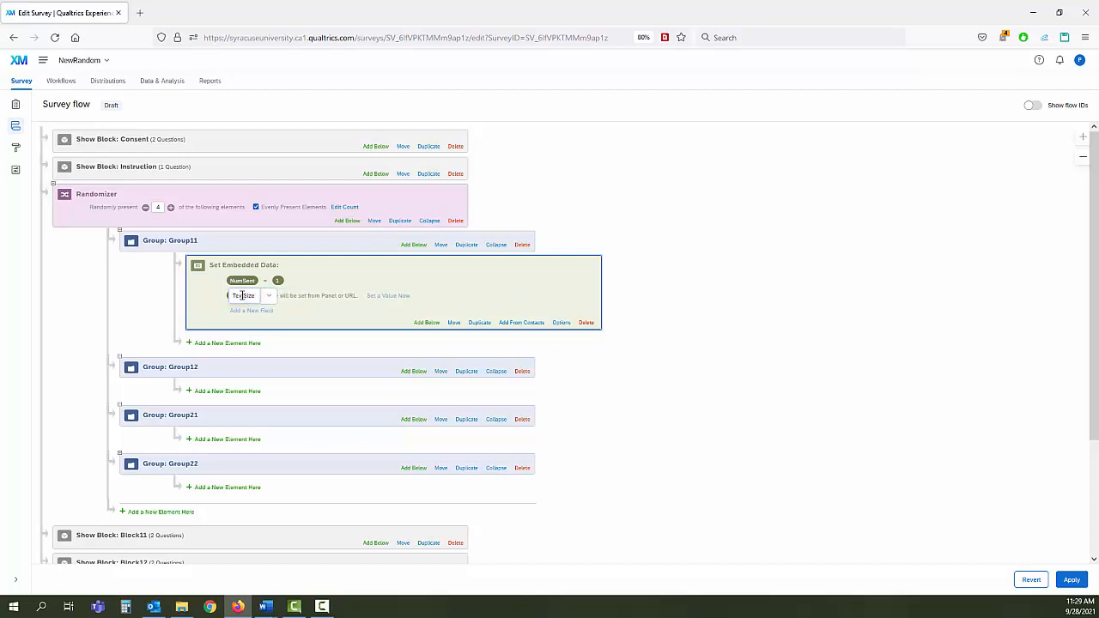
key("Return")
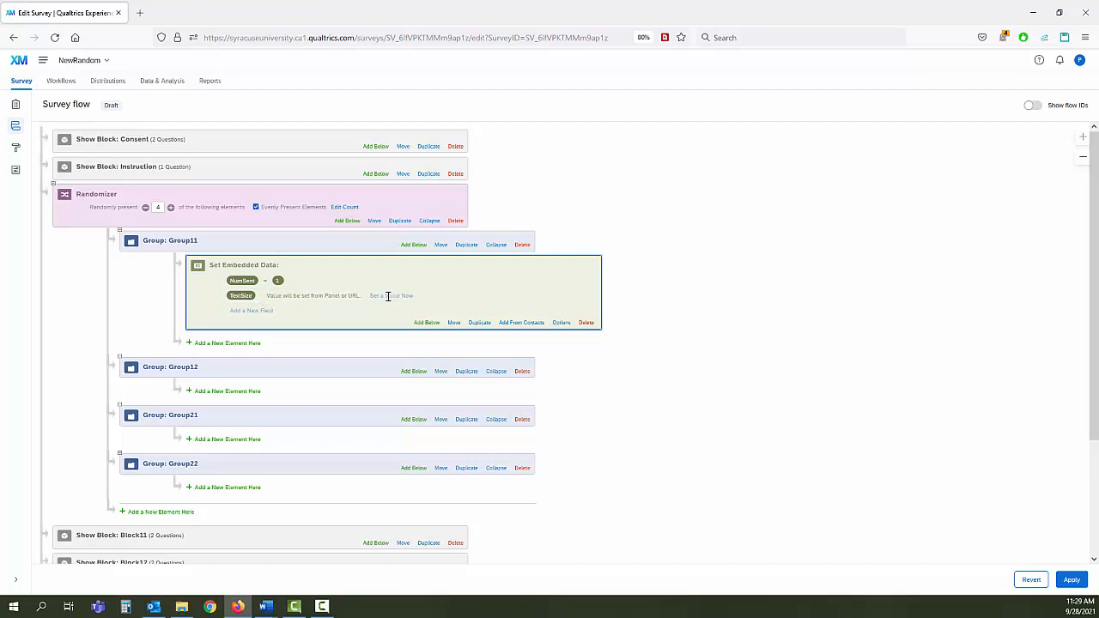
left_click(388, 296)
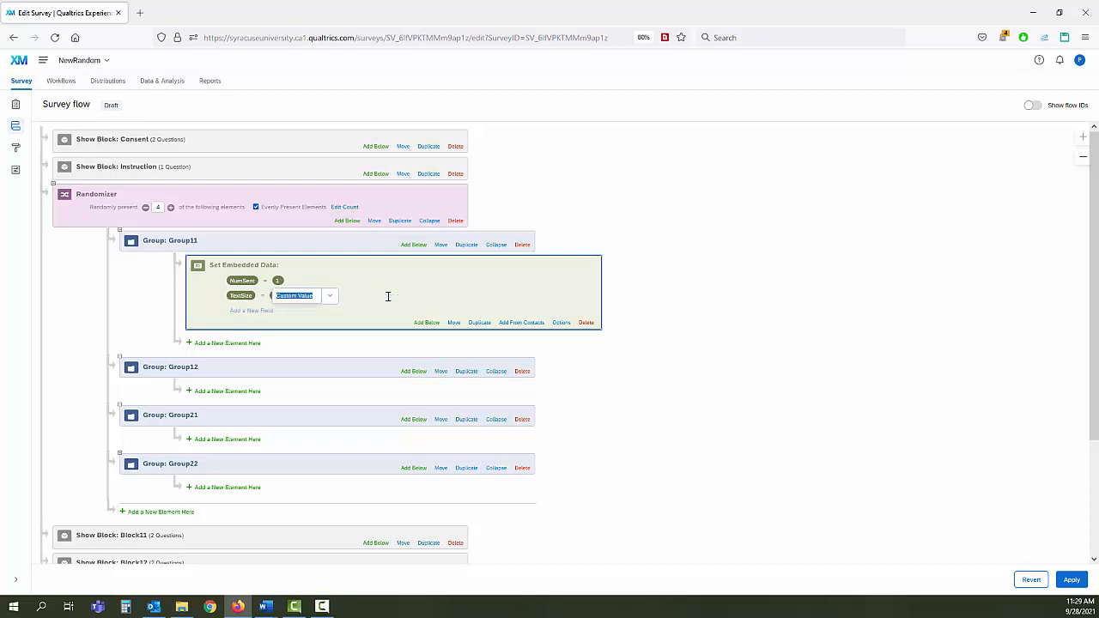
type("1")
key("Return")
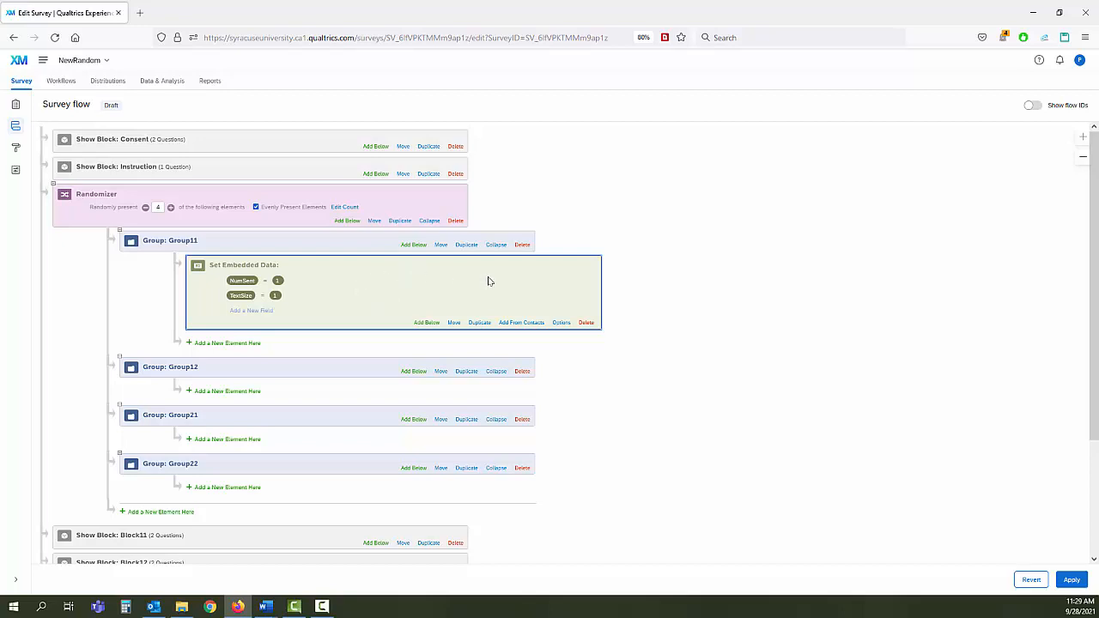
Set the variable type of both NumSent and TextSize to Number in Group11's embedded data options
left_click(562, 323)
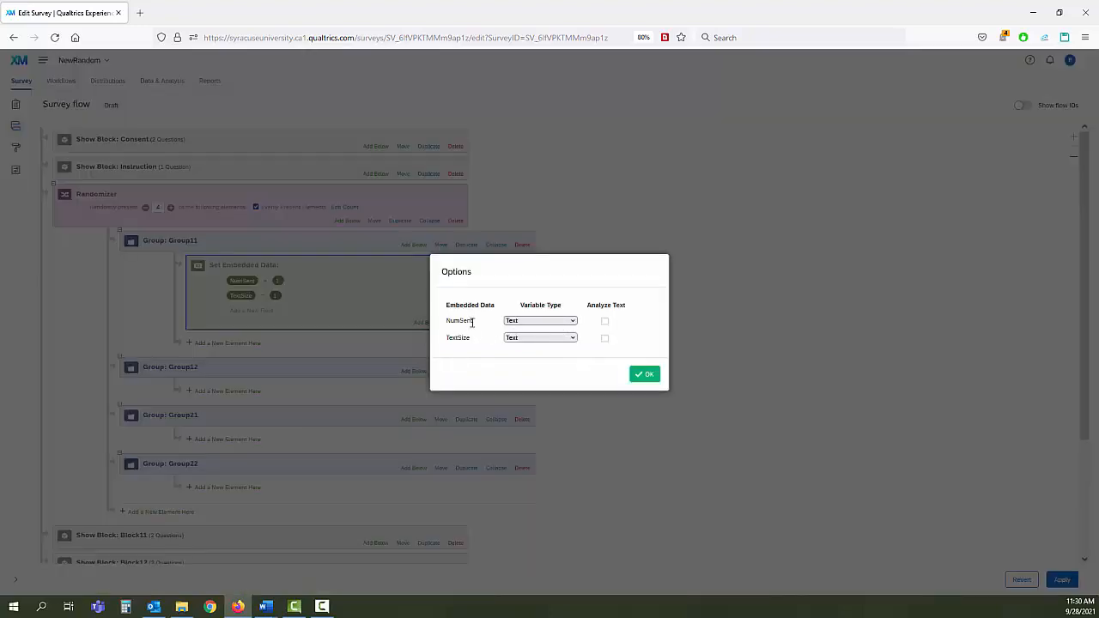
left_click(567, 324)
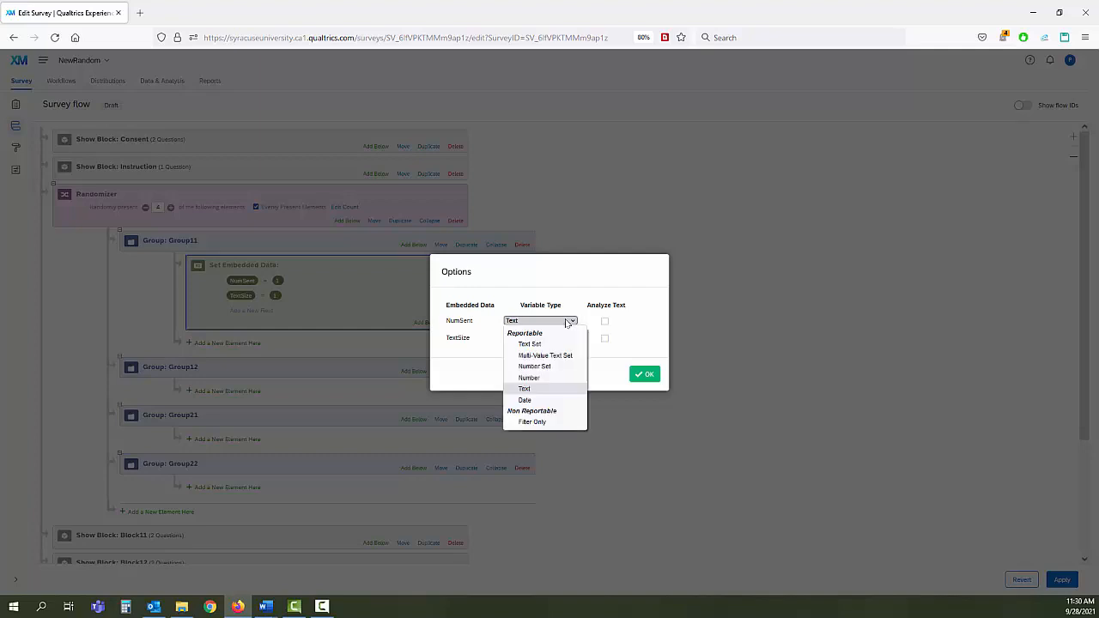
left_click(546, 380)
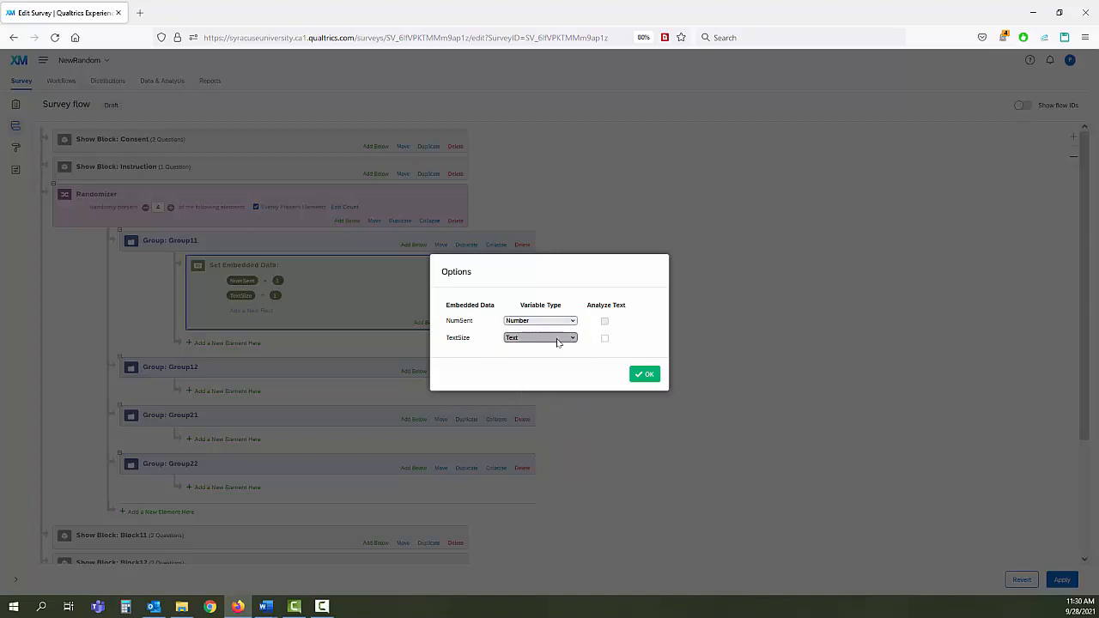
left_click(556, 339)
left_click(552, 396)
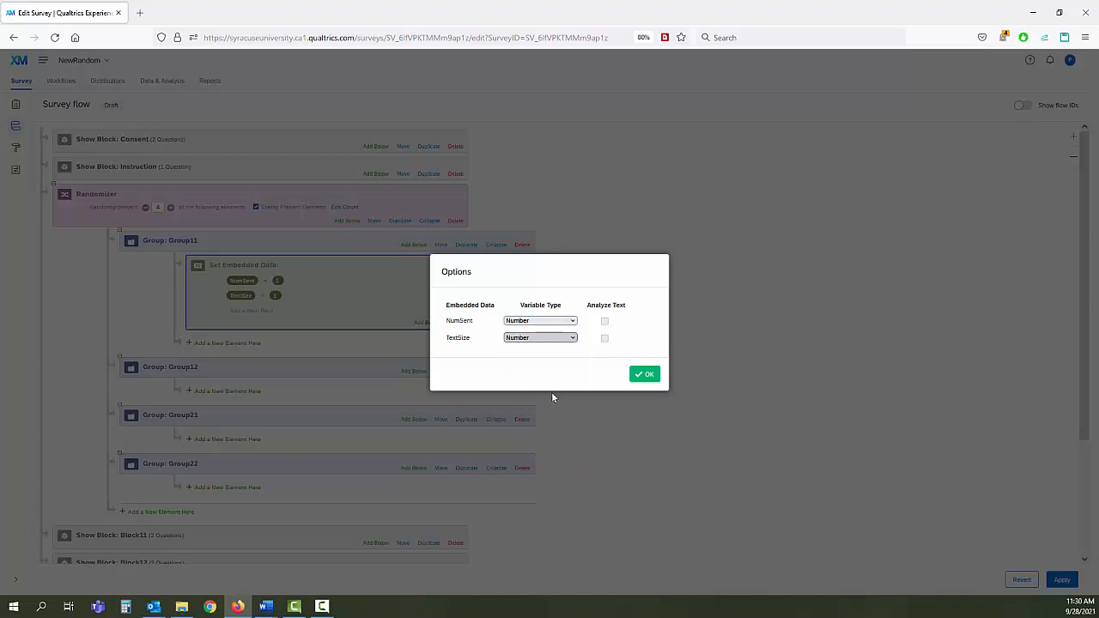
left_click(643, 376)
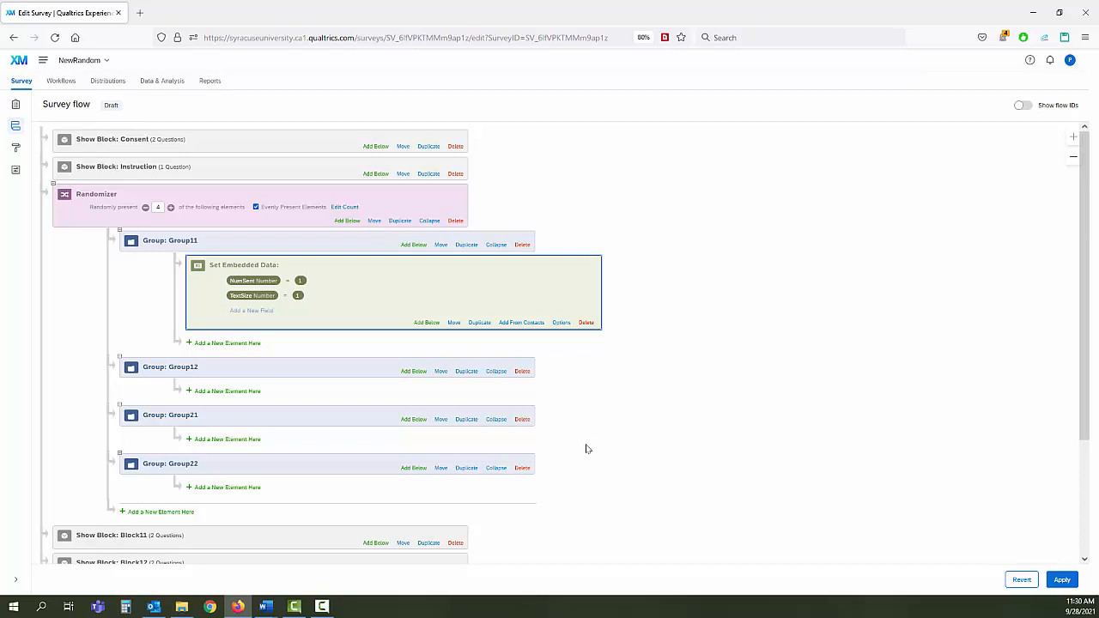
Move Block11 into Group11, directly below its embedded data element
left_click(404, 542)
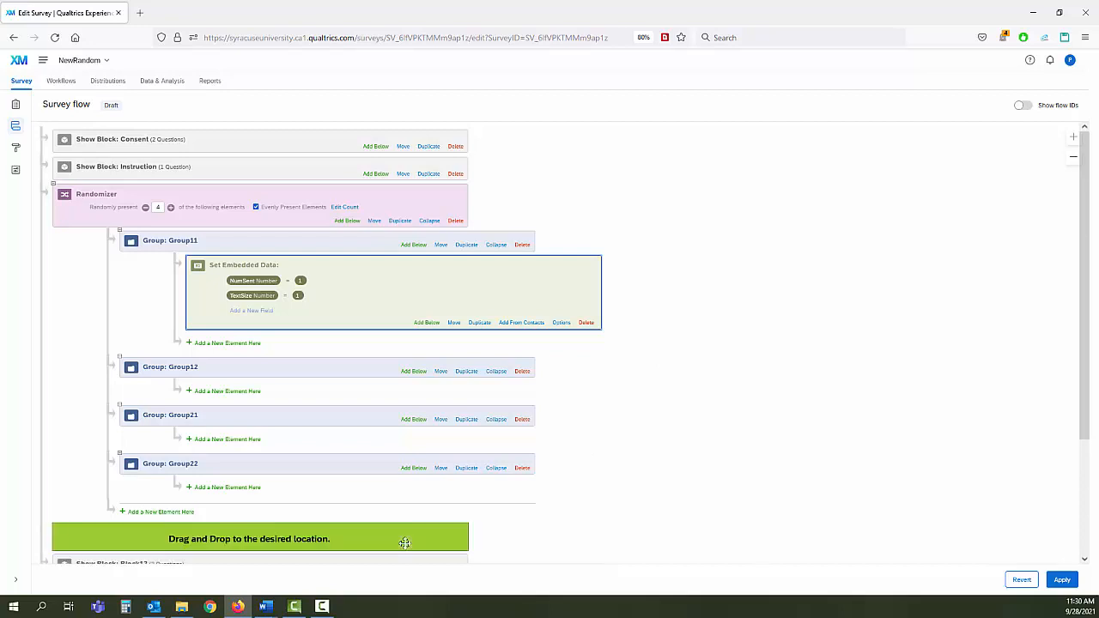
left_click_drag(404, 543, 487, 350)
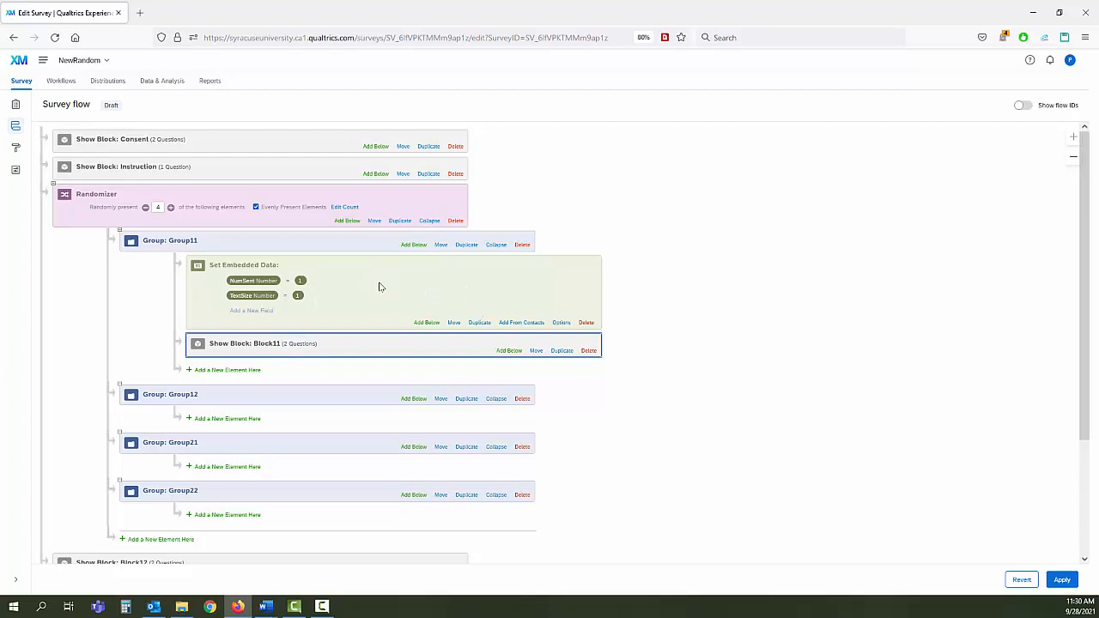
Duplicate Group11's embedded data element, place the copy below Block11 and set its TextSize to 2
left_click(478, 323)
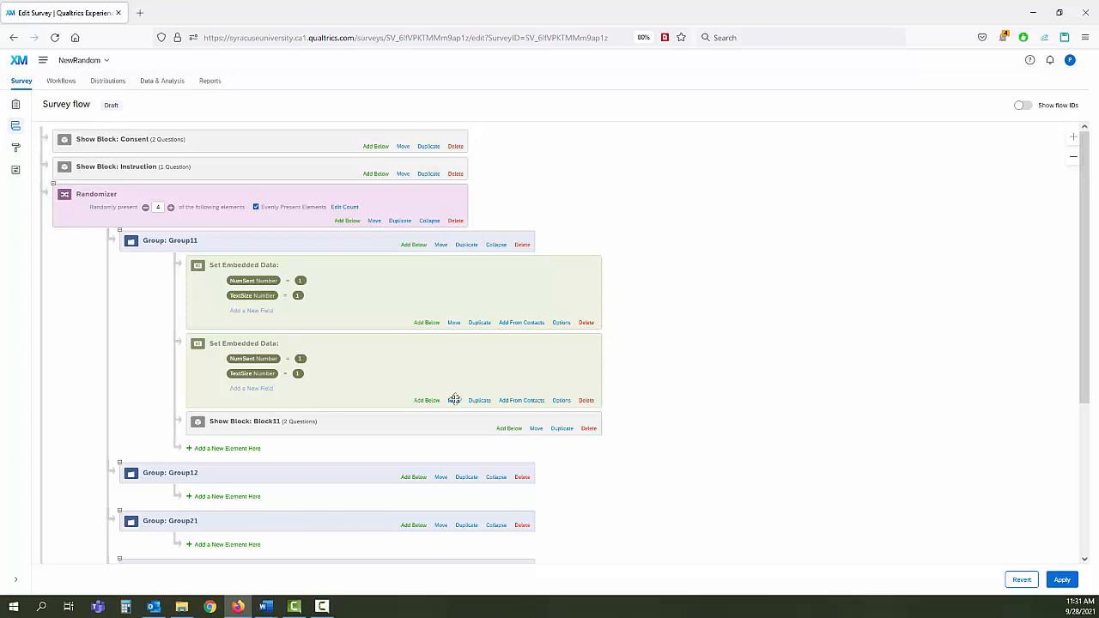
left_click_drag(454, 400, 434, 455)
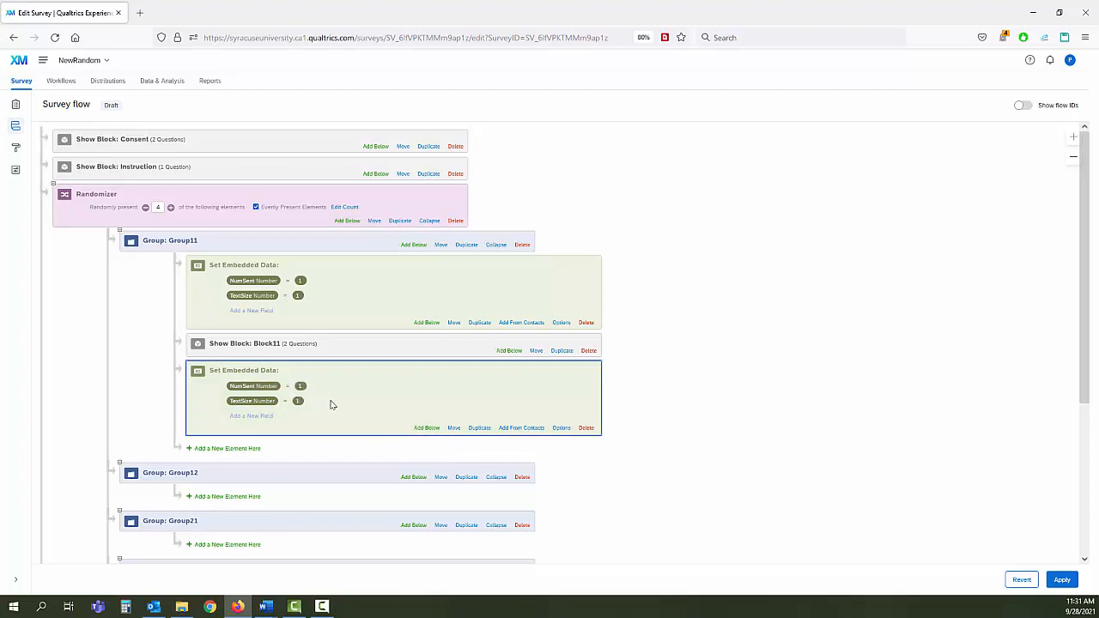
left_click(299, 402)
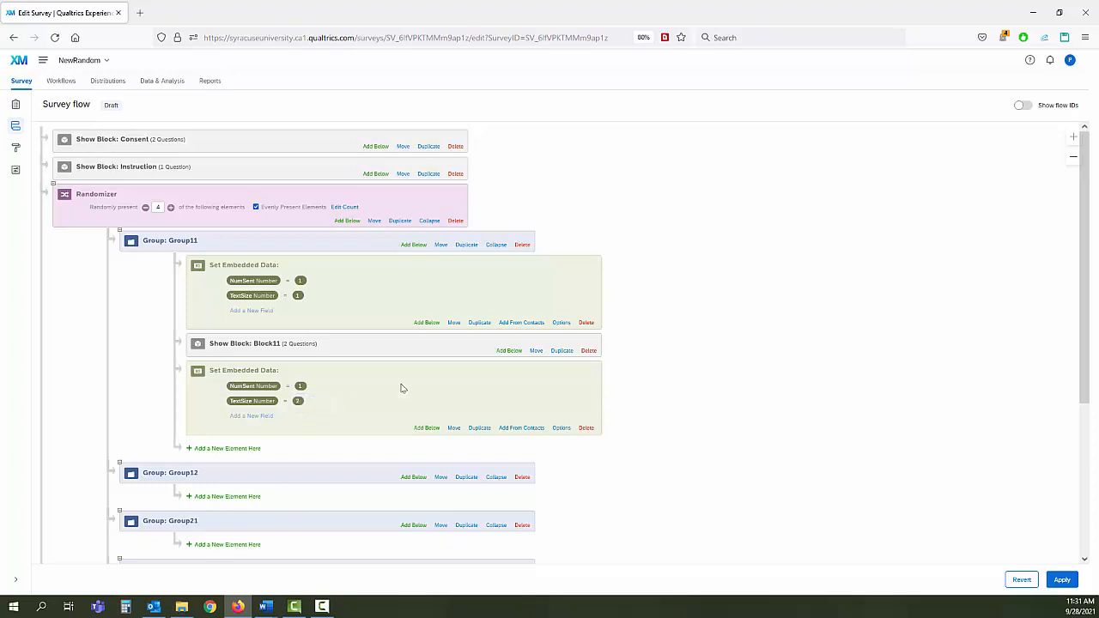
Move the copied embedded data element into Group12 and place Block12 directly below it
left_click(454, 428)
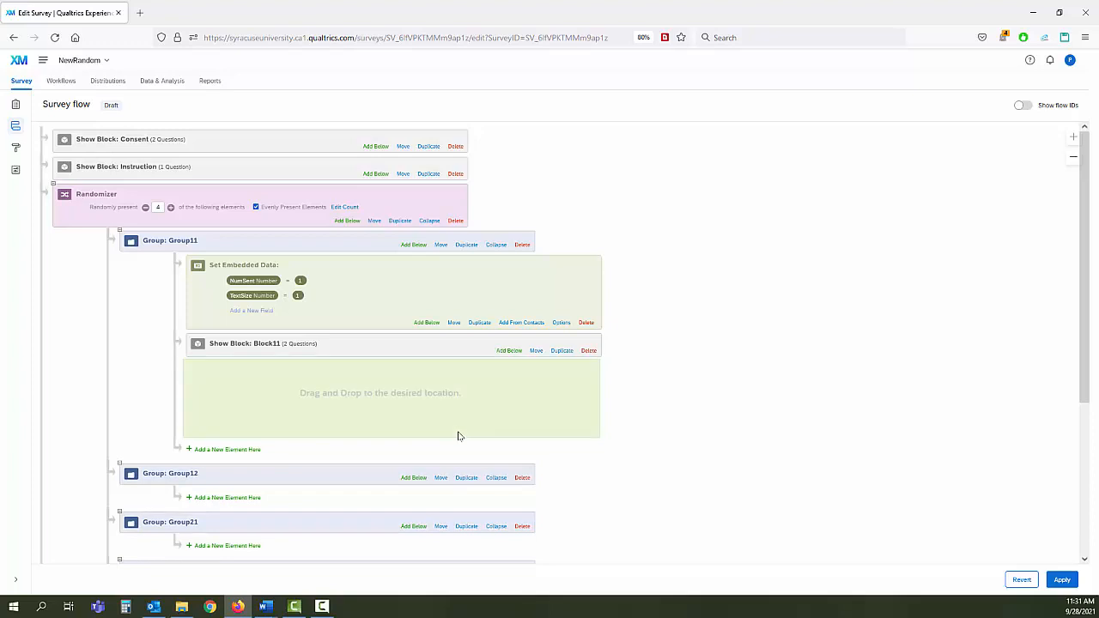
left_click(445, 506)
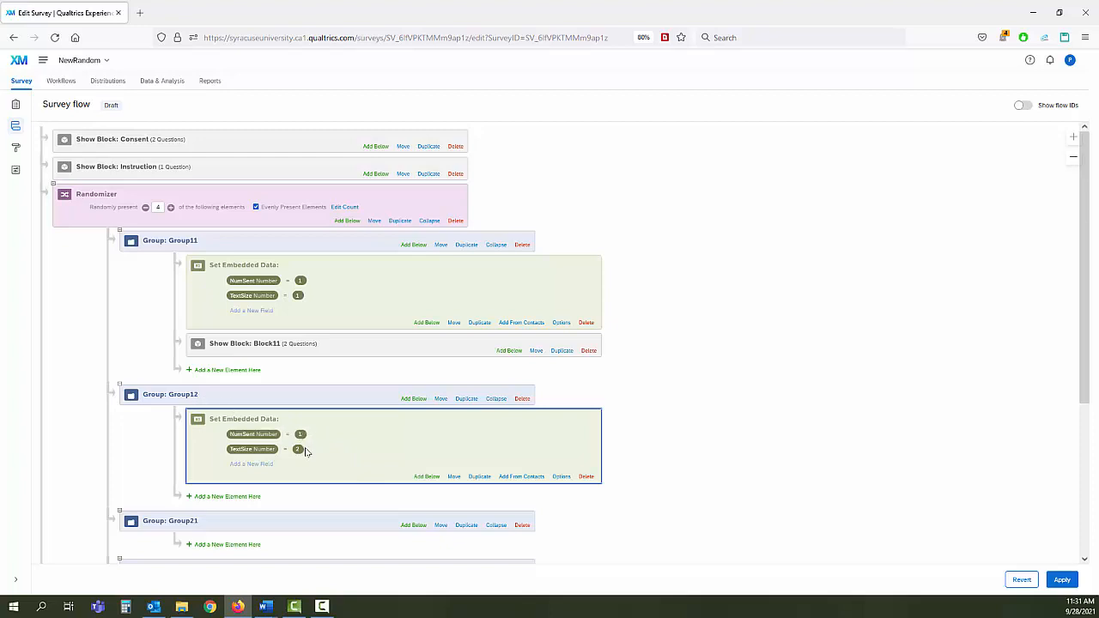
scroll(344, 457, "down", 3)
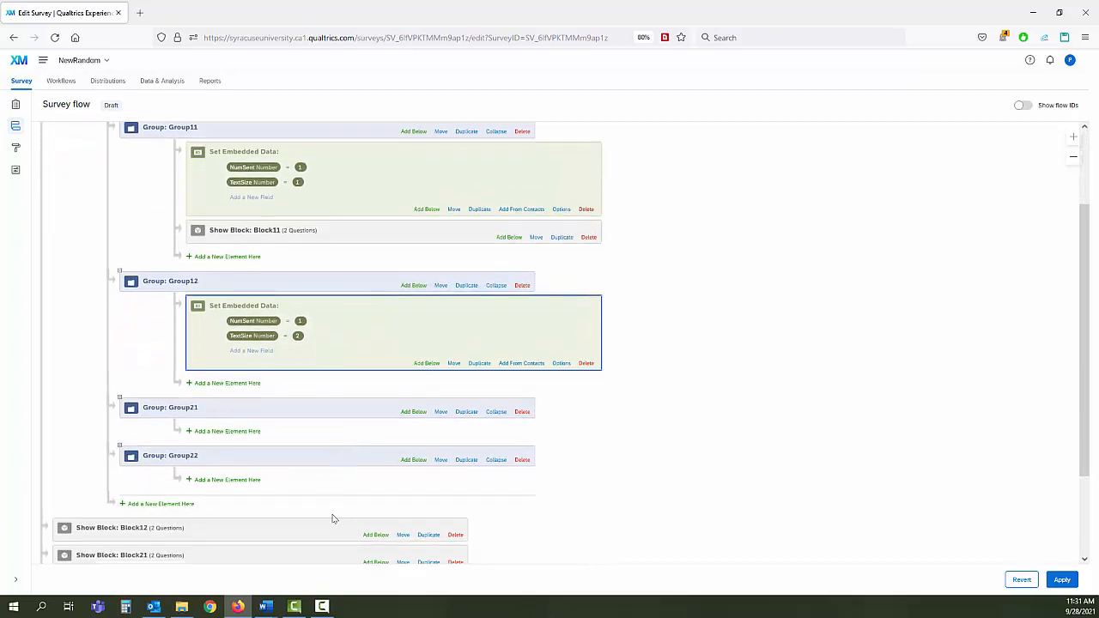
left_click_drag(403, 535, 436, 385)
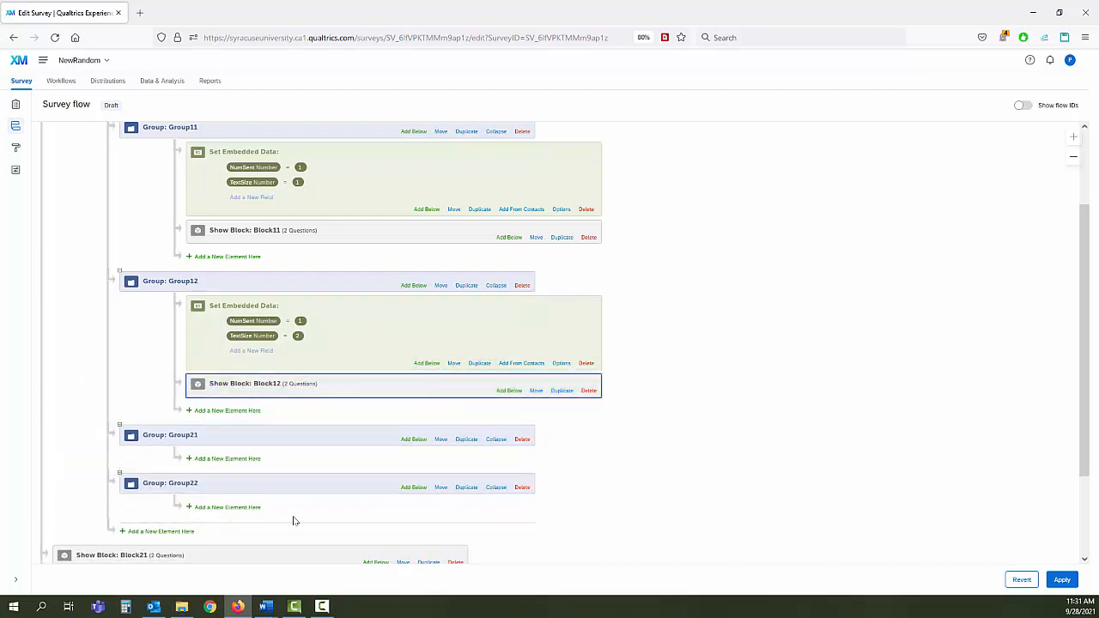
Switch to the Chart document in Word, mark the Block and Flow cells of rows 1 and 2 with x, and return to the survey flow
mouse_move(268, 611)
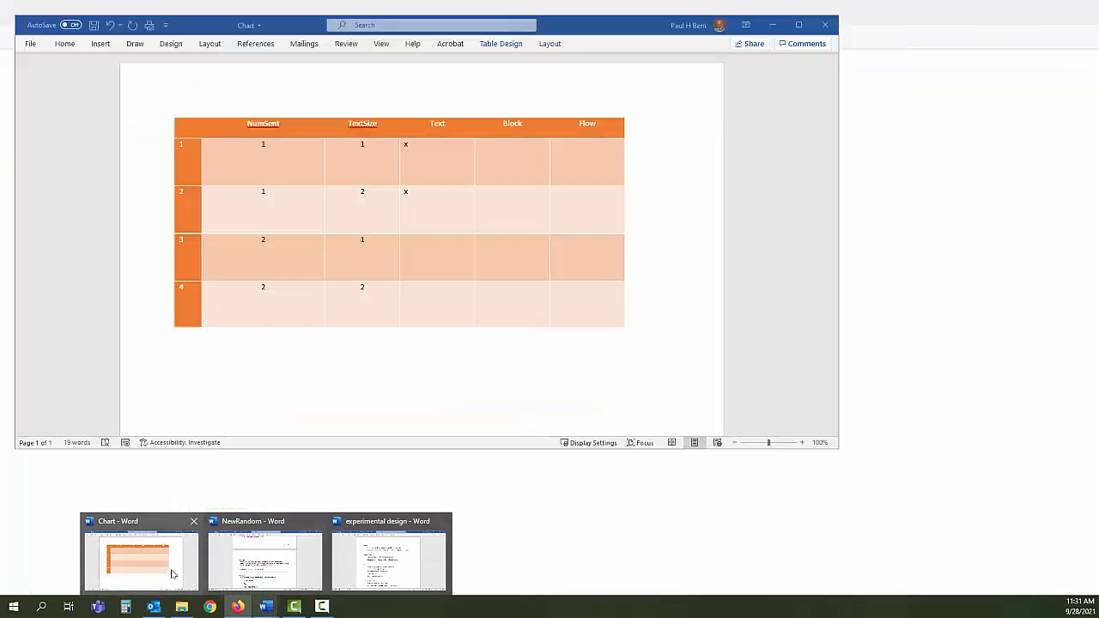
left_click(172, 570)
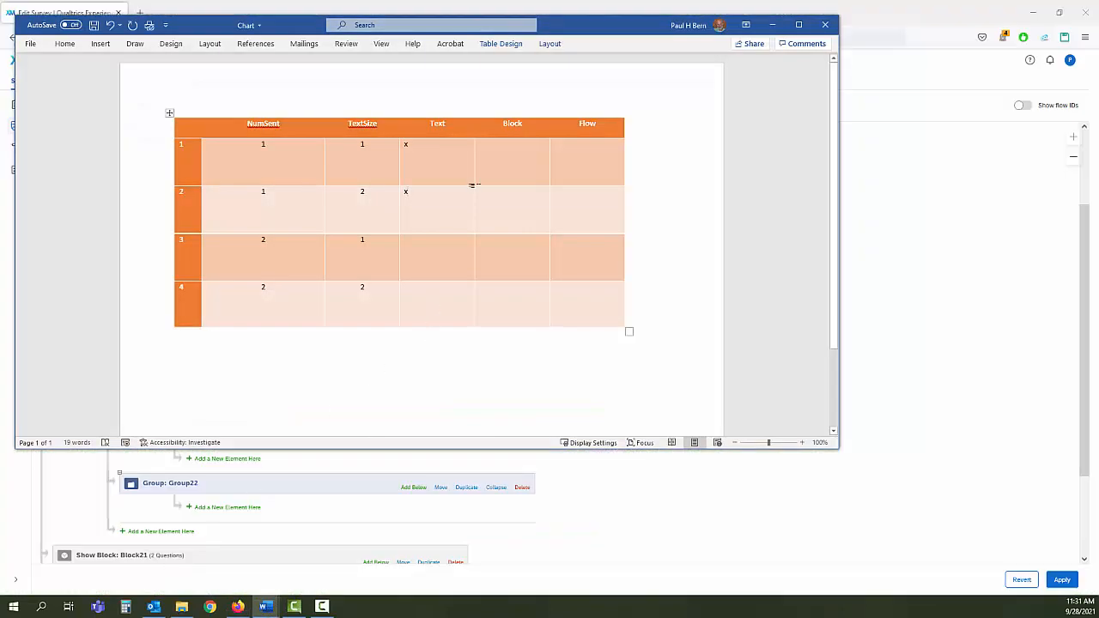
left_click(528, 143)
type("x")
left_click(519, 209)
type("xx")
left_click(584, 210)
type("x")
left_click(901, 222)
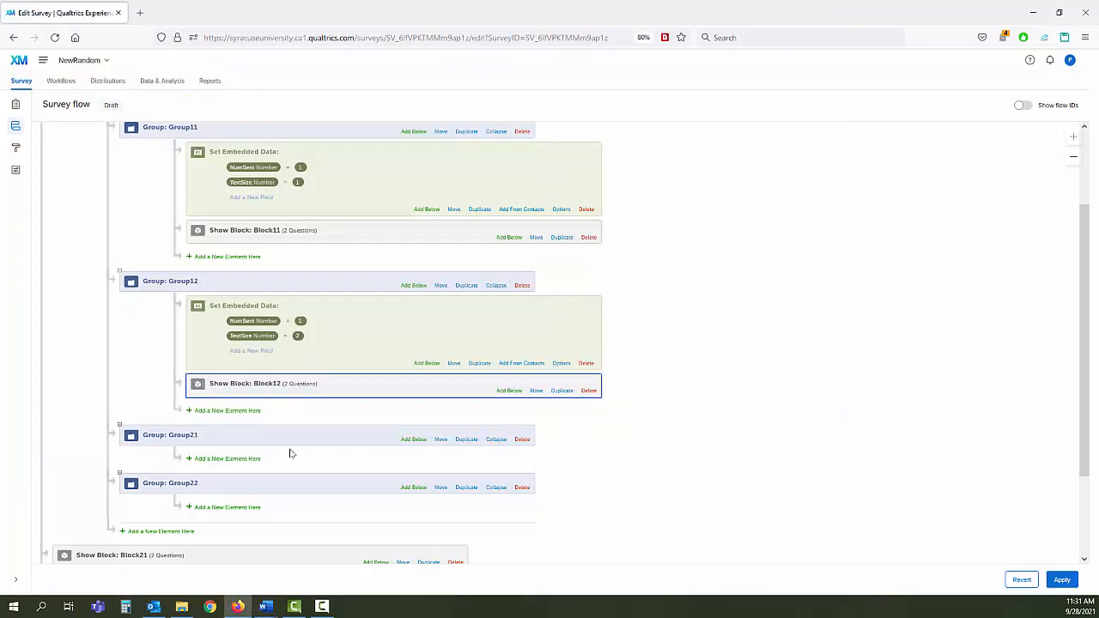
Duplicate Group12's embedded data element and set the copy's NumSent to 2 and TextSize to 1
left_click(481, 365)
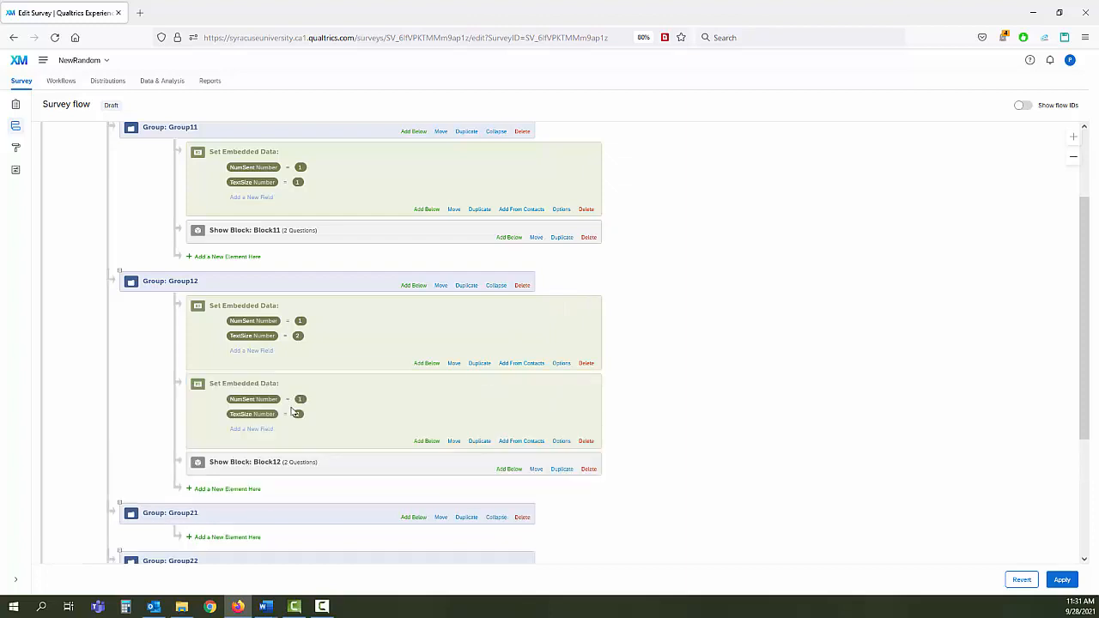
left_click(302, 404)
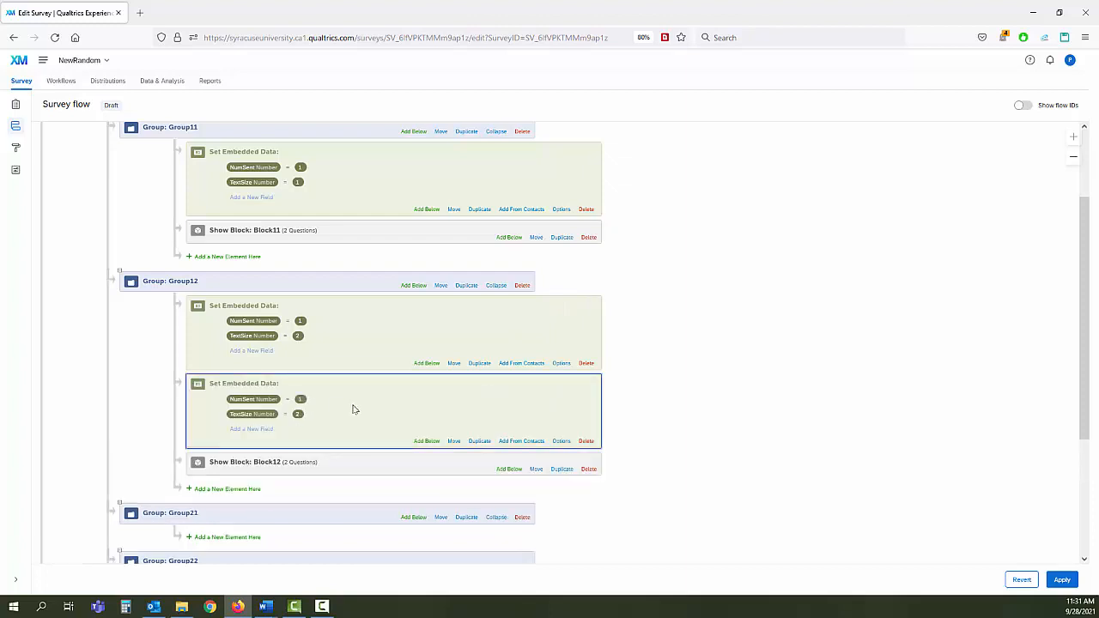
left_click(302, 401)
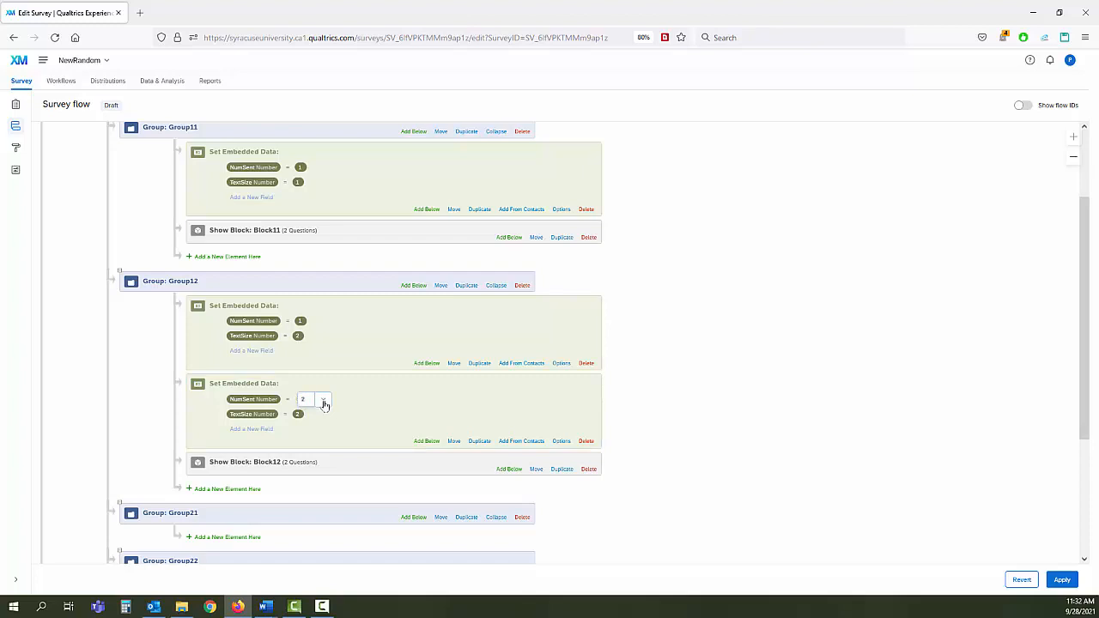
left_click(315, 435)
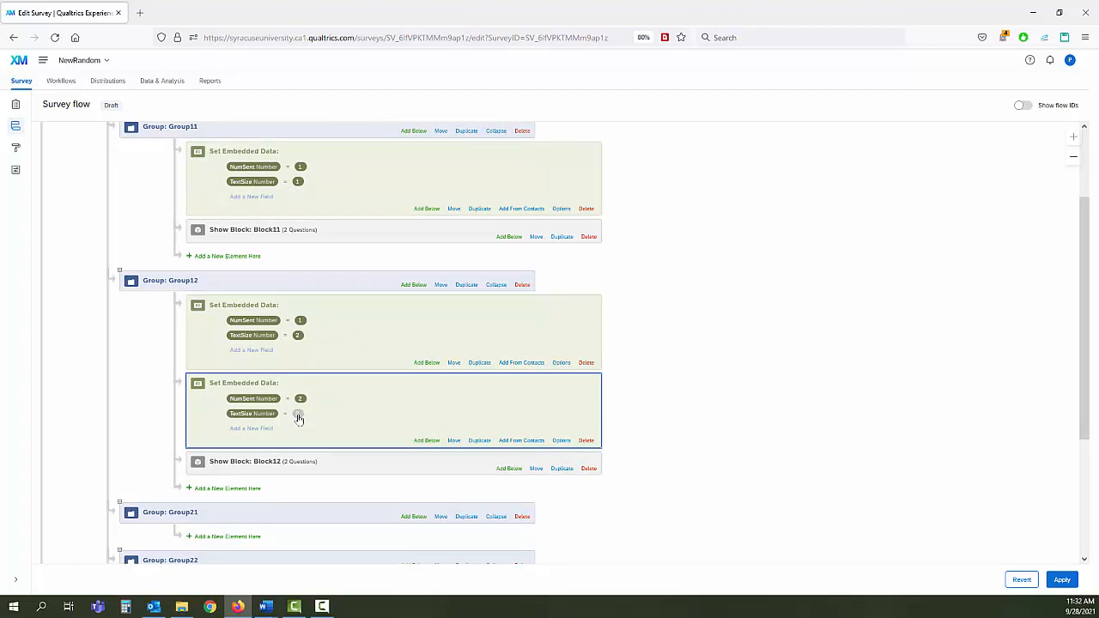
left_click(298, 415)
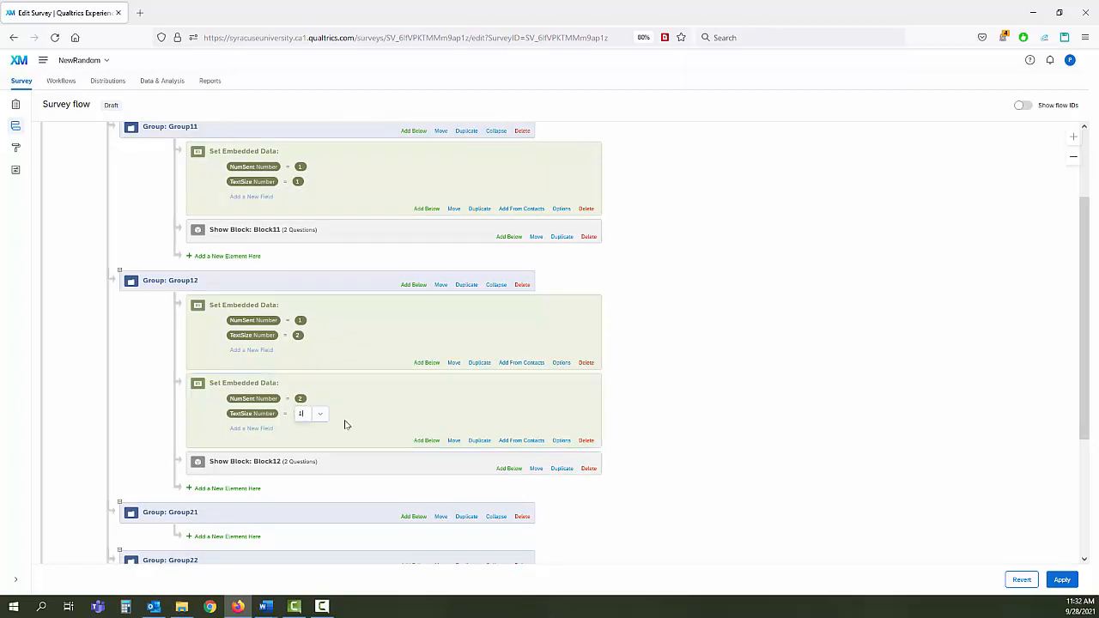
type("1")
left_click(346, 424)
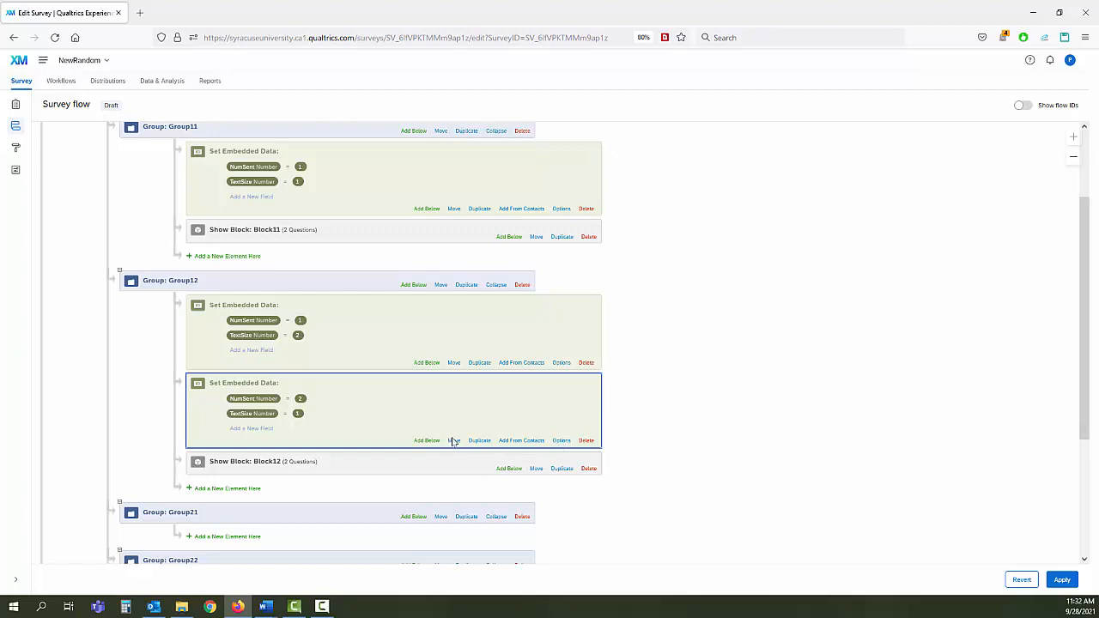
Move the copied embedded data element into Group21 and place Block21 directly below it
left_click_drag(453, 441, 432, 542)
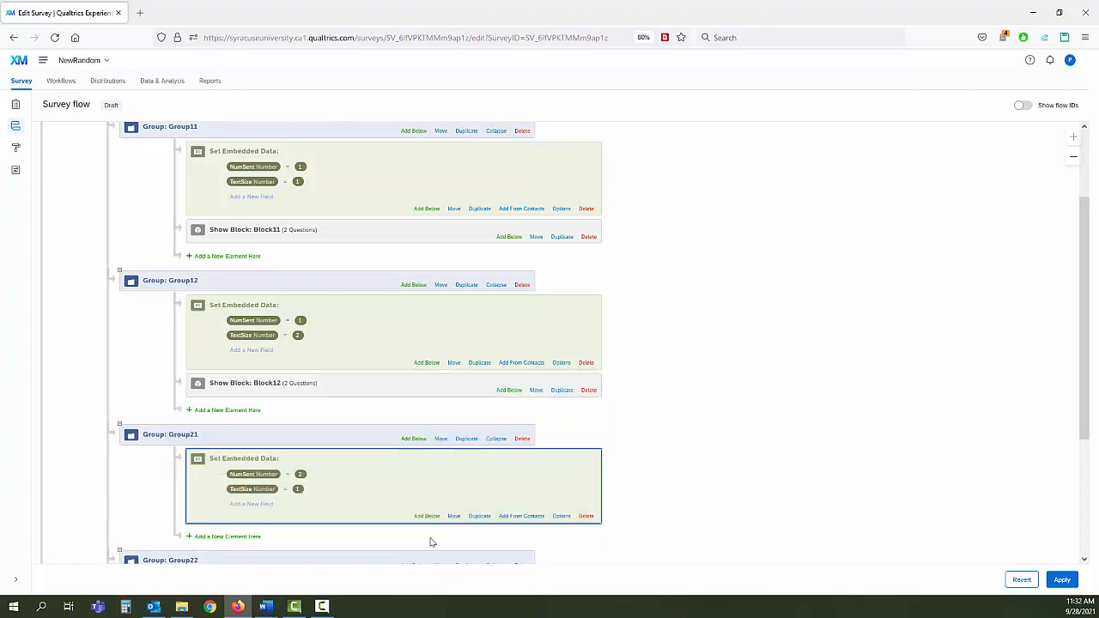
scroll(658, 421, "down", 3)
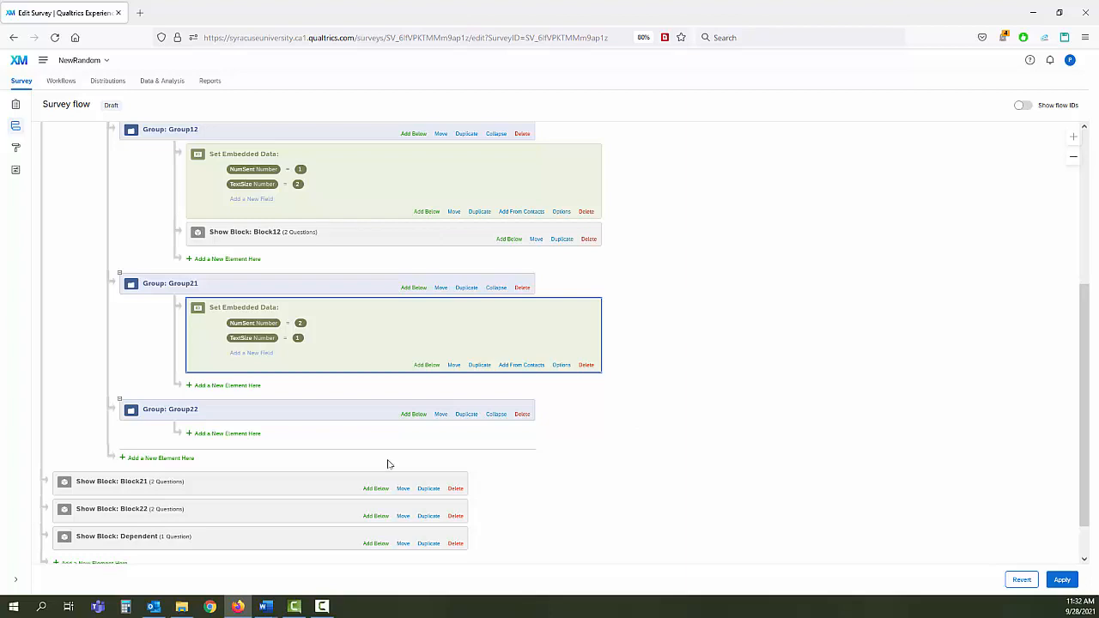
left_click_drag(403, 488, 473, 387)
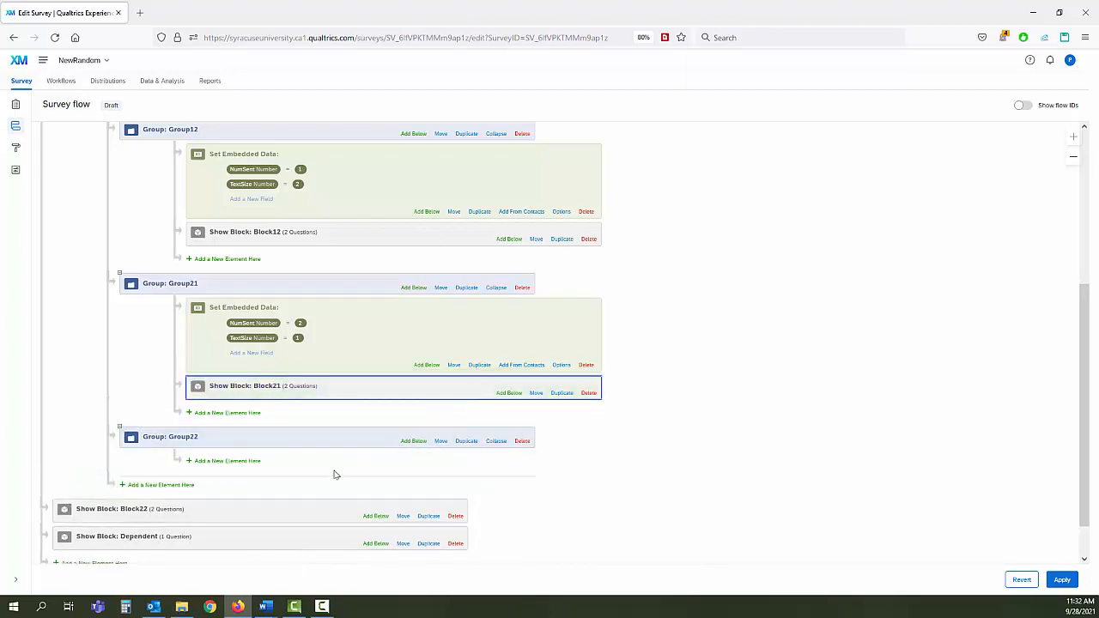
Fill Group22 with a copy of Group21's embedded data element with TextSize set to 2, followed by Block22
left_click(479, 366)
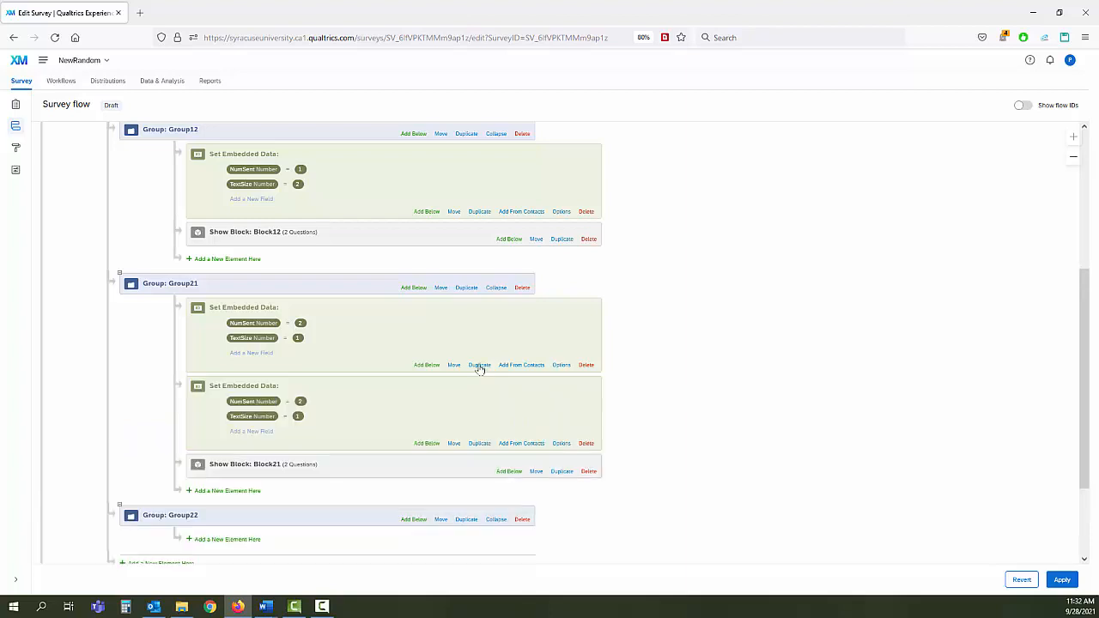
left_click_drag(453, 443, 435, 547)
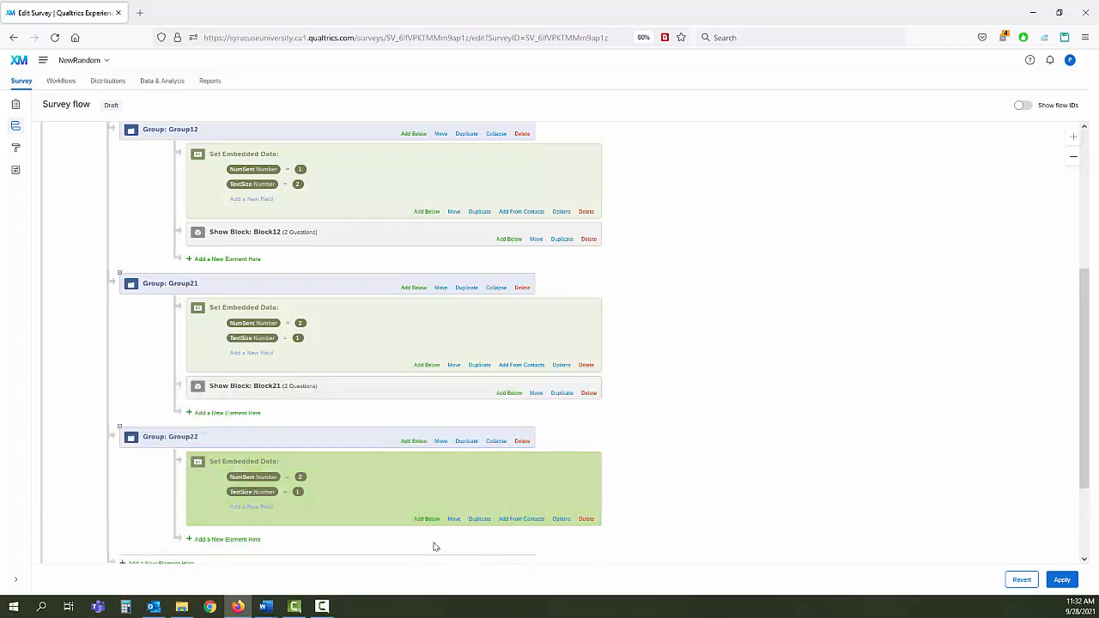
left_click(299, 494)
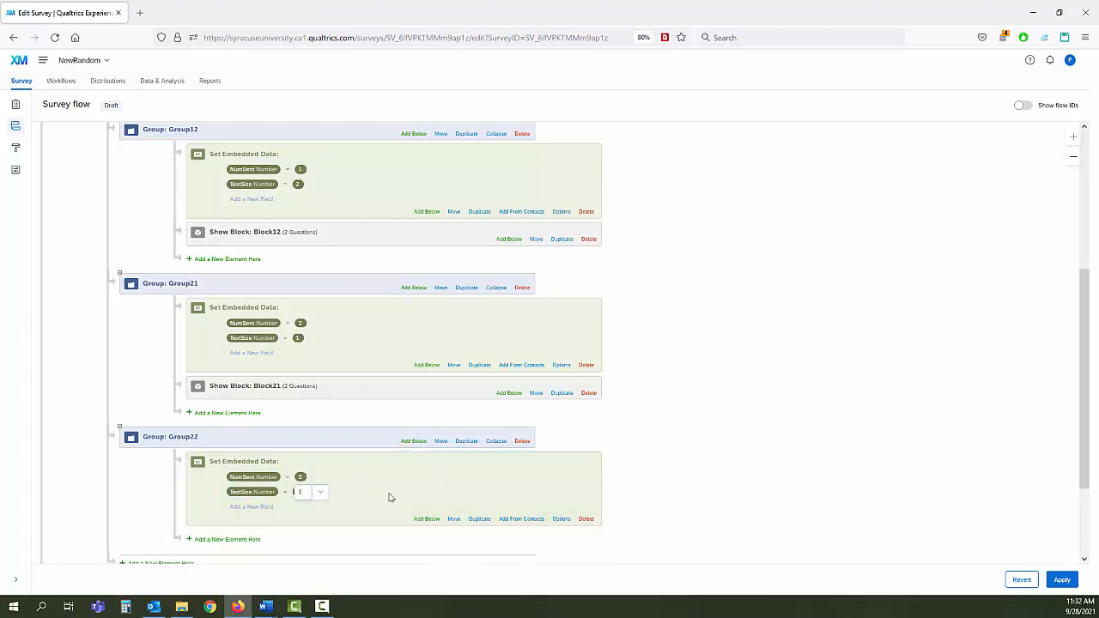
type("2")
left_click(389, 498)
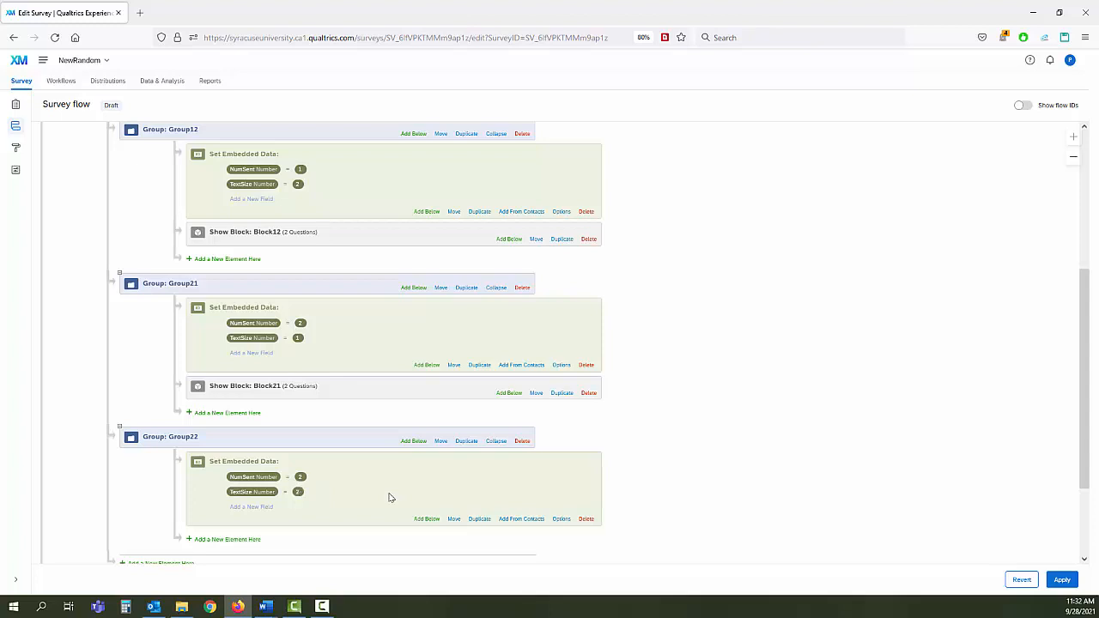
scroll(398, 481, "down", 3)
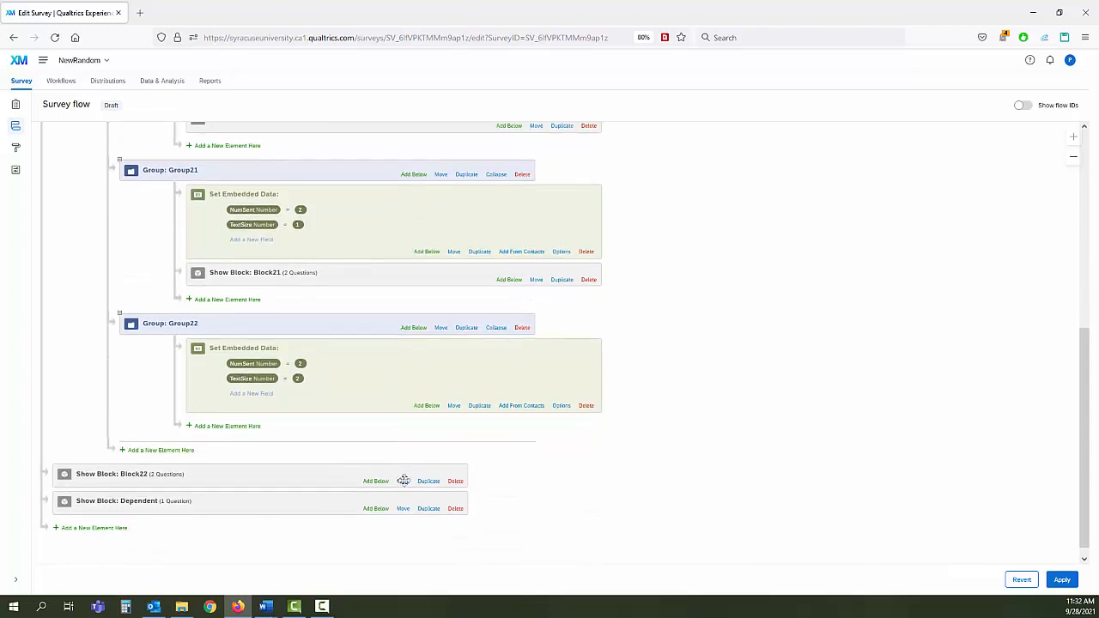
left_click_drag(402, 480, 432, 438)
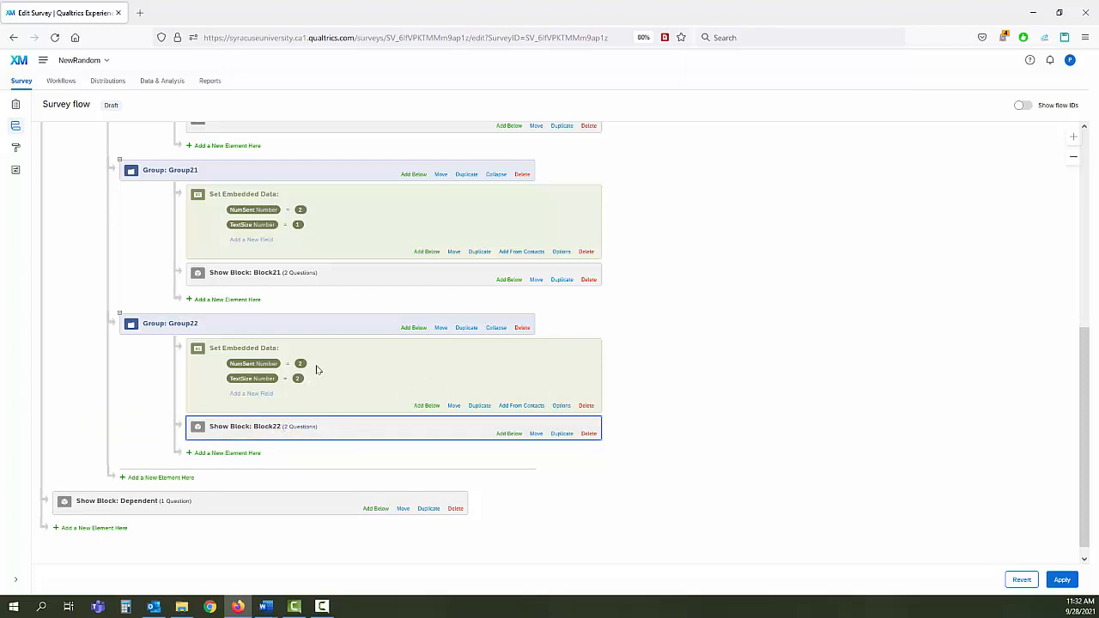
Check the NumSent and TextSize variable types in the embedded data options of Group22, Group21 and Group12
left_click(561, 406)
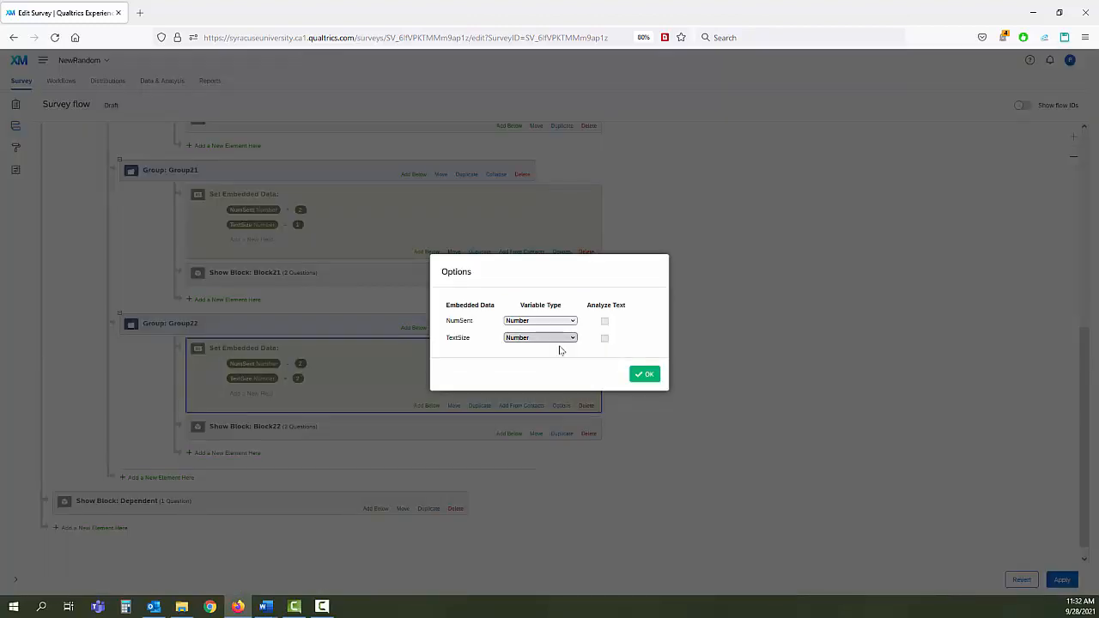
left_click(641, 376)
scroll(631, 388, "up", 2)
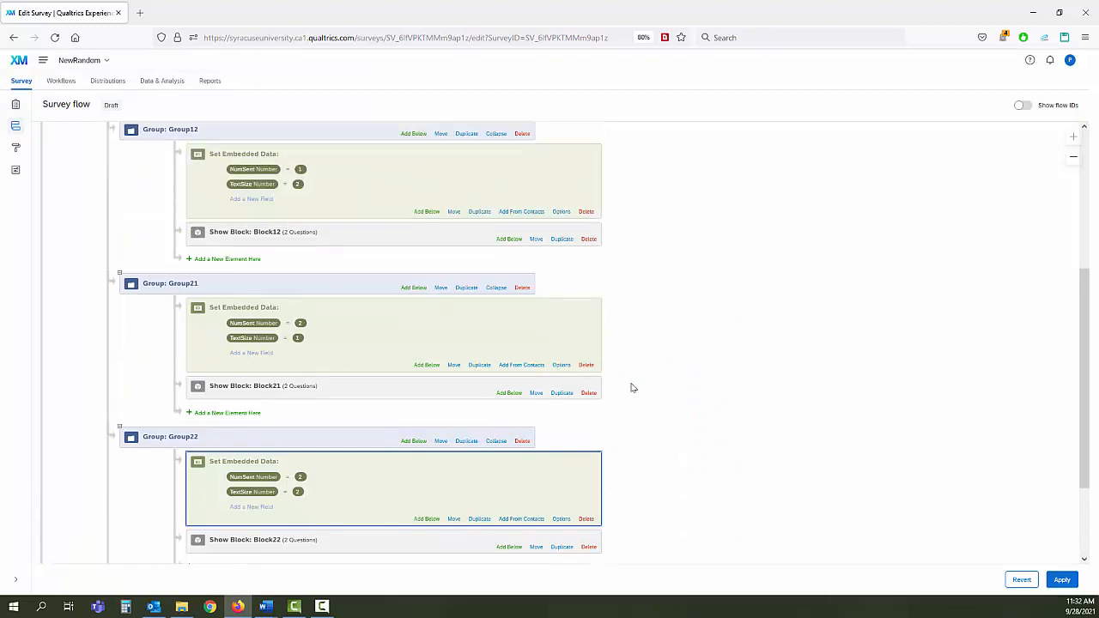
left_click(562, 366)
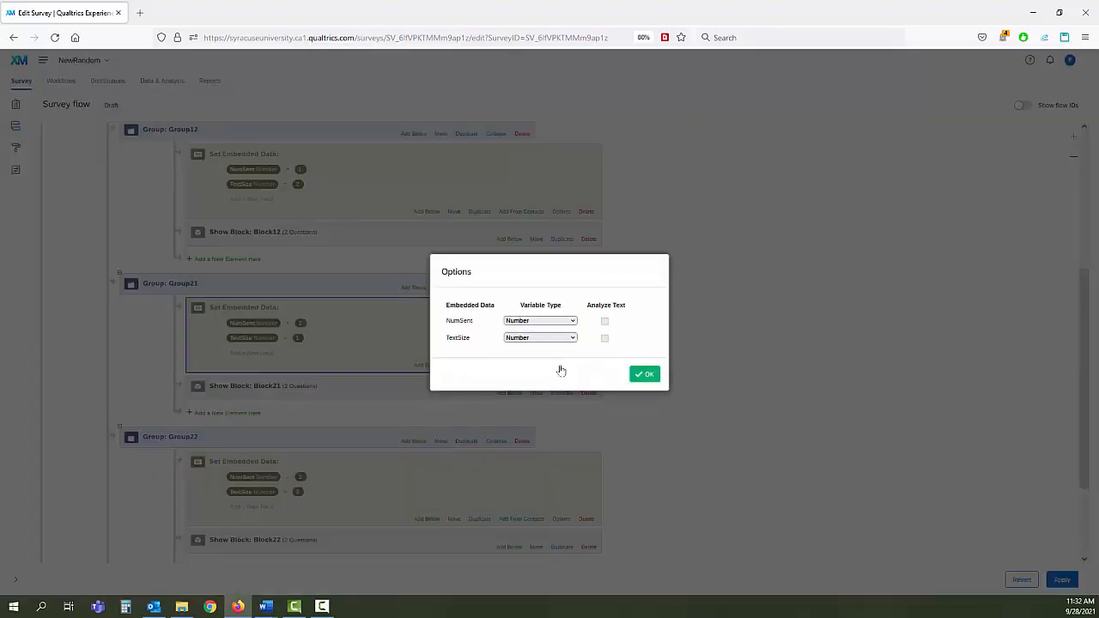
left_click(644, 374)
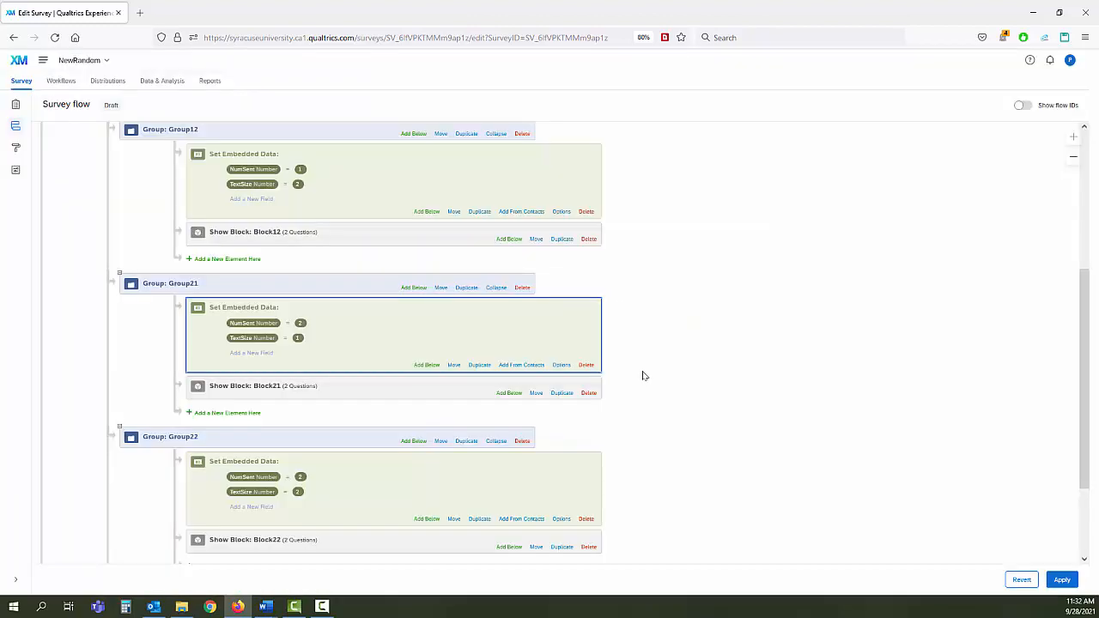
scroll(643, 375, "up", 2)
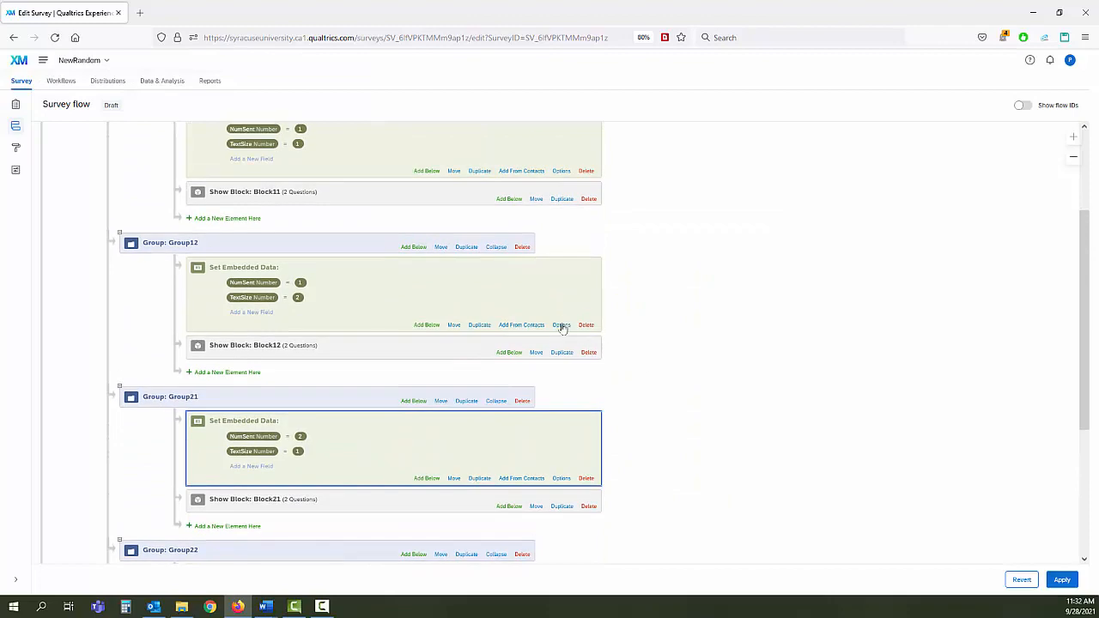
left_click(561, 326)
left_click(644, 375)
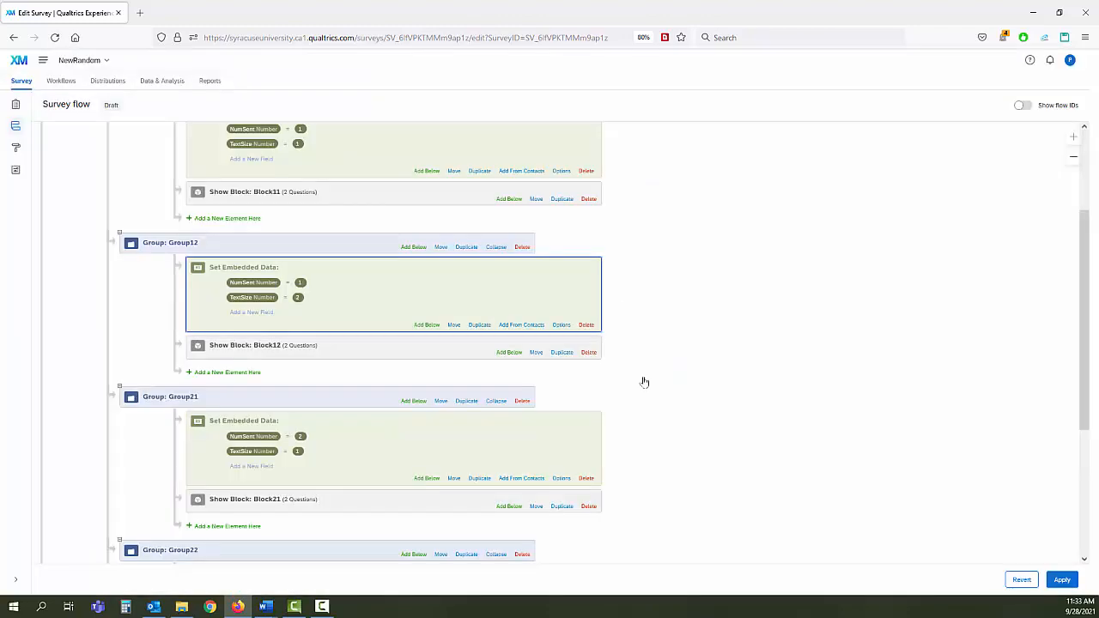
Set the randomizer to present 1 of its elements and check the element counts of the four groups
scroll(669, 386, "up", 3)
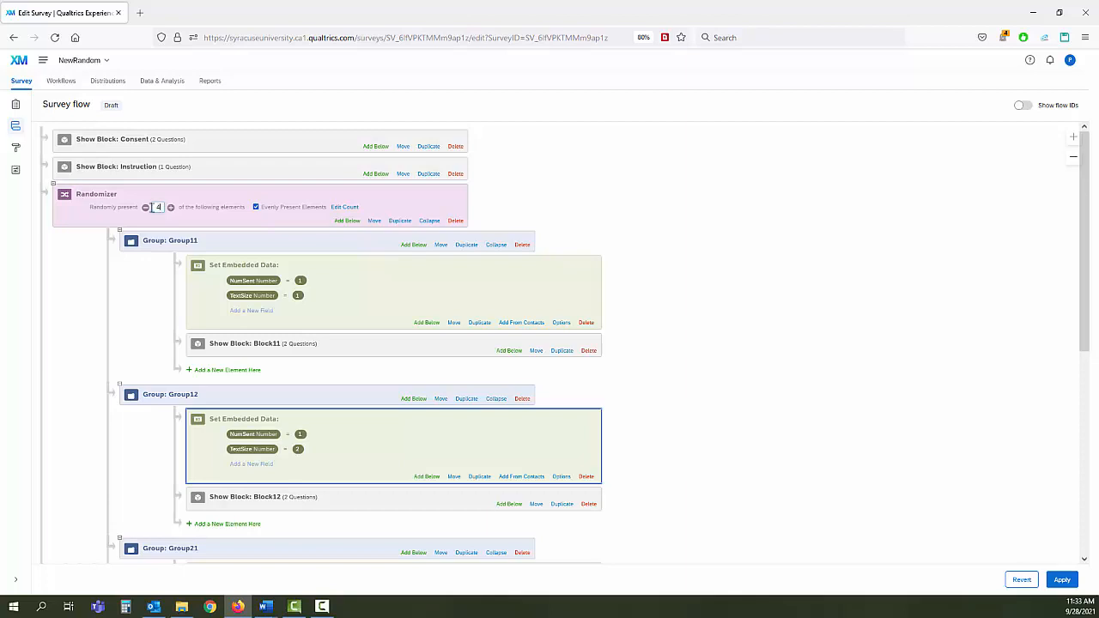
double_click(159, 207)
type("1")
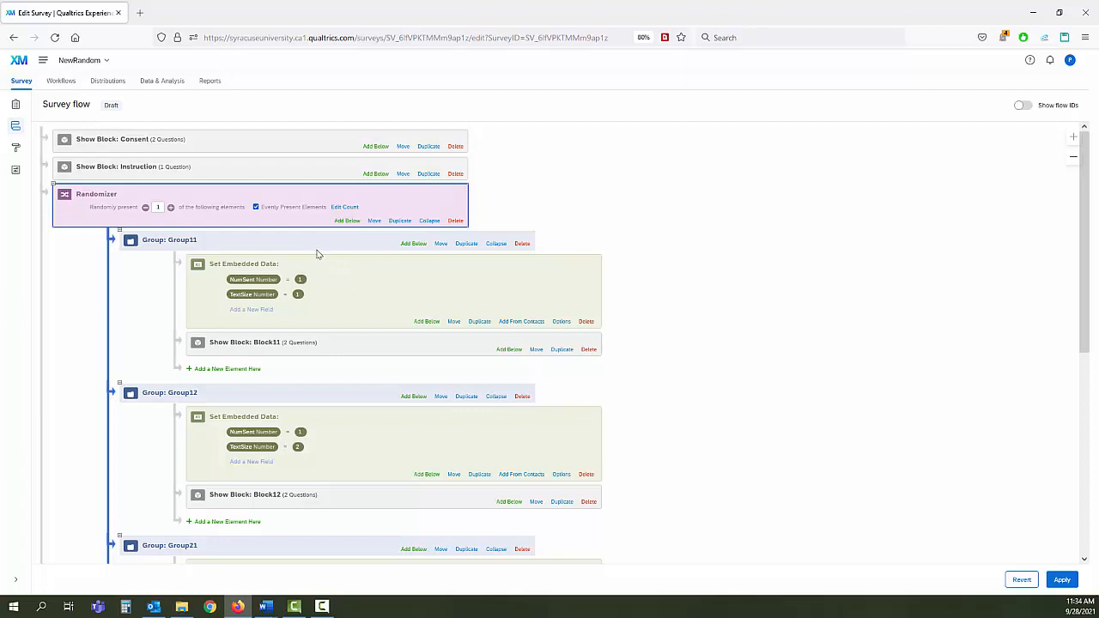
left_click(342, 208)
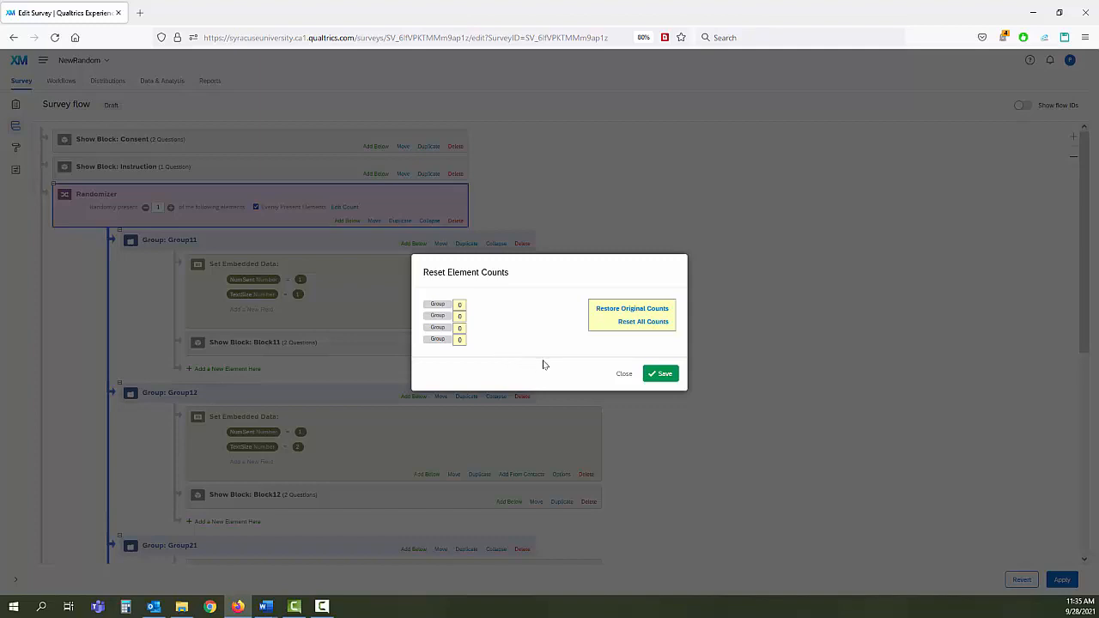
left_click(623, 376)
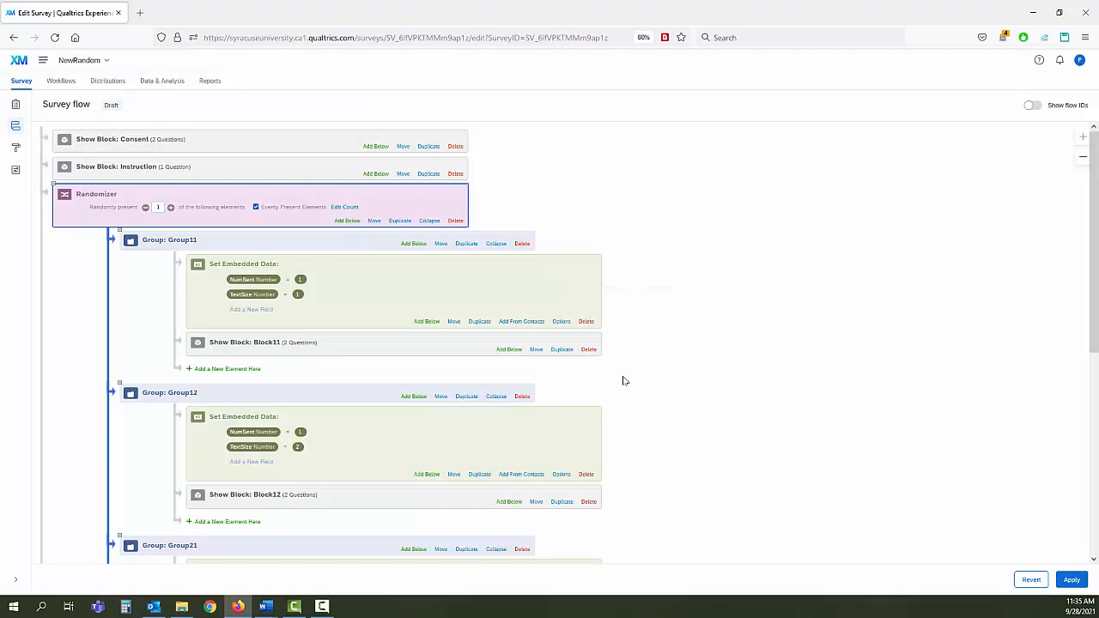
Apply the survey flow changes and return to the survey builder
scroll(697, 408, "down", 3)
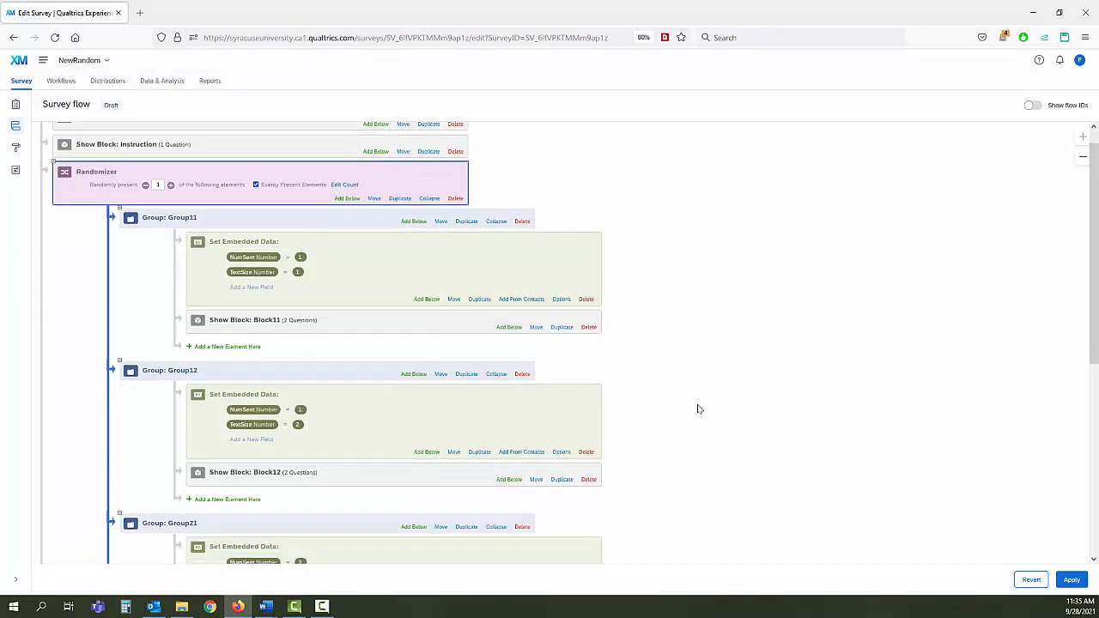
scroll(697, 409, "down", 5)
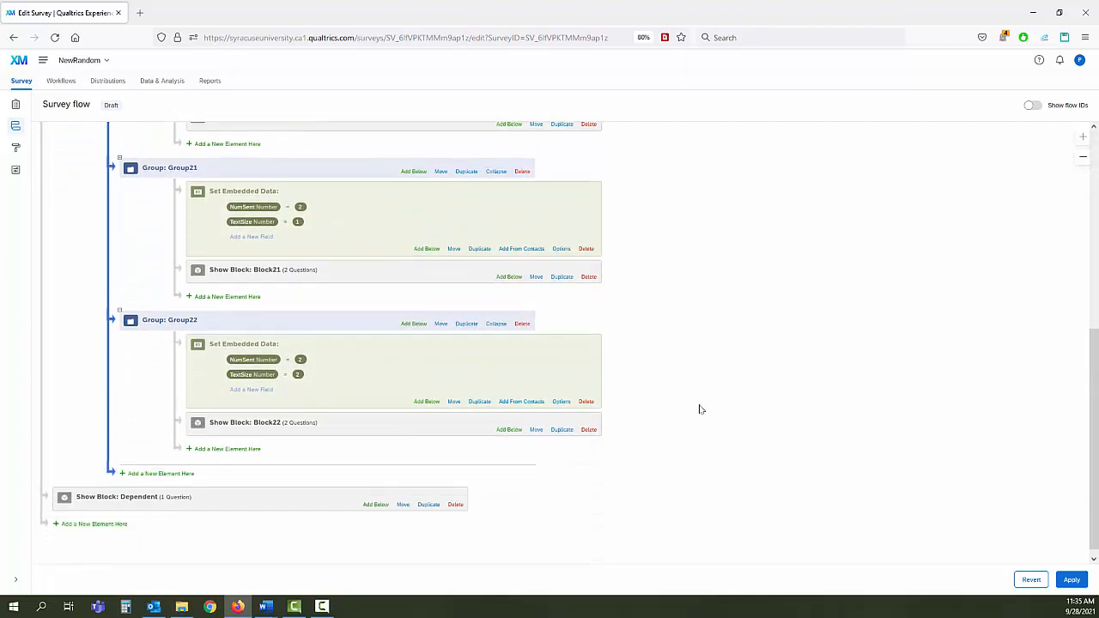
left_click(1071, 580)
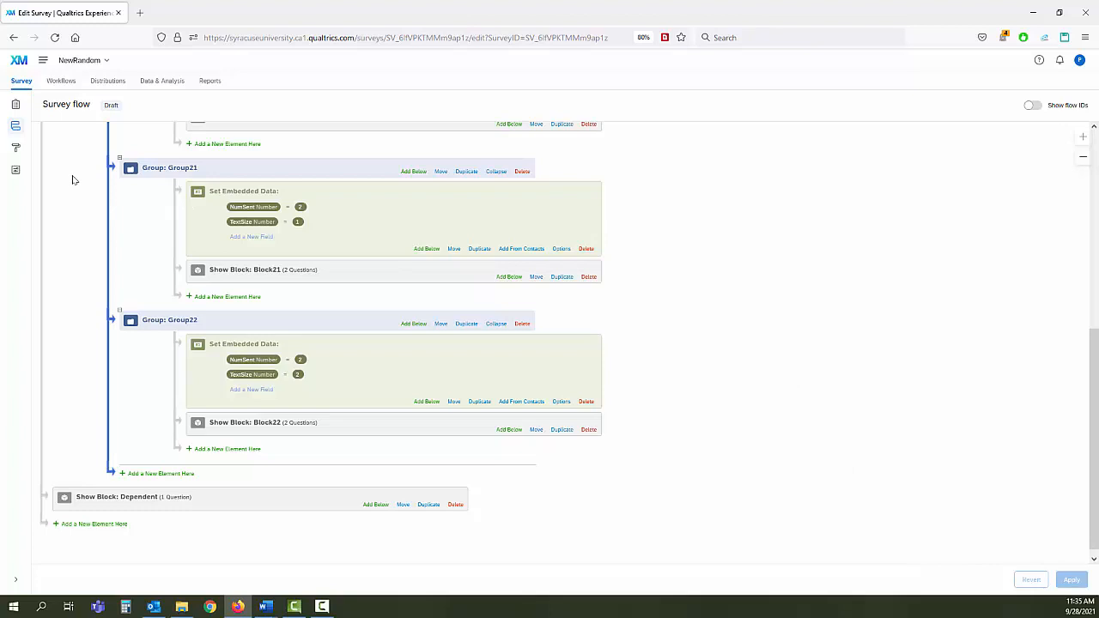
left_click(16, 105)
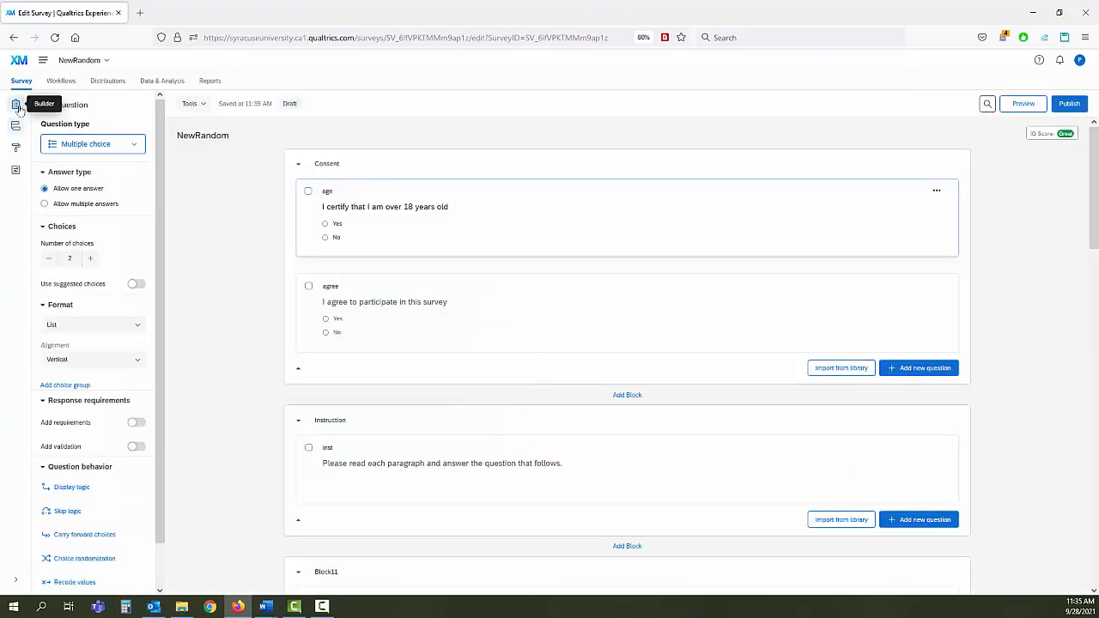
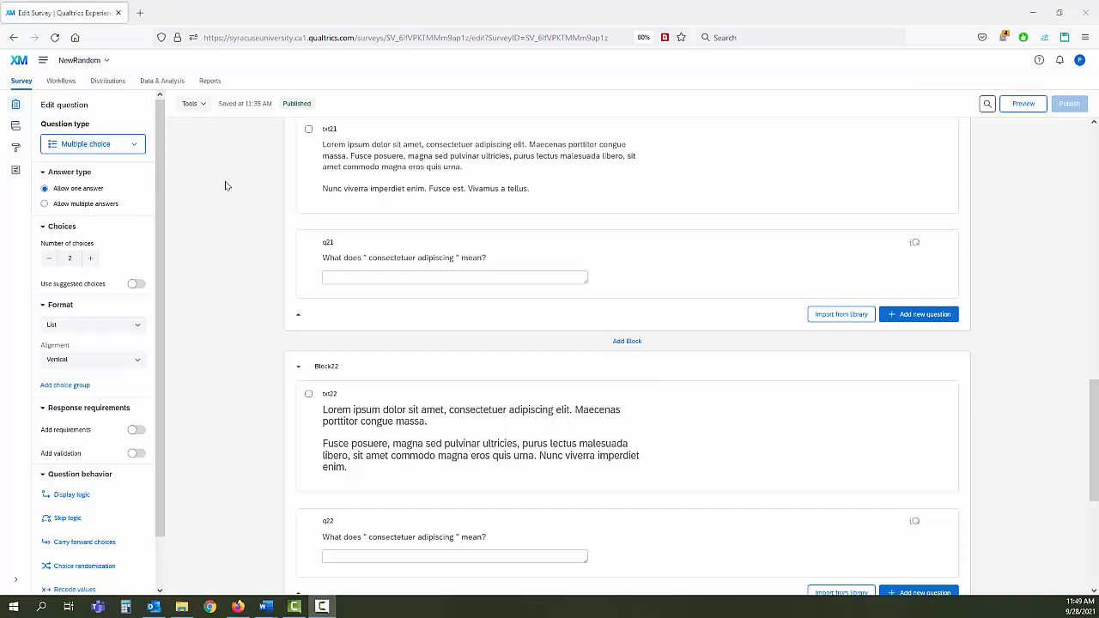
Generate 100 test responses for the survey and close the test summary
left_click(201, 105)
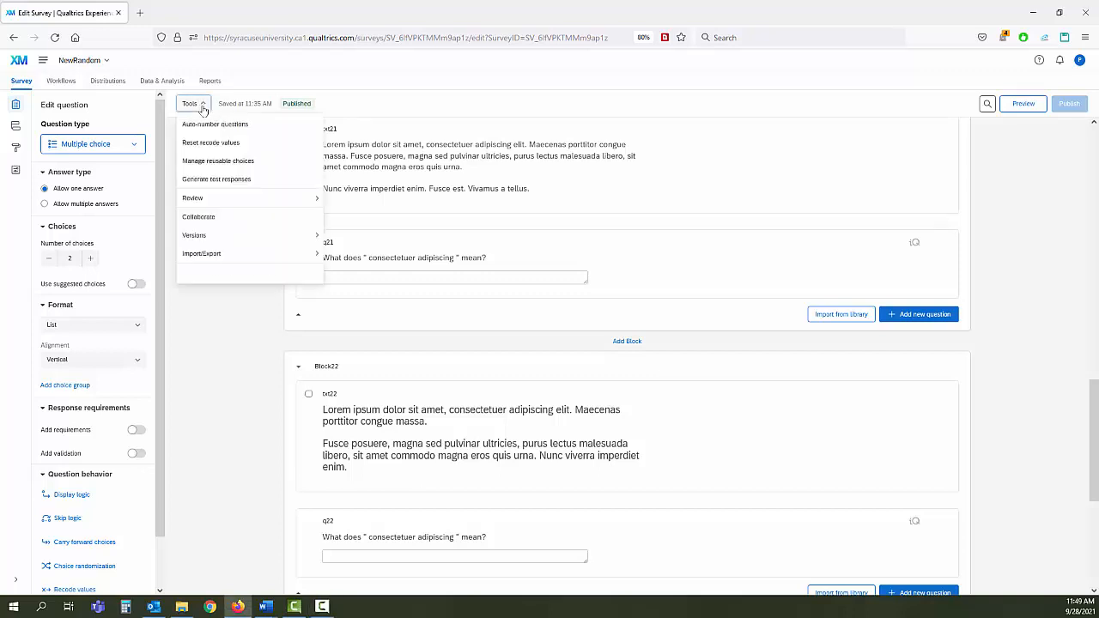
left_click(219, 180)
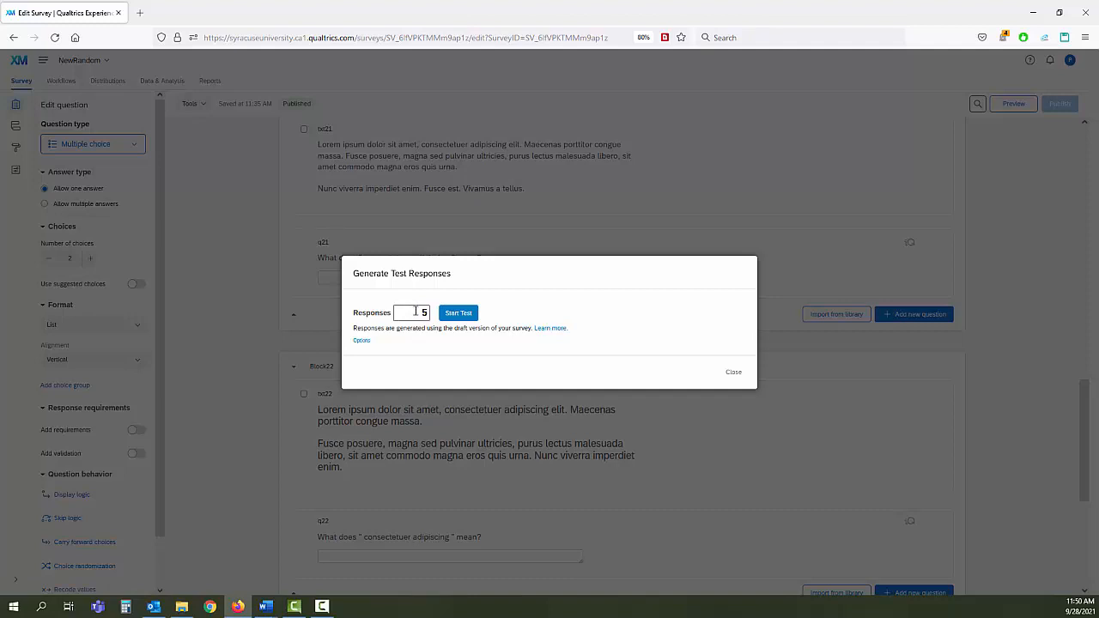
left_click_drag(417, 311, 427, 312)
type("100")
left_click(457, 315)
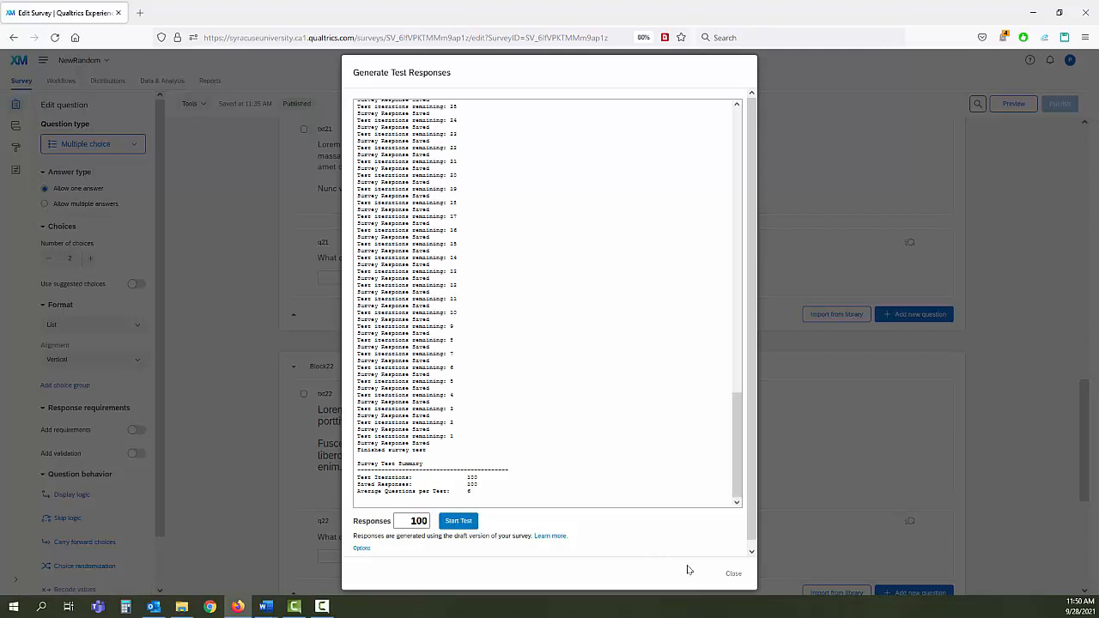
left_click(733, 574)
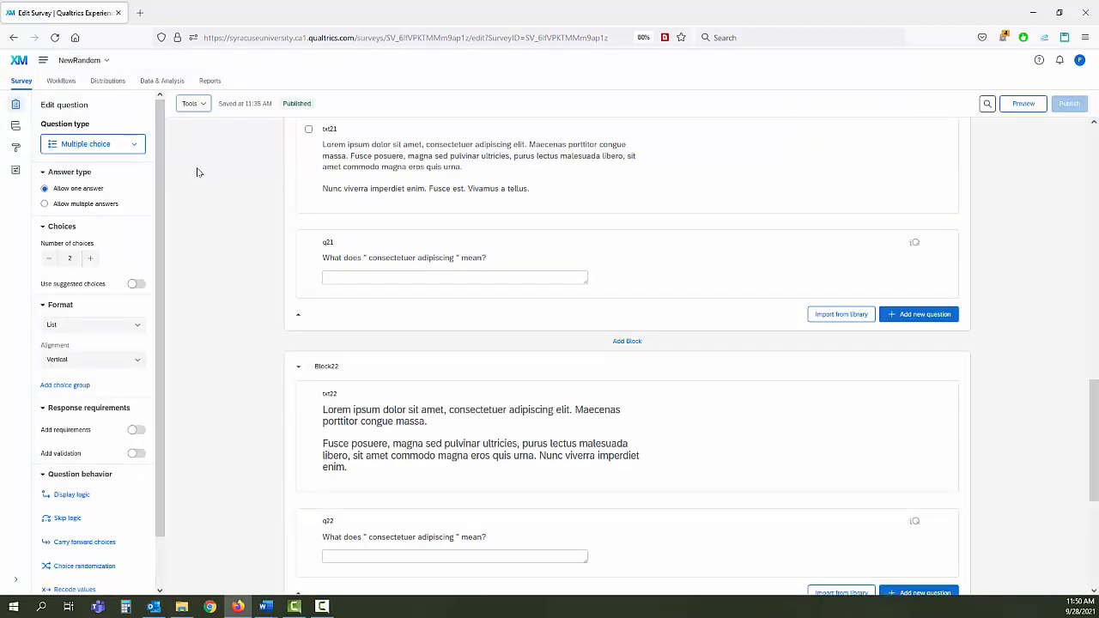
Examine the recorded test responses and the crosstab of TextSize by NumSent to check how evenly the groups are filled
left_click(172, 84)
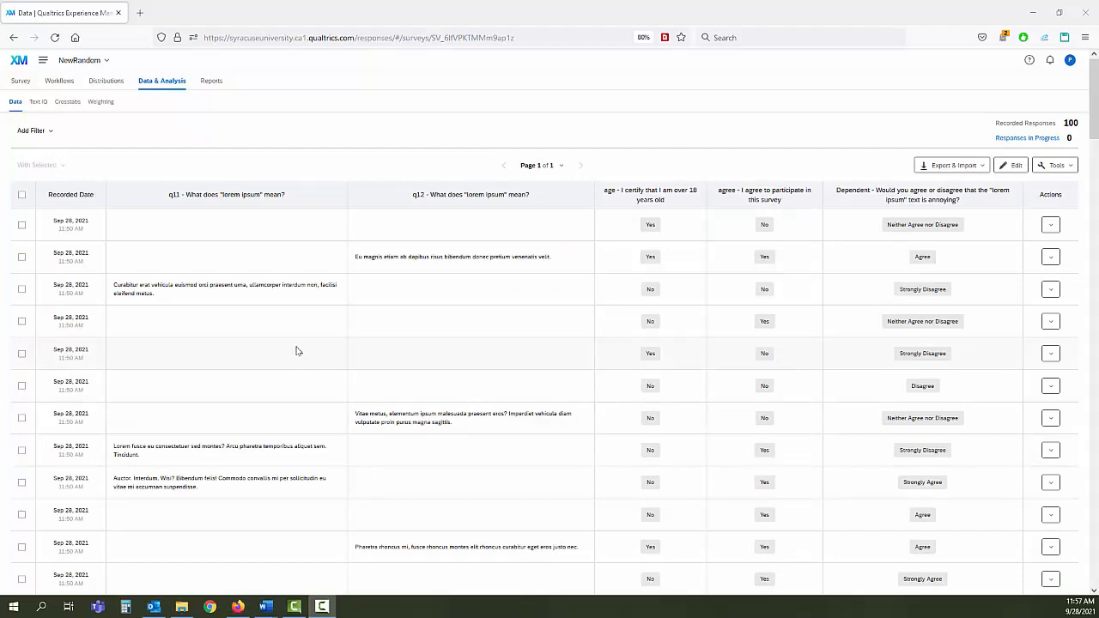
scroll(292, 347, "down", 1)
scroll(292, 348, "down", 2)
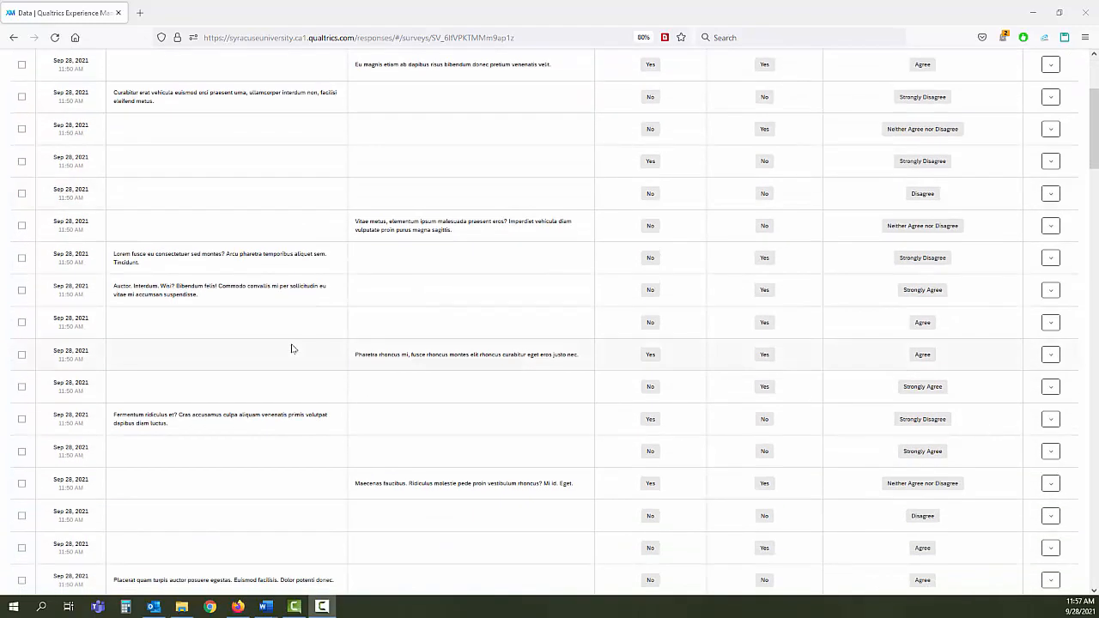
scroll(292, 347, "down", 3)
scroll(292, 347, "down", 3)
scroll(292, 348, "up", 6)
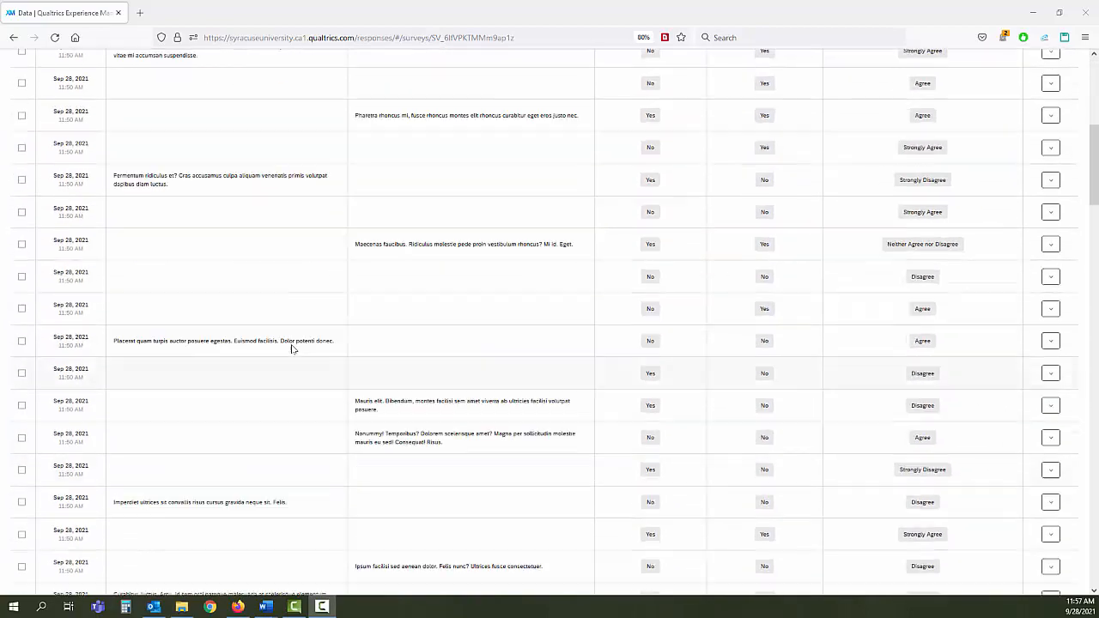
scroll(295, 347, "up", 2)
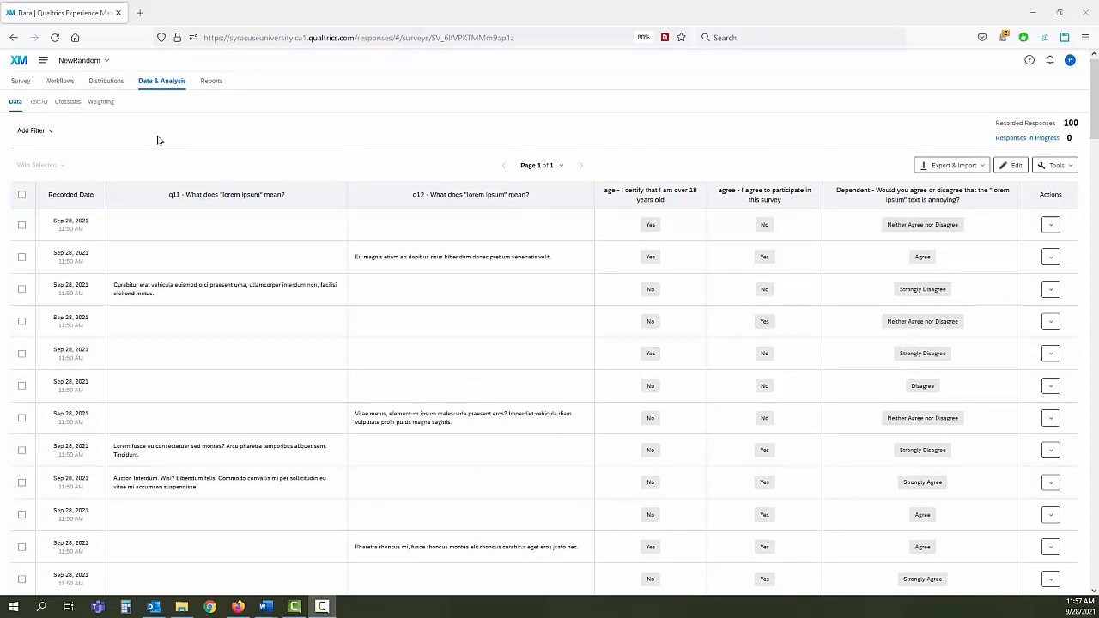
left_click(66, 111)
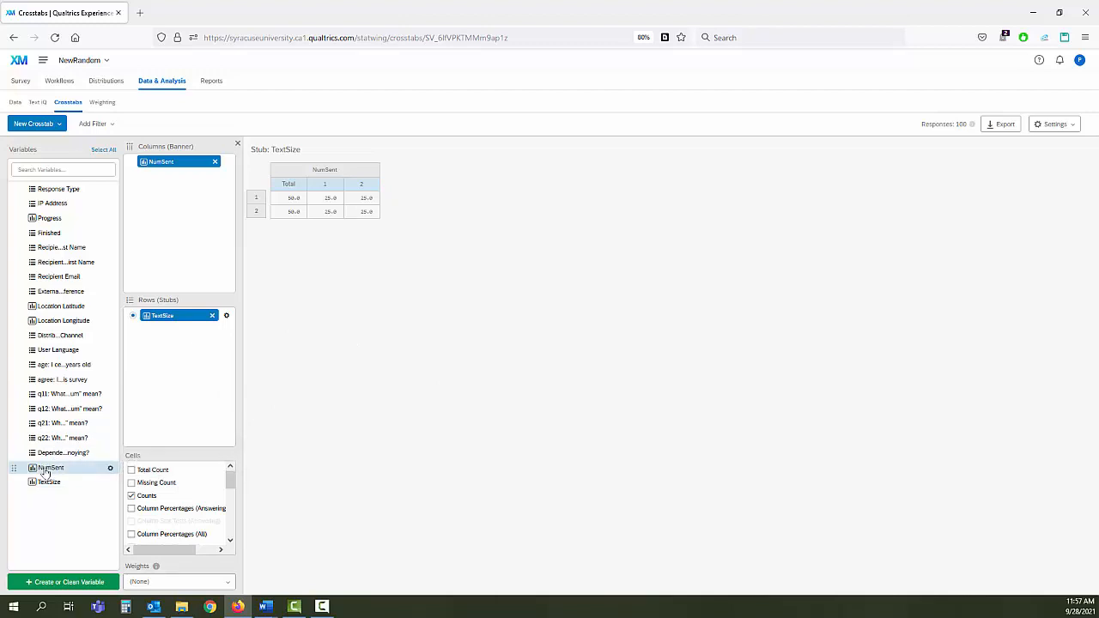
mouse_move(47, 472)
left_mouse_down()
mouse_move(59, 430)
mouse_move(151, 343)
mouse_move(152, 260)
mouse_move(192, 228)
mouse_move(172, 333)
mouse_move(62, 487)
mouse_move(68, 473)
left_mouse_up()
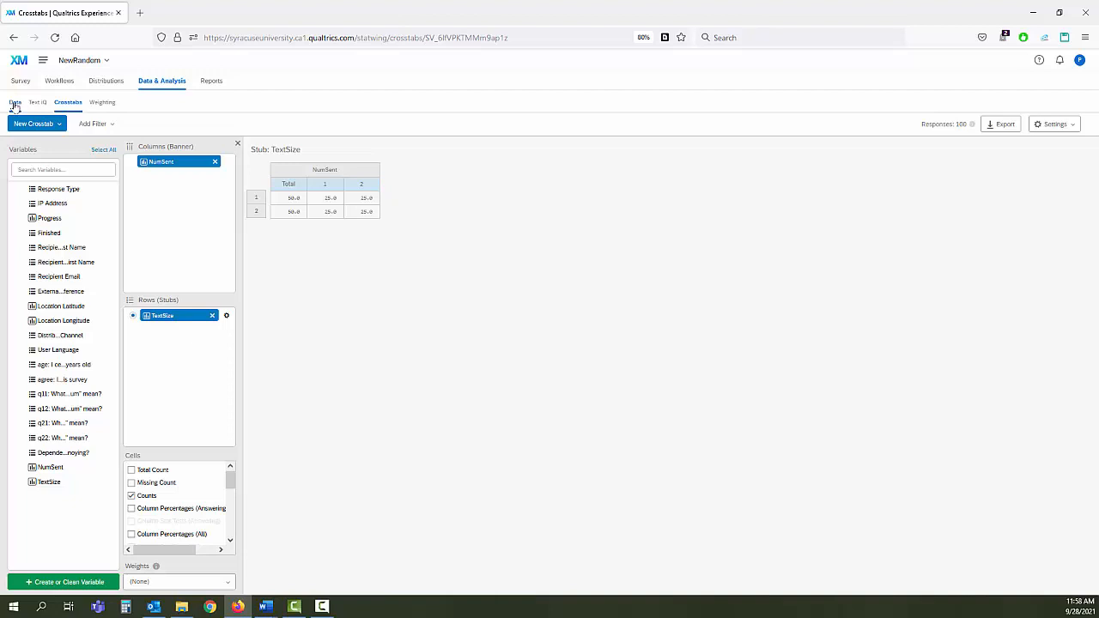
Delete all recorded responses from the survey data, decrementing all quotas for the deleted responses, and hide the progress dialog
left_click(15, 103)
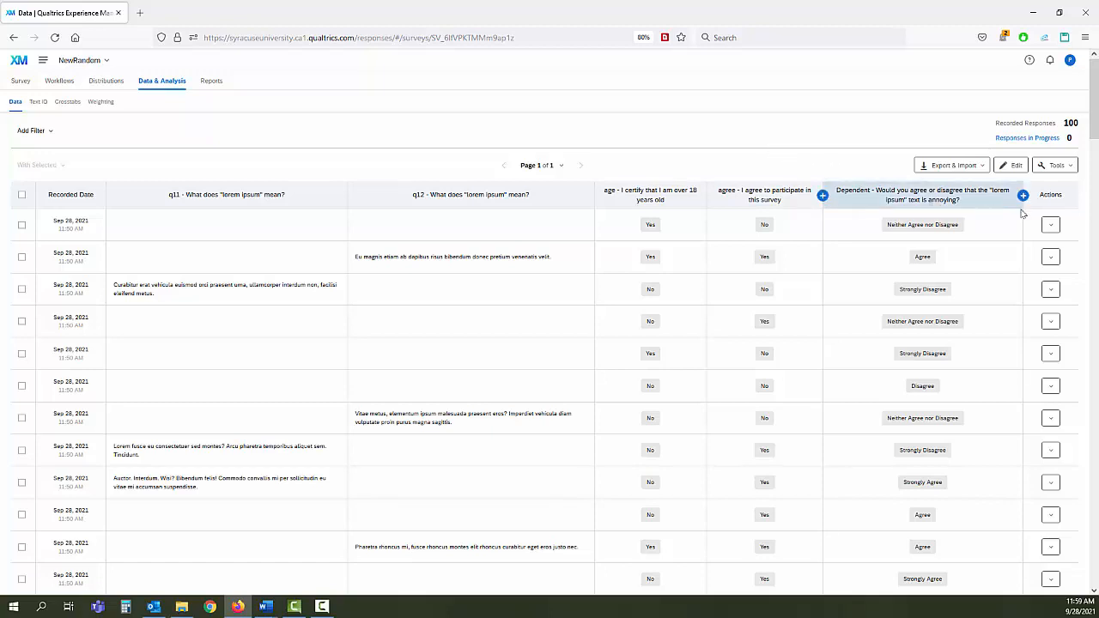
left_click(1062, 167)
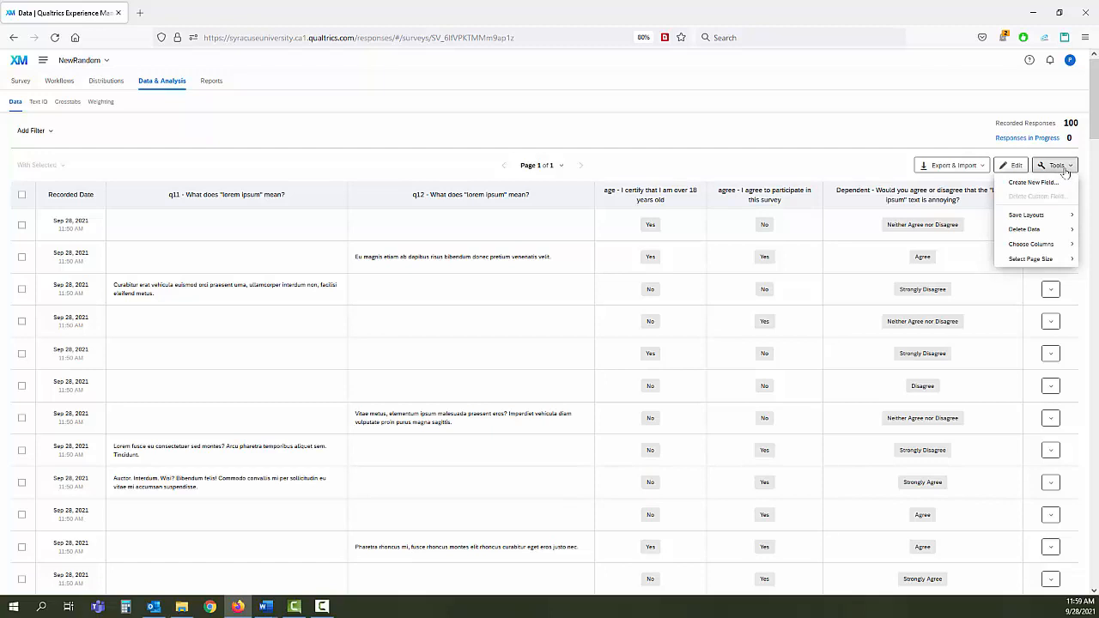
mouse_move(1032, 233)
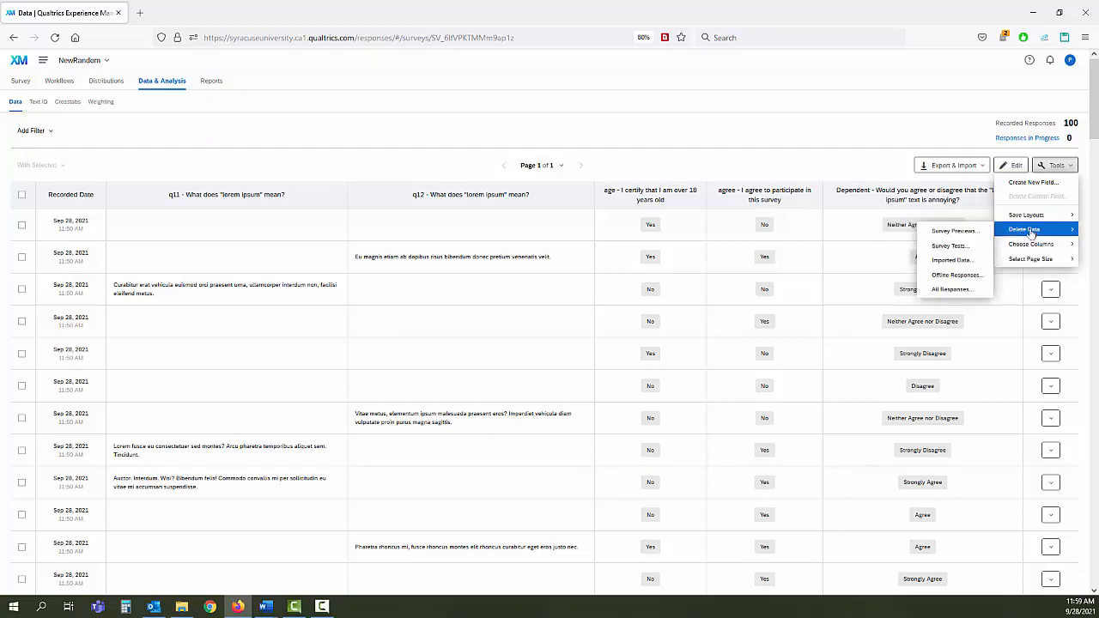
left_click(947, 290)
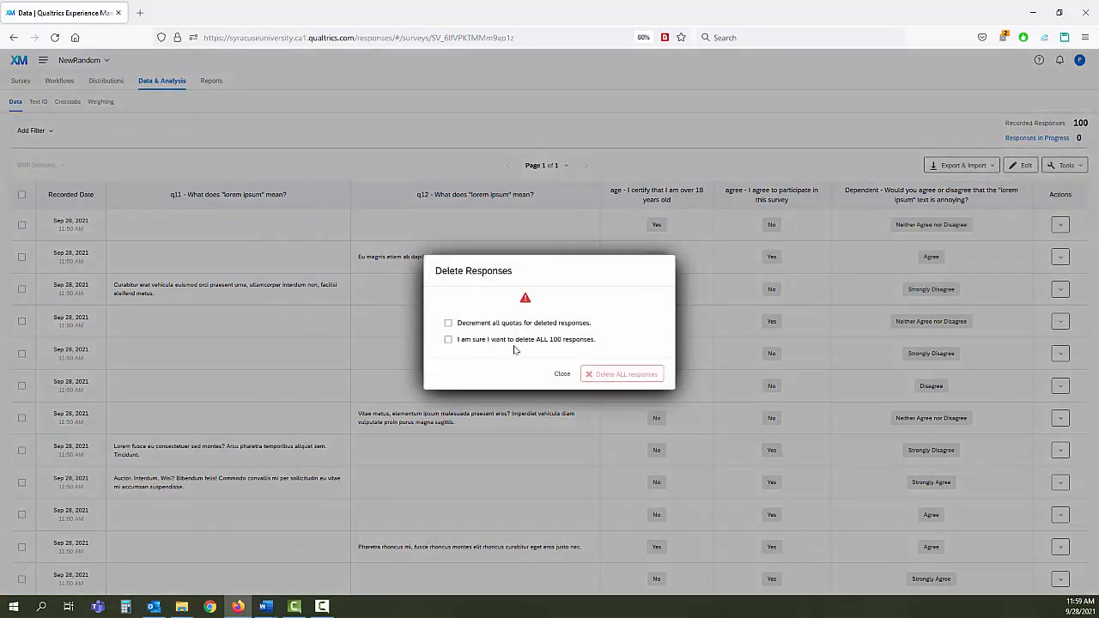
left_click(448, 324)
left_click(447, 340)
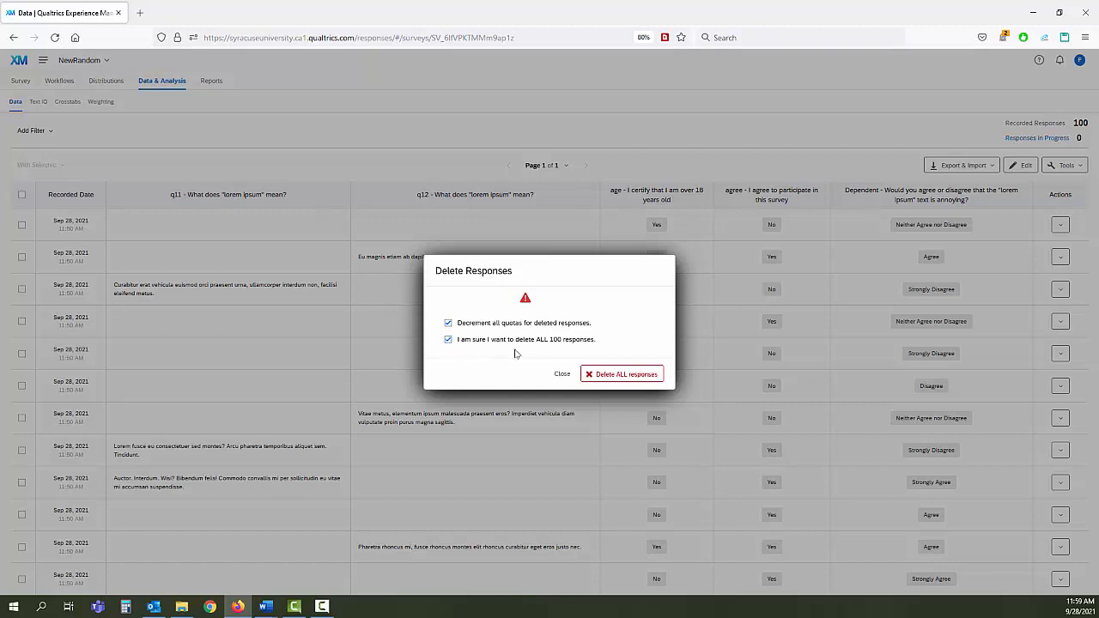
left_click(631, 376)
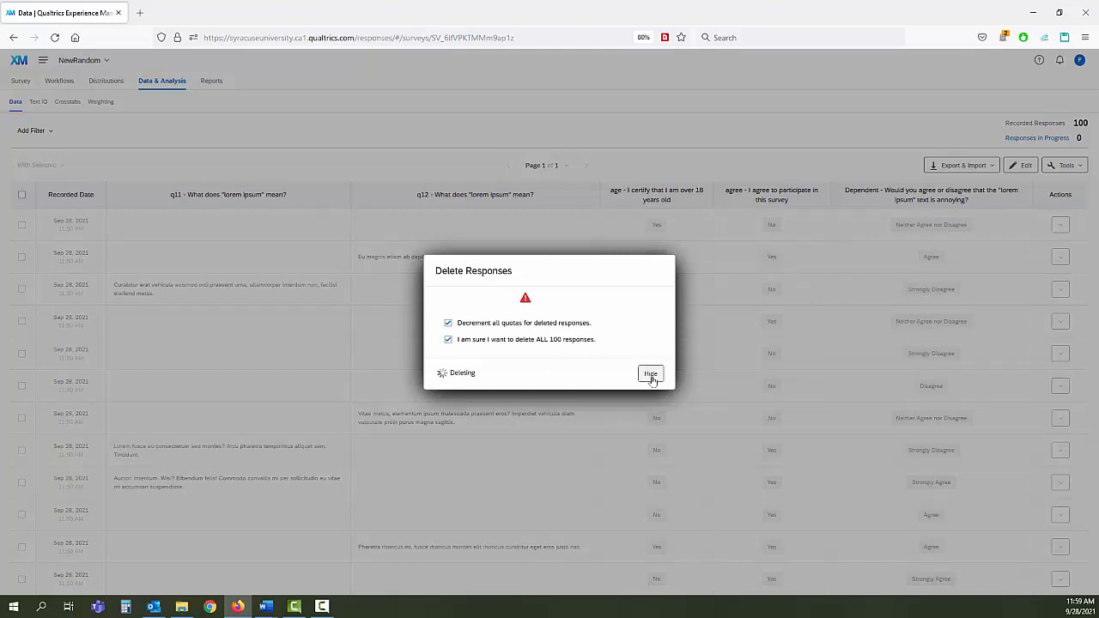
left_click(651, 375)
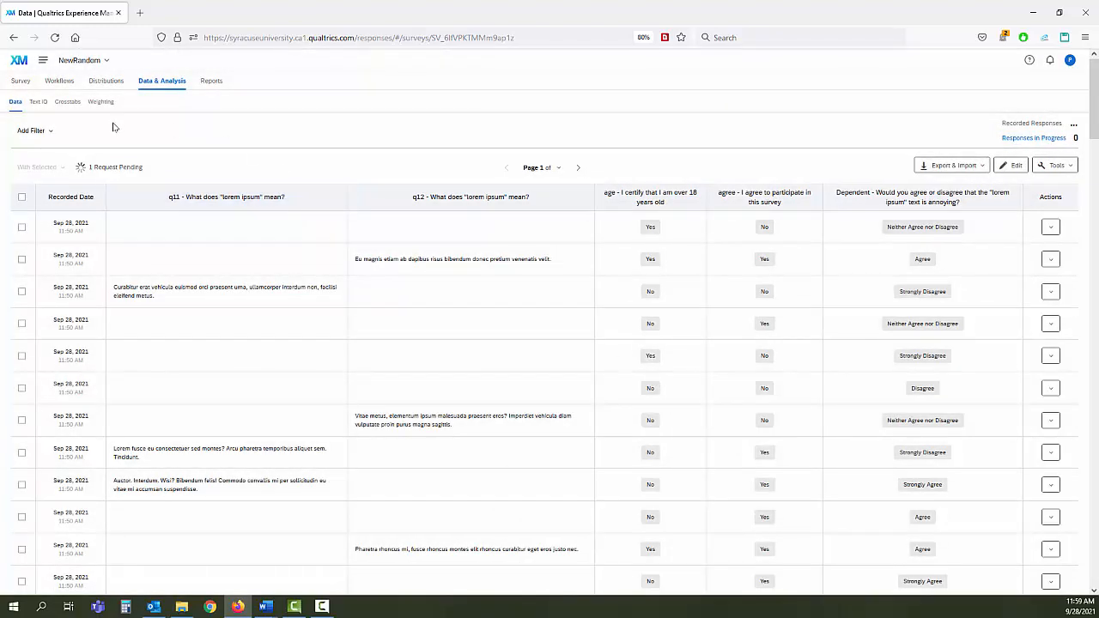
Reset all element counts of the main randomizer in the NewRandom survey flow and save them
left_click(15, 83)
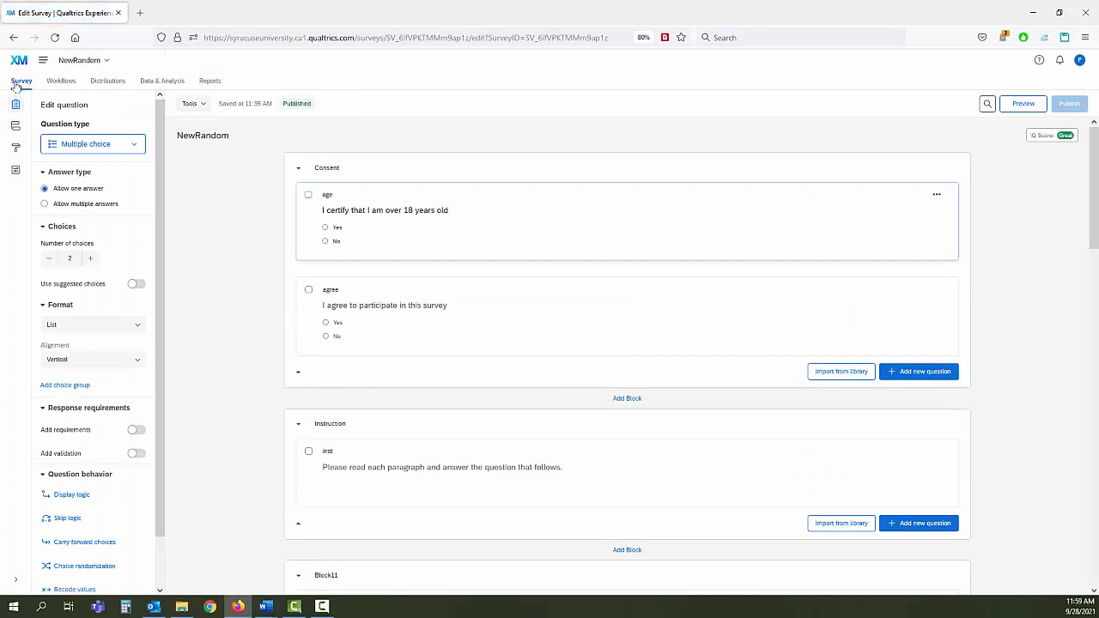
left_click(14, 128)
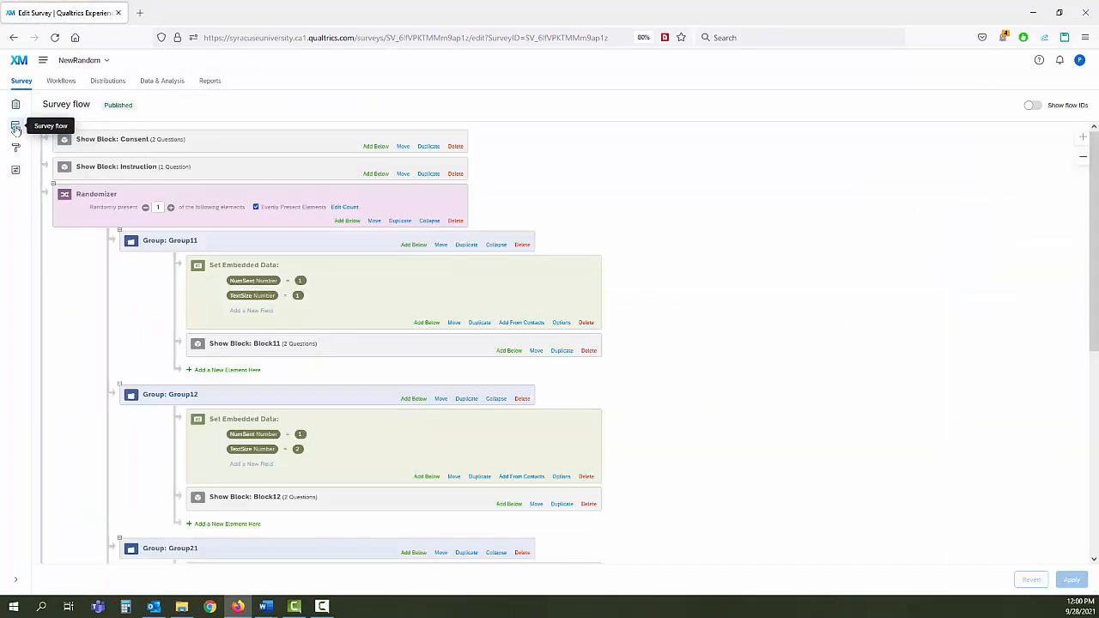
left_click(344, 209)
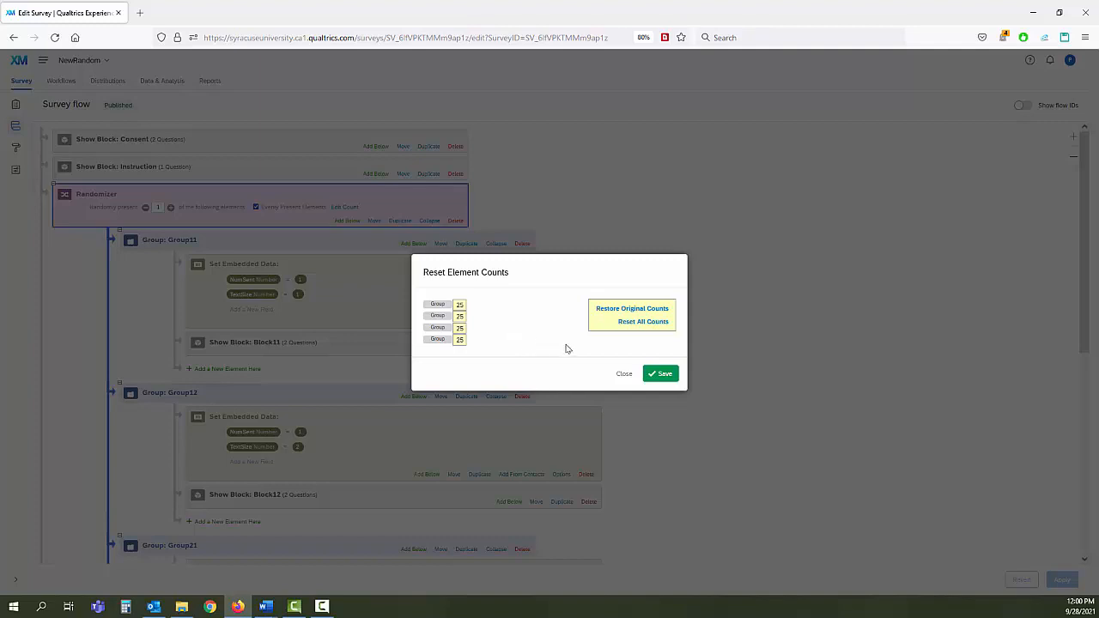
left_click(643, 327)
left_click(663, 376)
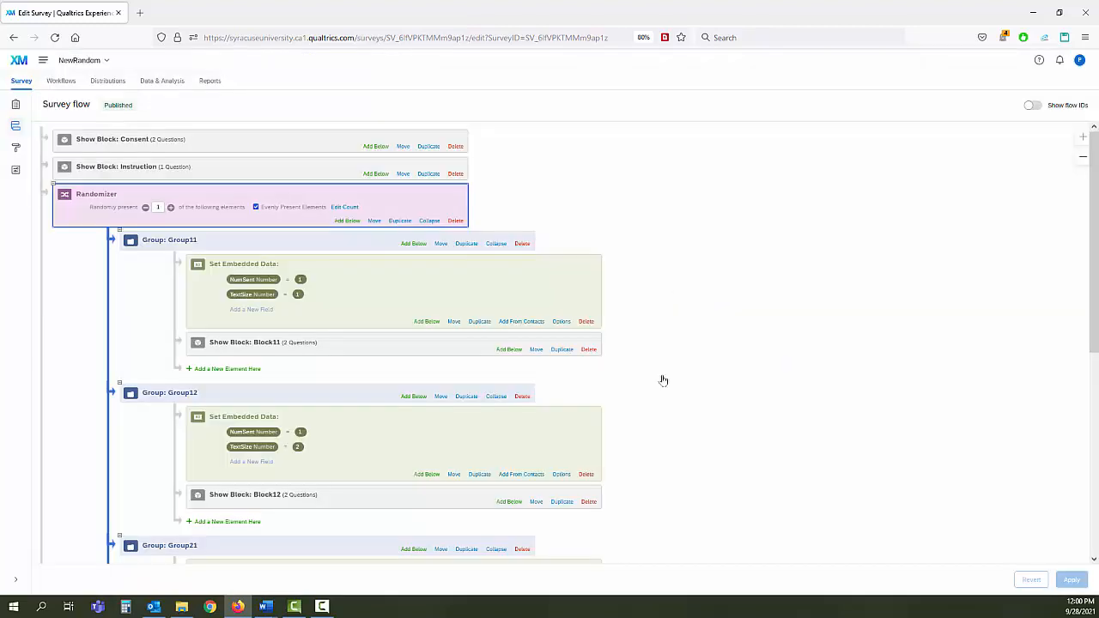
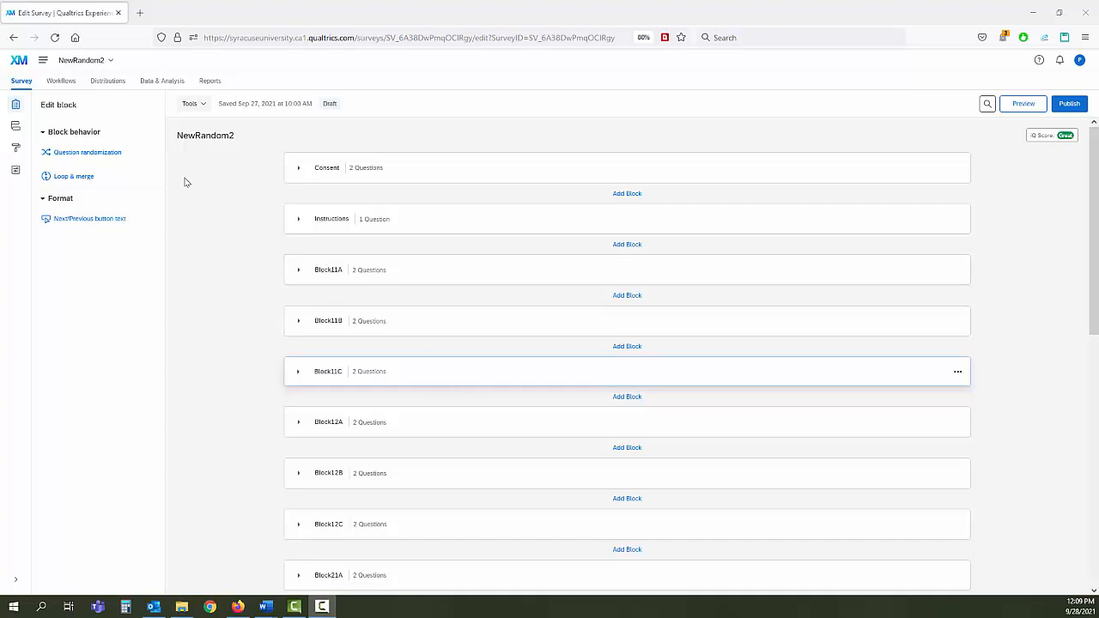
Examine the NewRandom2 survey flow, checking how each group combines embedded data with a nested randomizer of three blocks
left_click(17, 127)
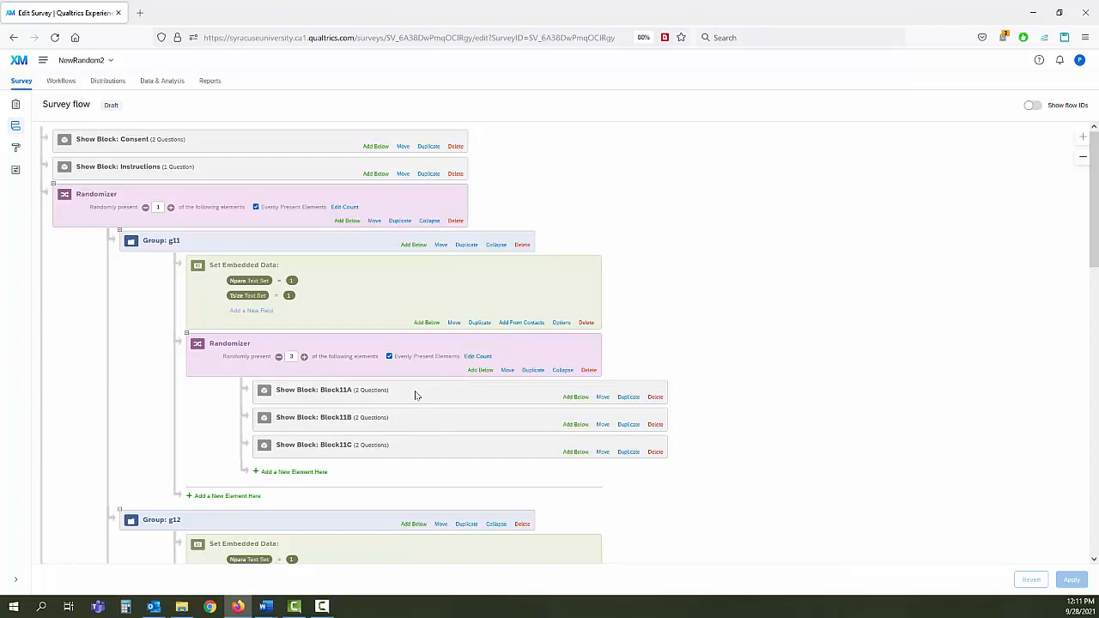
scroll(444, 407, "down", 1)
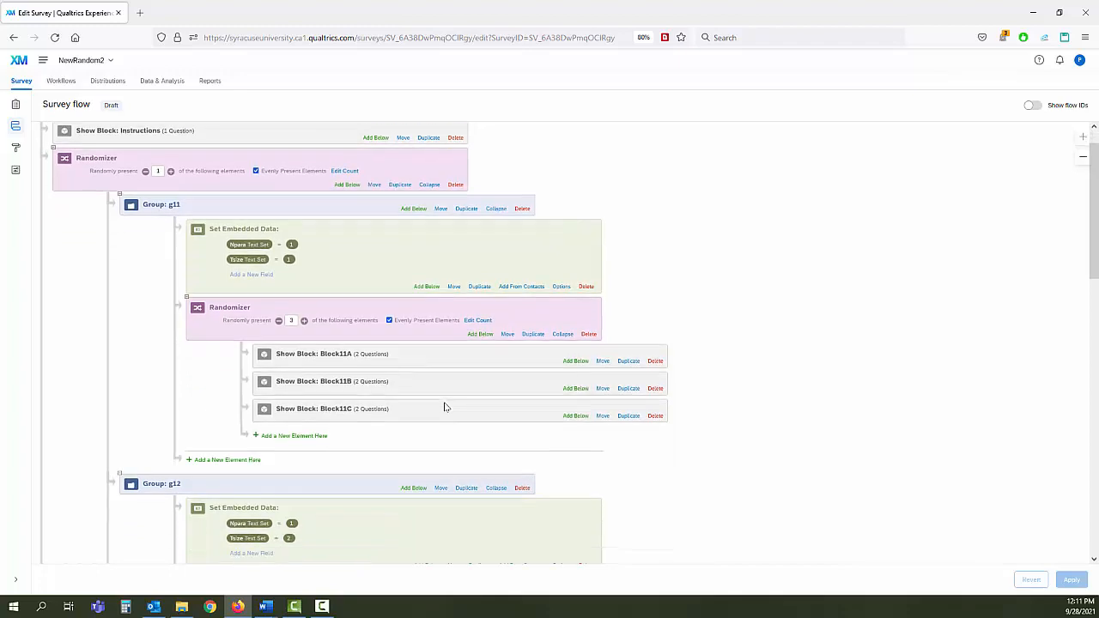
scroll(444, 407, "down", 3)
scroll(387, 407, "down", 2)
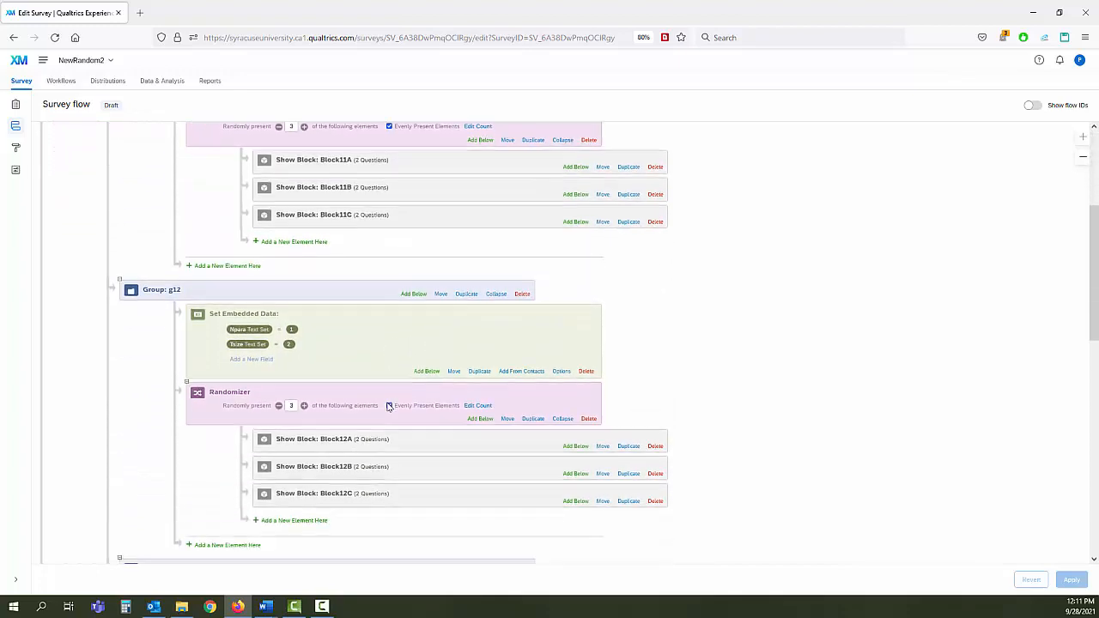
scroll(388, 407, "down", 4)
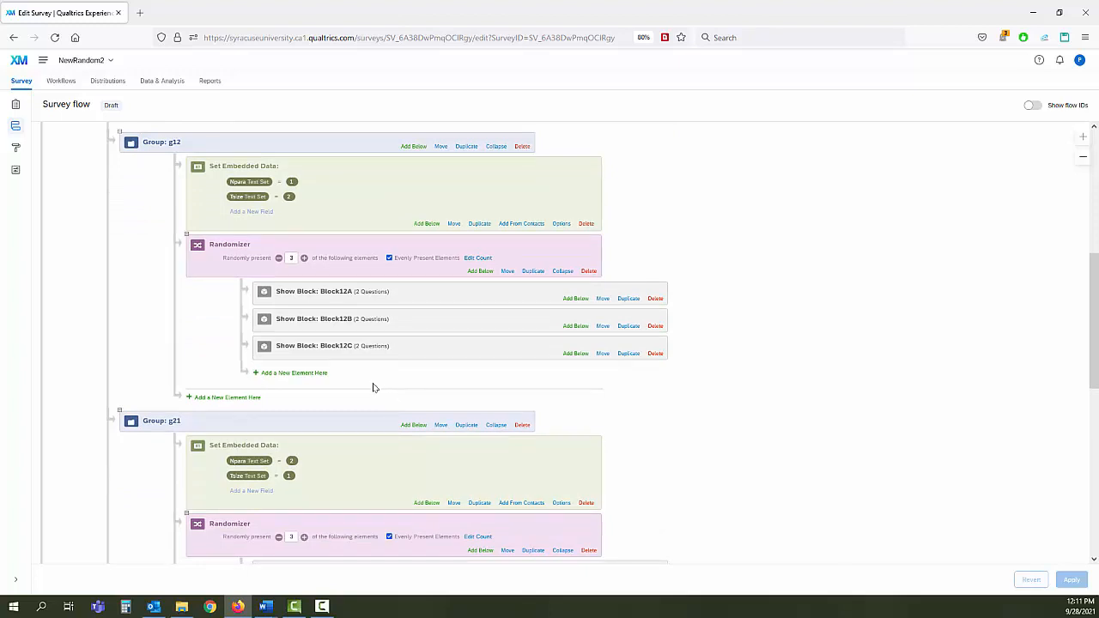
scroll(244, 444, "up", 8)
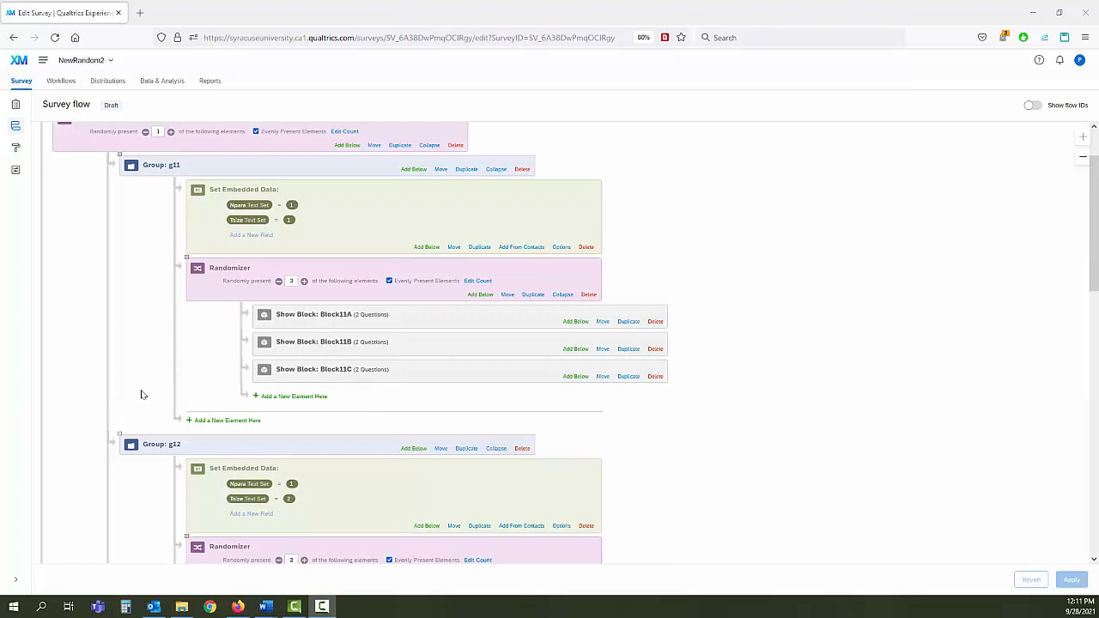
scroll(132, 366, "down", 1)
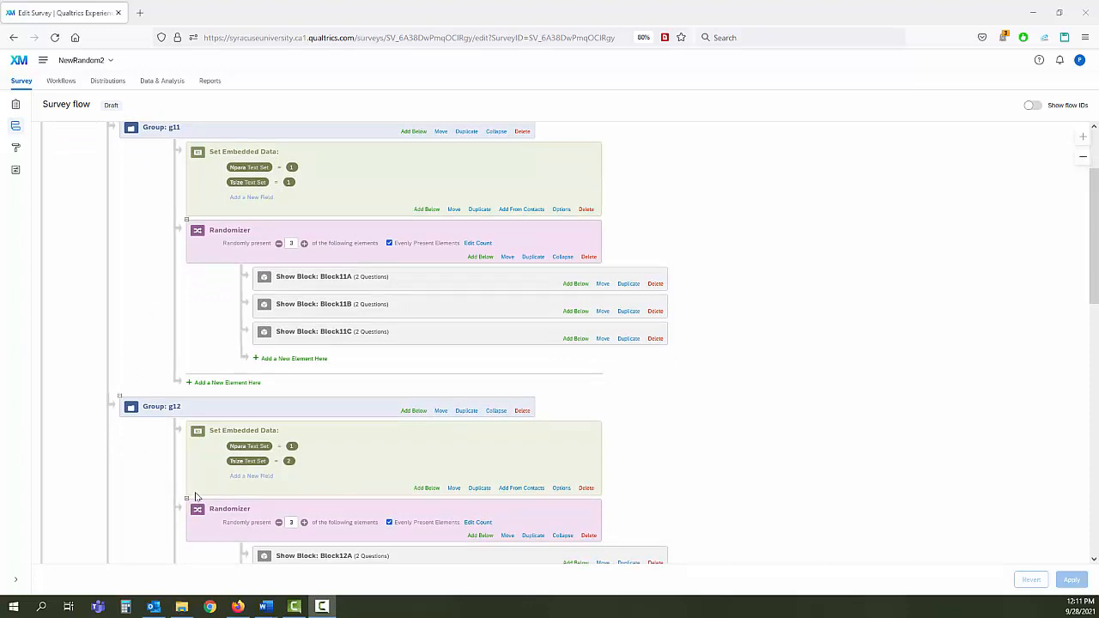
scroll(140, 533, "down", 4)
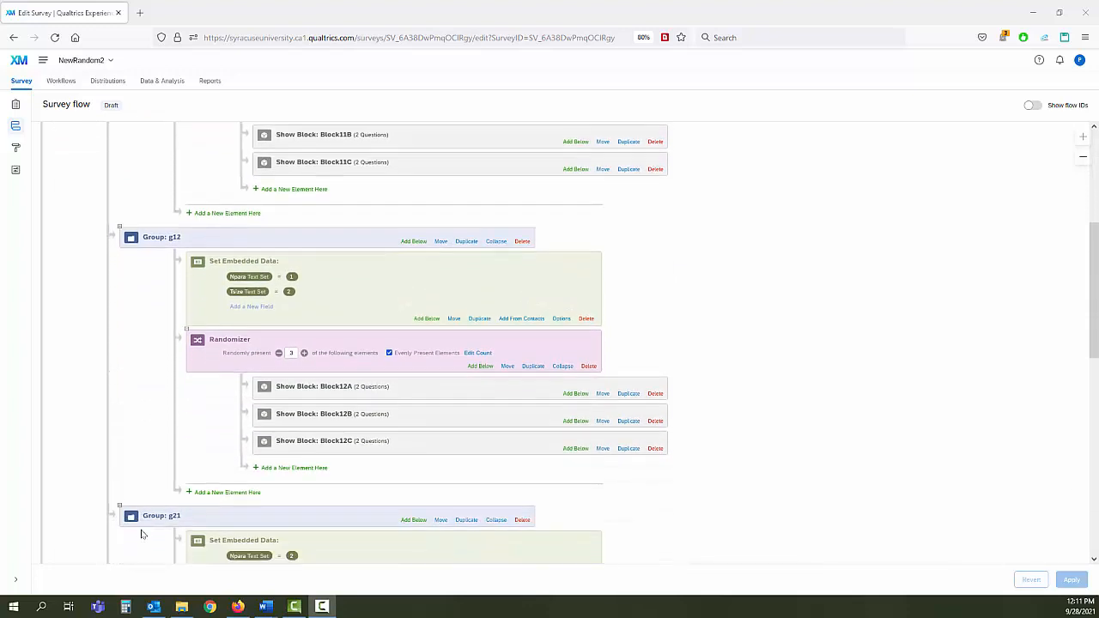
scroll(142, 534, "down", 4)
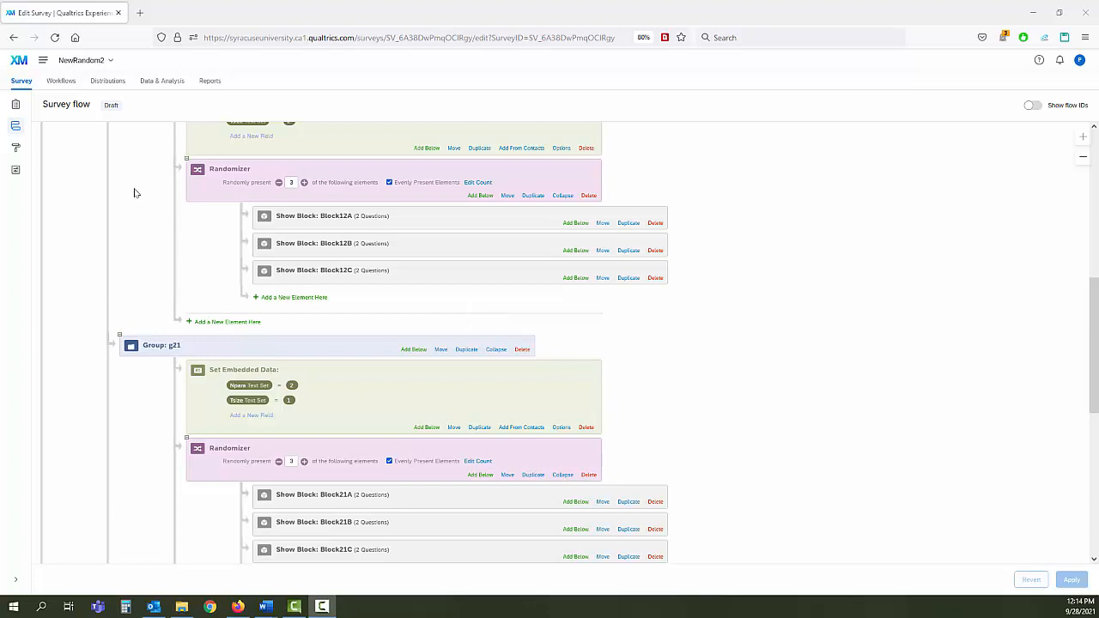
Check the element counts of the Block12A–Block12C randomizer and the survey's recorded responses
left_click(478, 183)
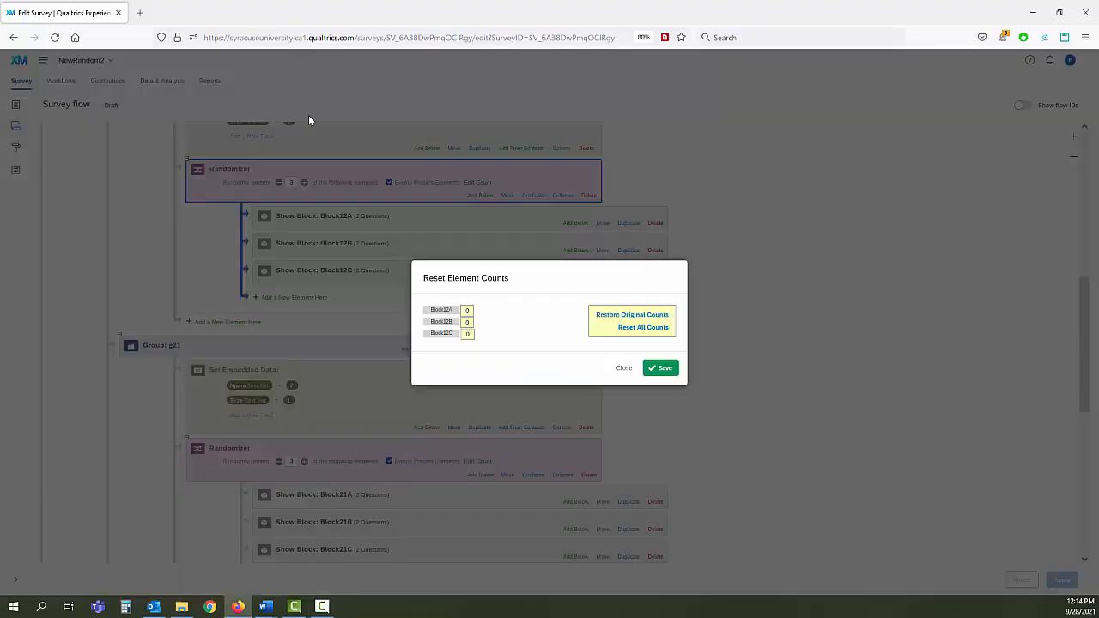
left_click(624, 368)
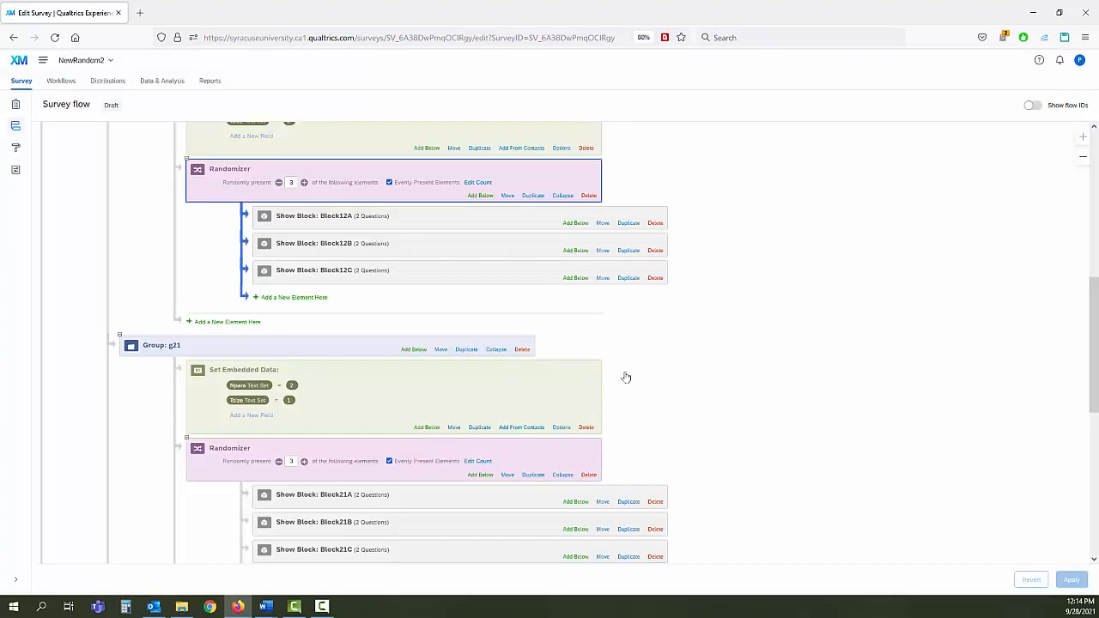
left_click(159, 84)
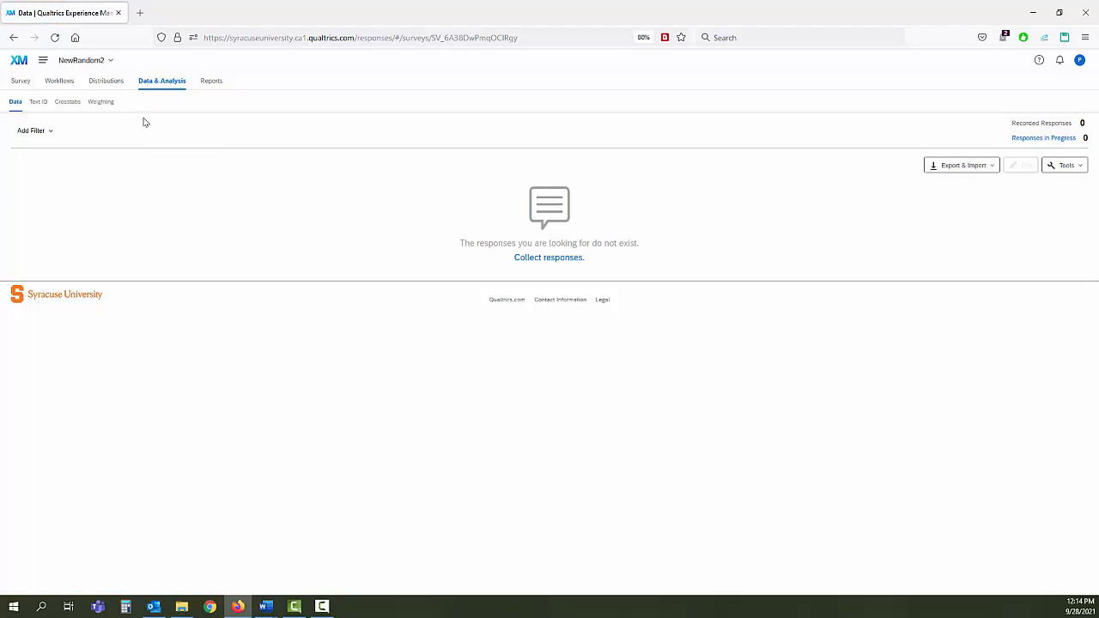
Generate 400 test responses for the NewRandom2 survey
left_click(12, 80)
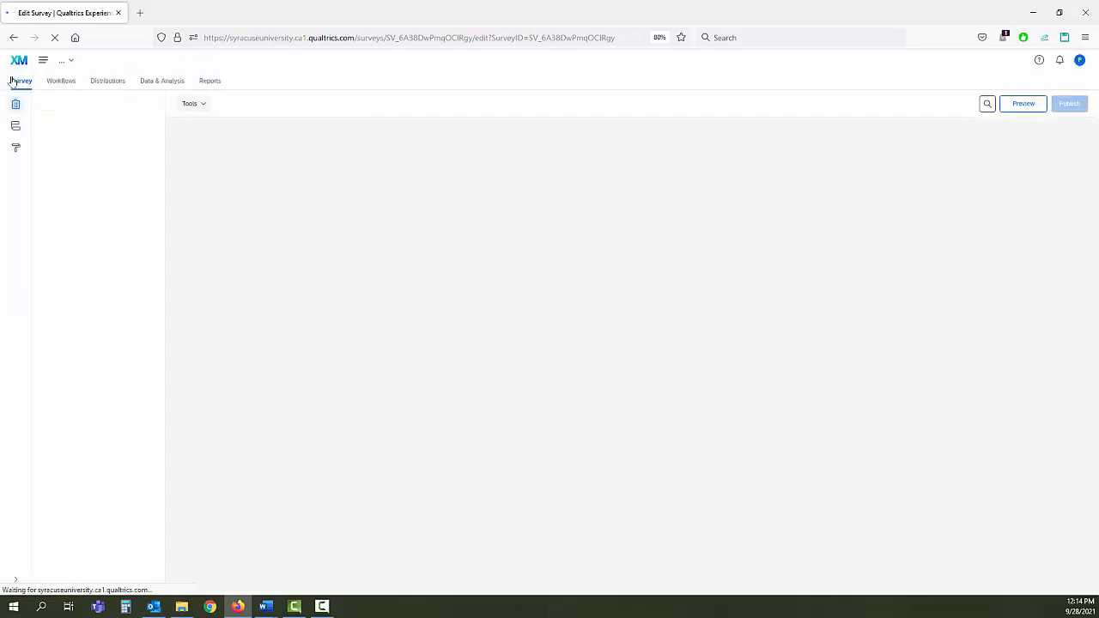
left_click(203, 104)
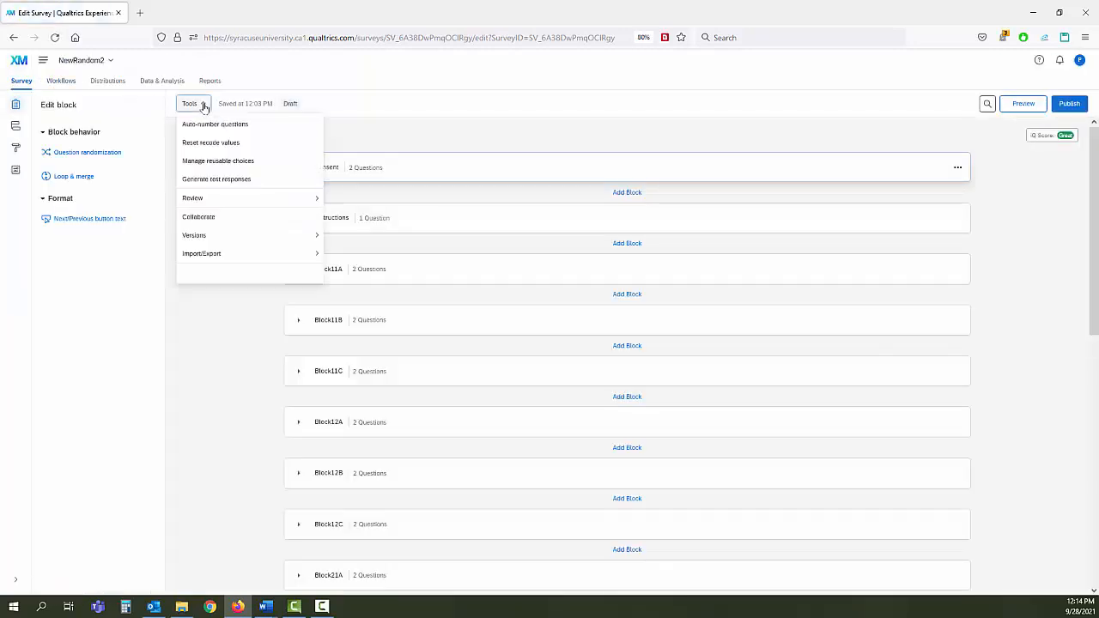
left_click(225, 178)
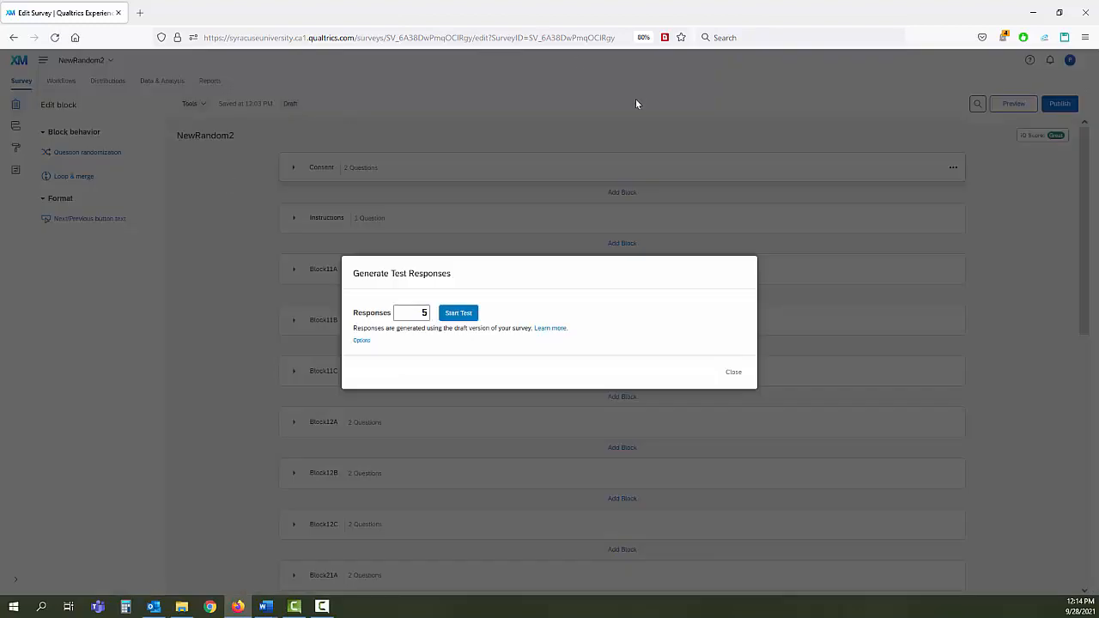
double_click(421, 311)
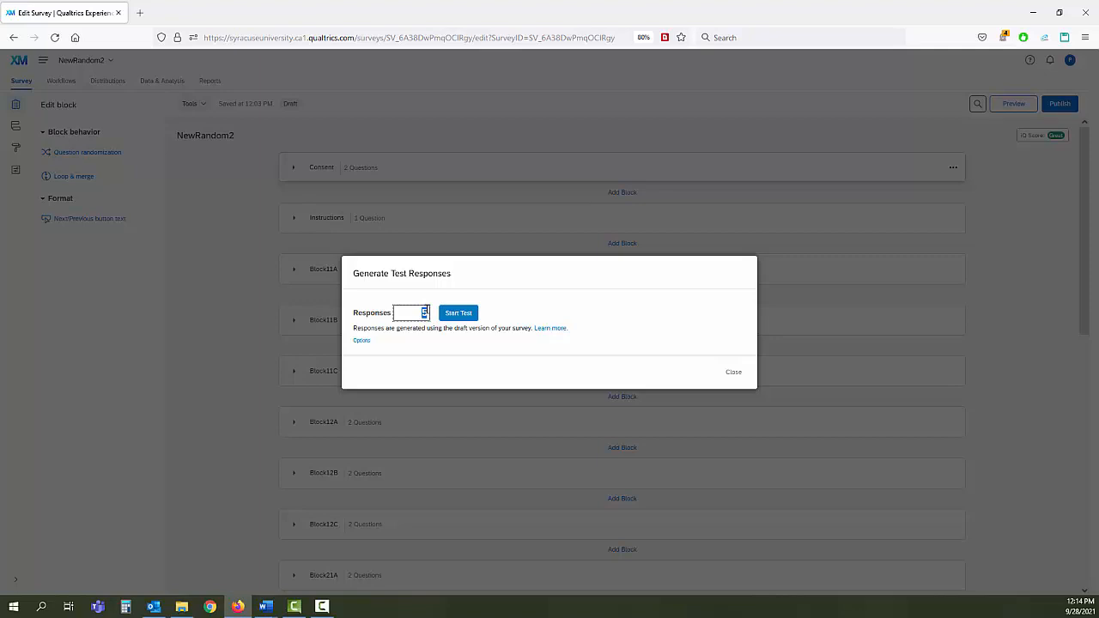
type("400")
left_click(456, 314)
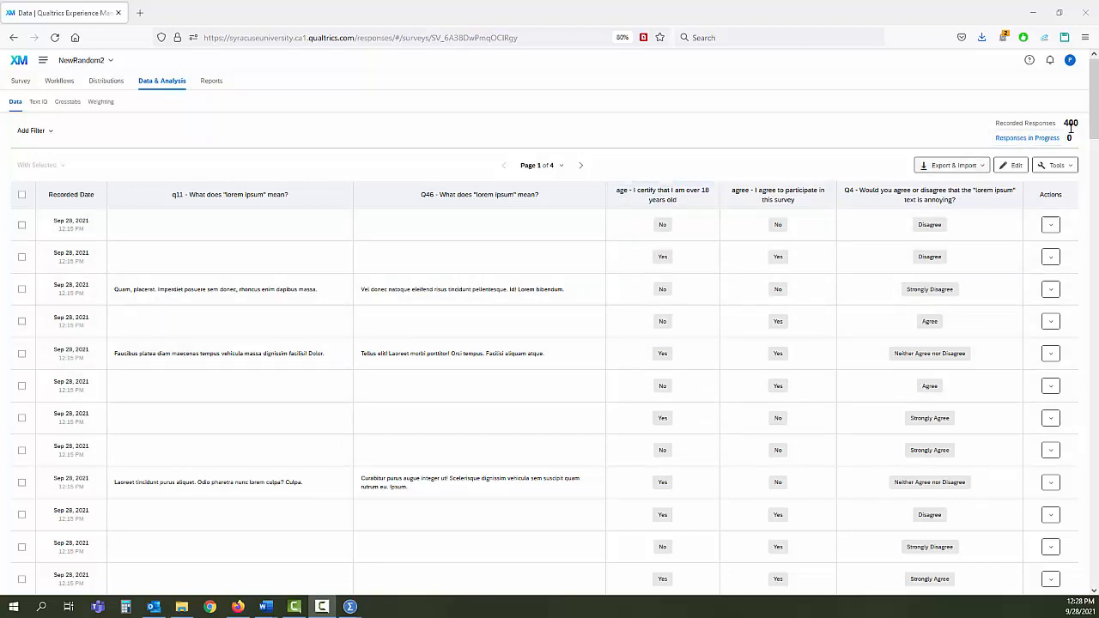
Examine the crosstab of Tsize by Npara for the group distribution and return to the response data
left_click(68, 104)
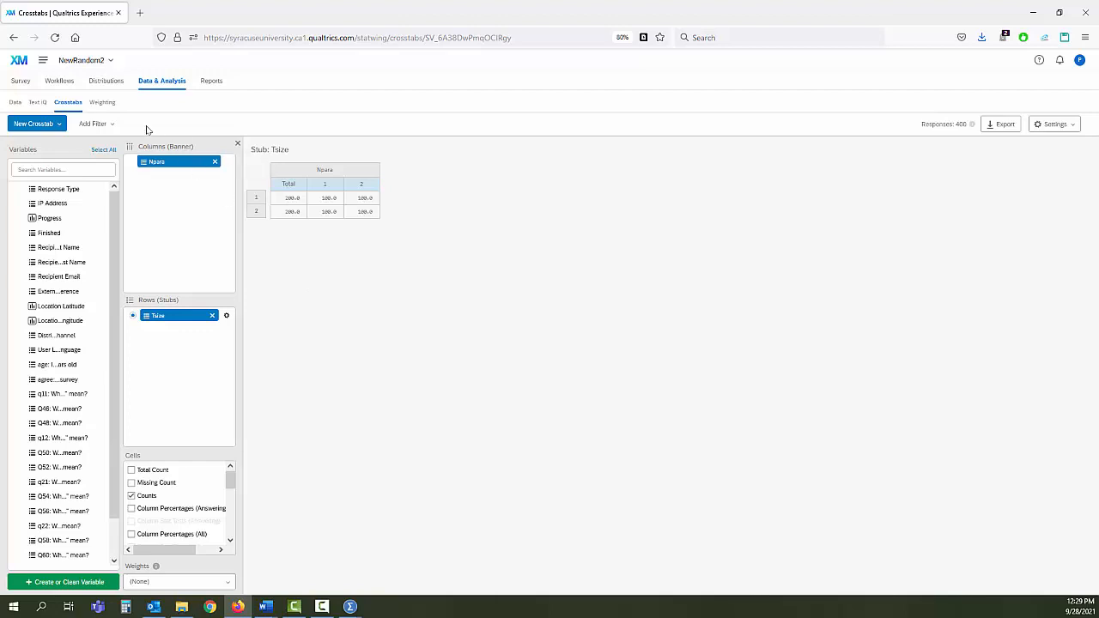
left_click(15, 104)
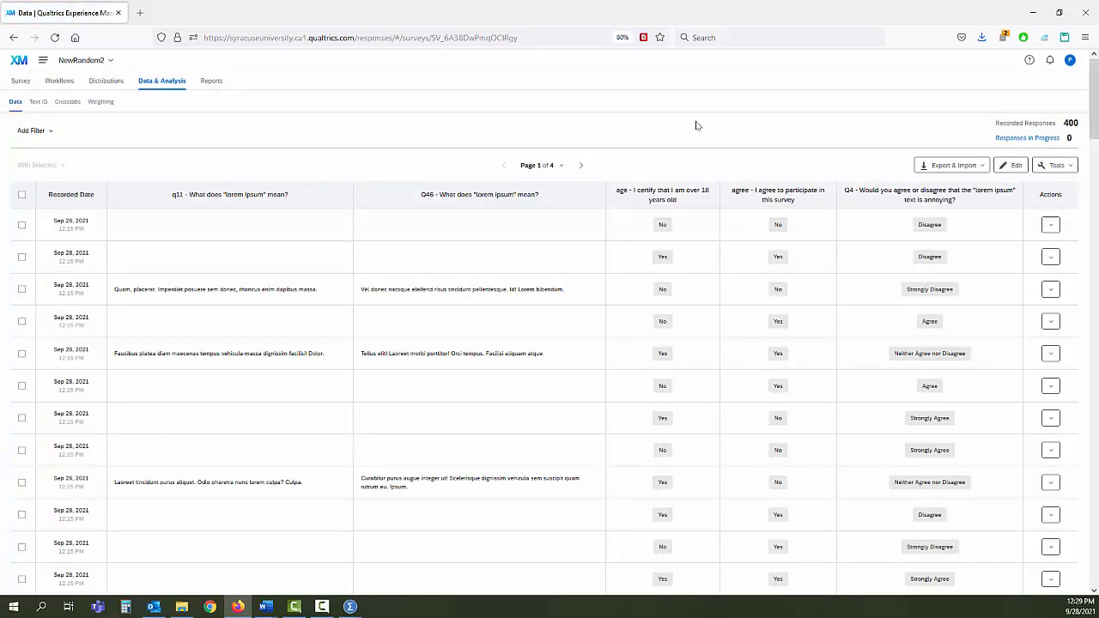
Set up an SPSS data export with viewing order data for randomized surveys, and close it without downloading
left_click(974, 168)
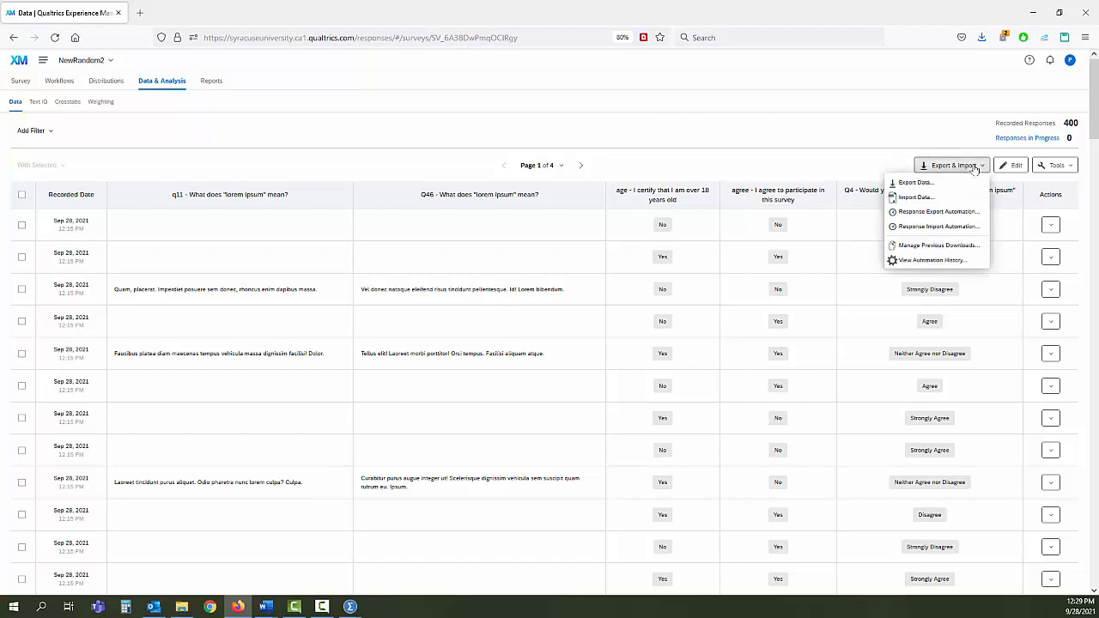
left_click(916, 183)
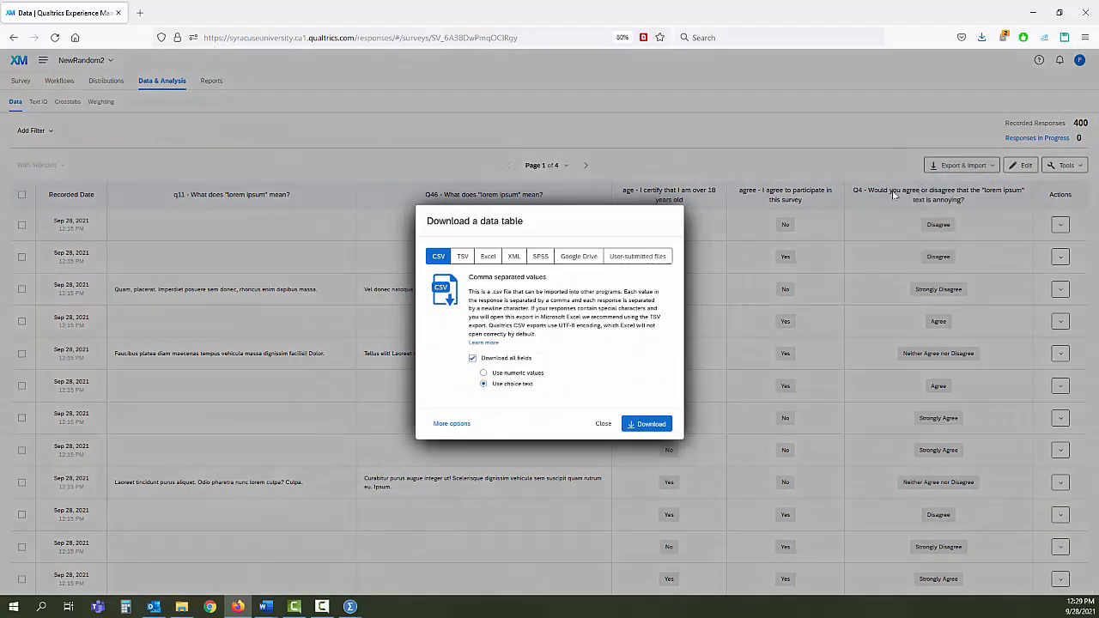
left_click(540, 258)
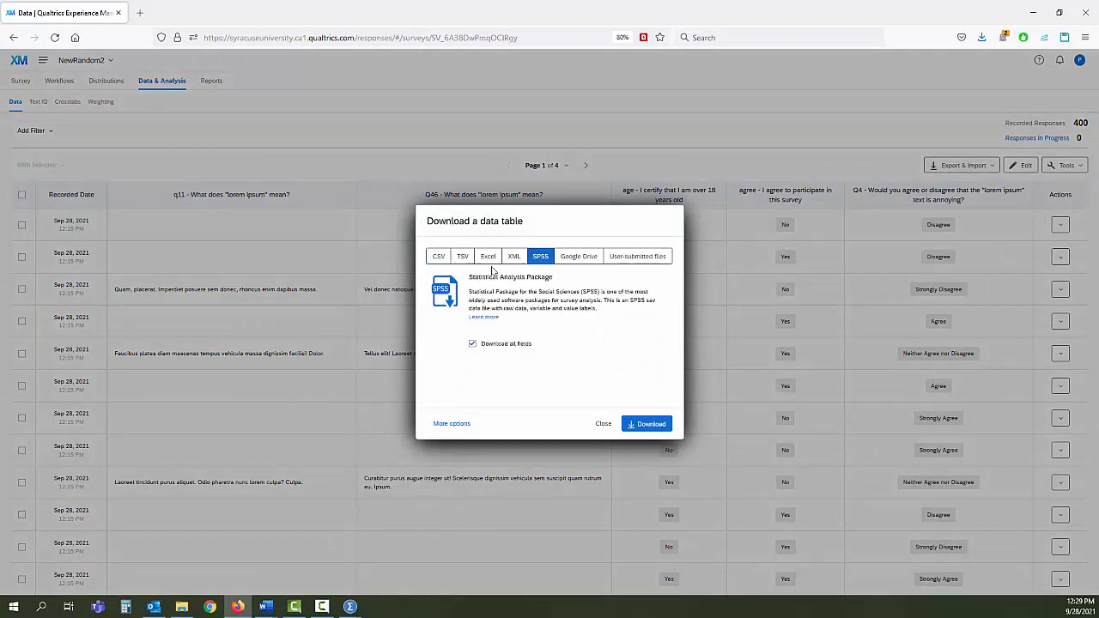
left_click(444, 427)
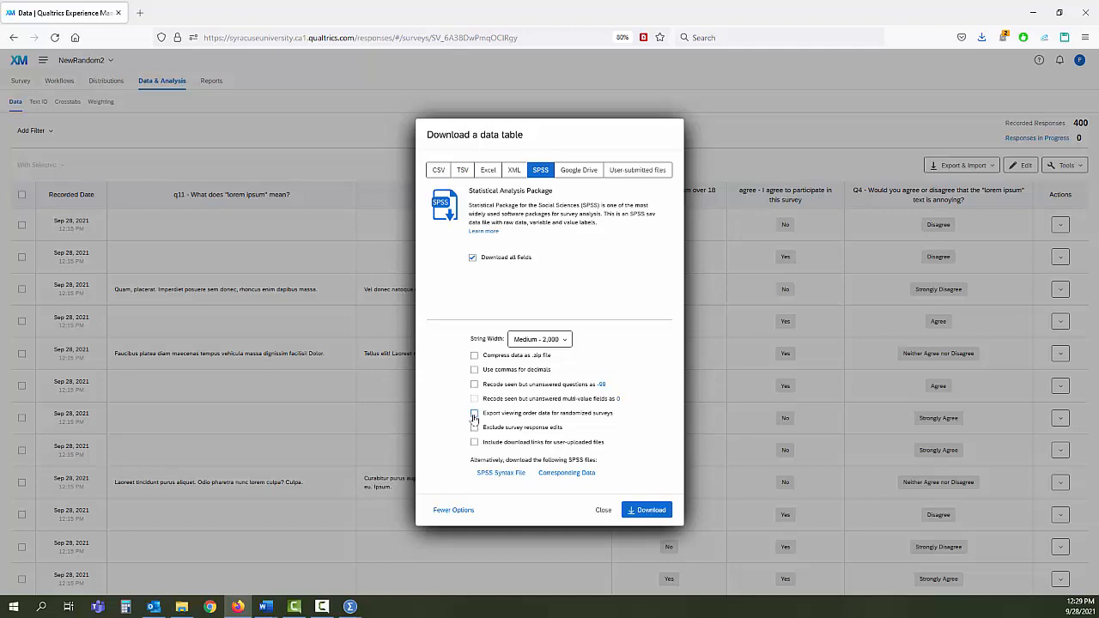
left_click(475, 414)
left_click(603, 510)
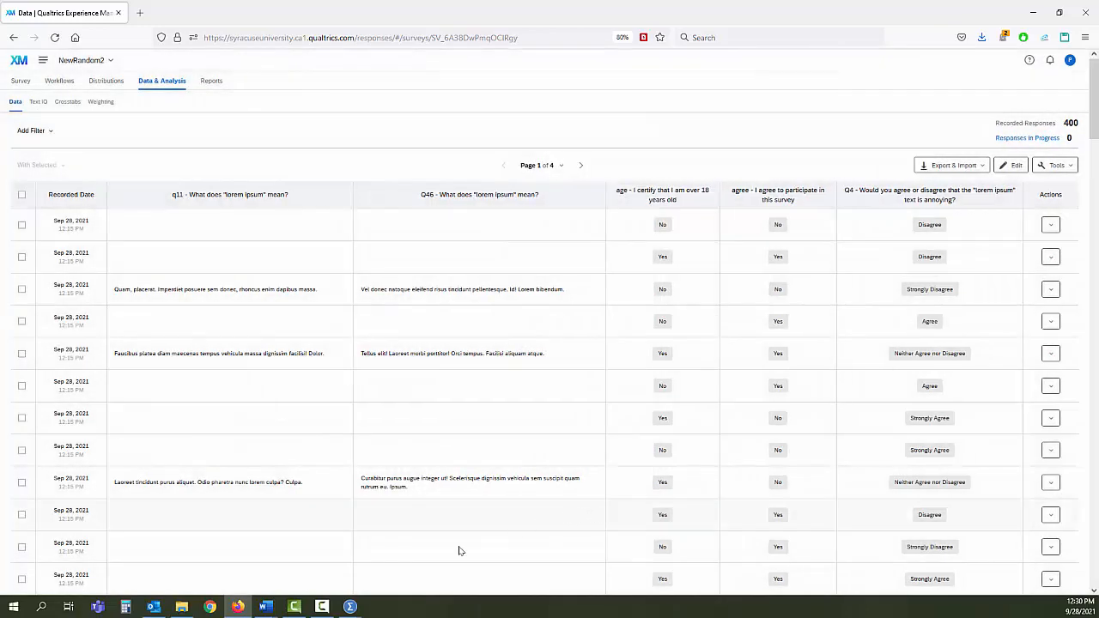
Switch to SPSS Statistics and examine the exported survey's variable list, including the block randomizer display-order variables
mouse_move(353, 608)
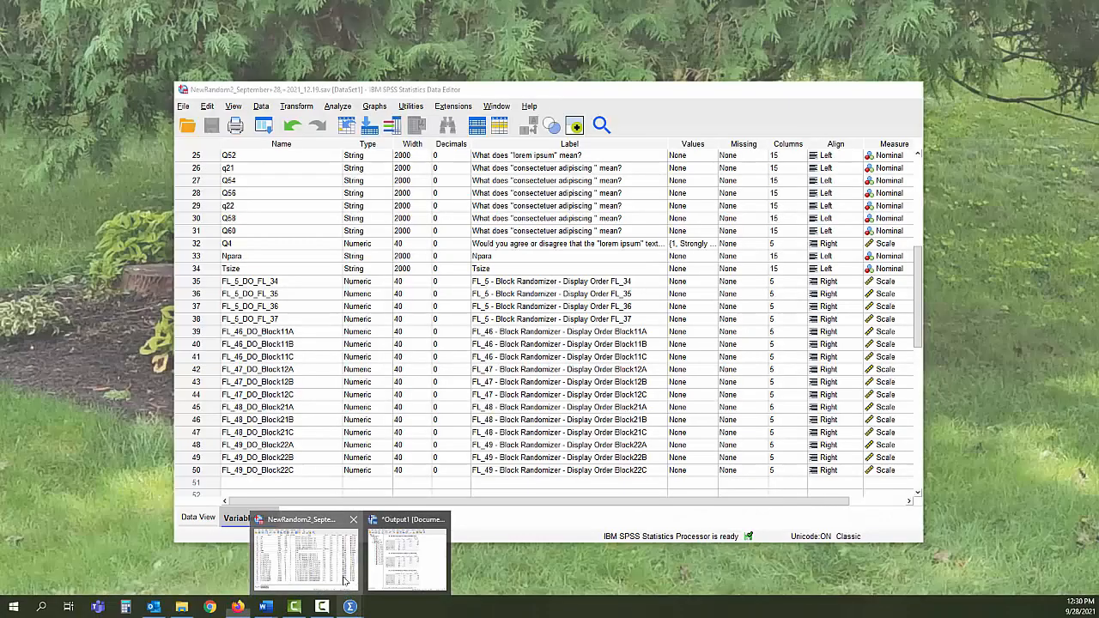
left_click(343, 582)
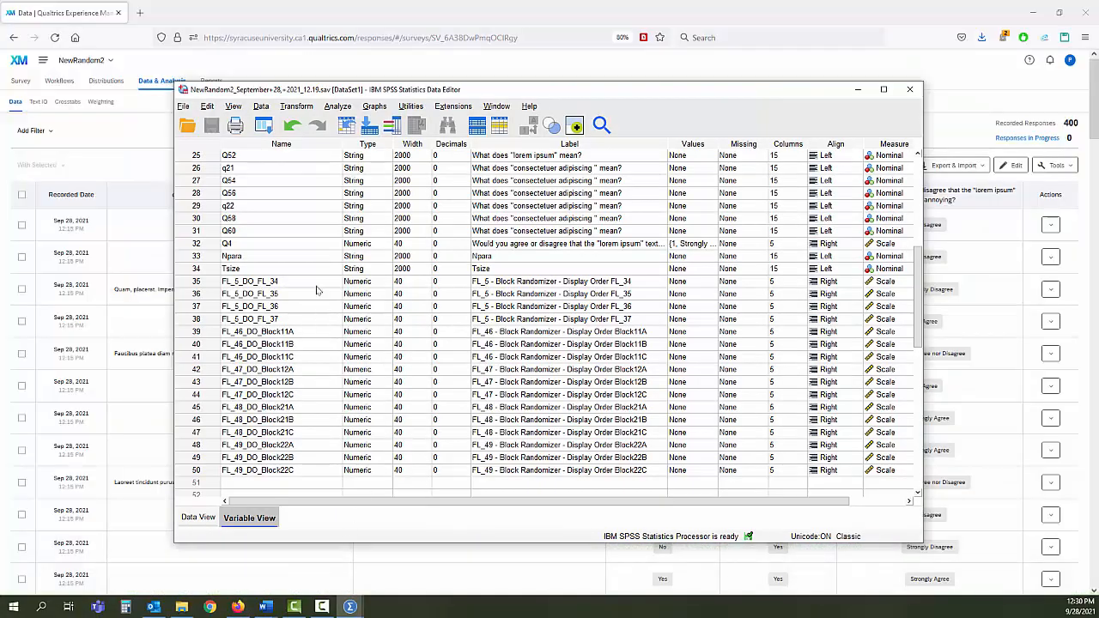
scroll(328, 297, "up", 1)
scroll(327, 297, "up", 8)
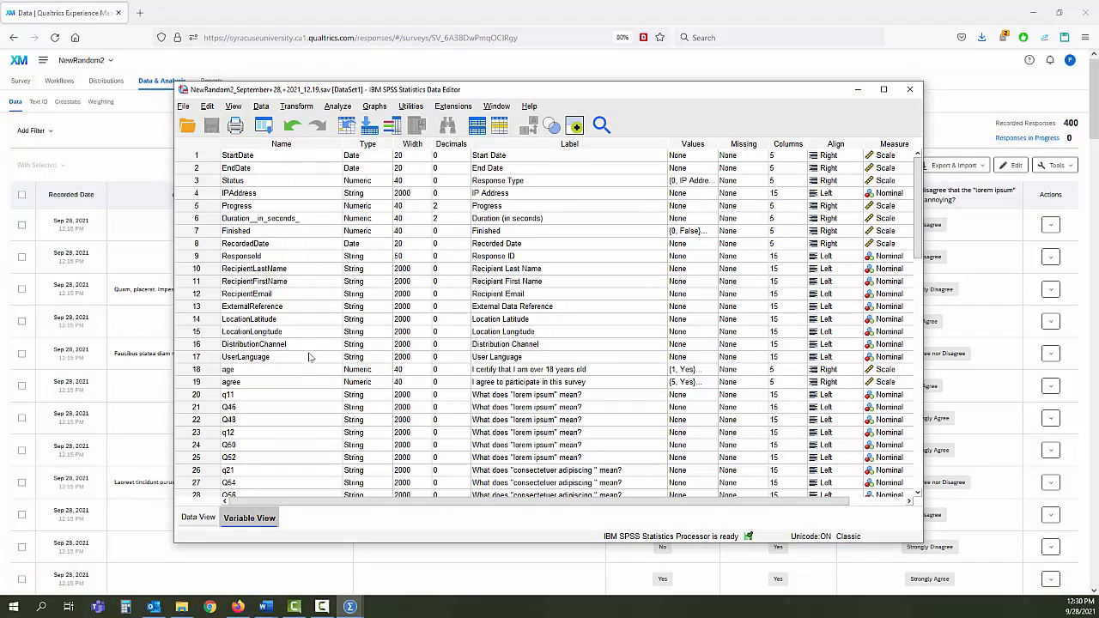
scroll(309, 348, "down", 4)
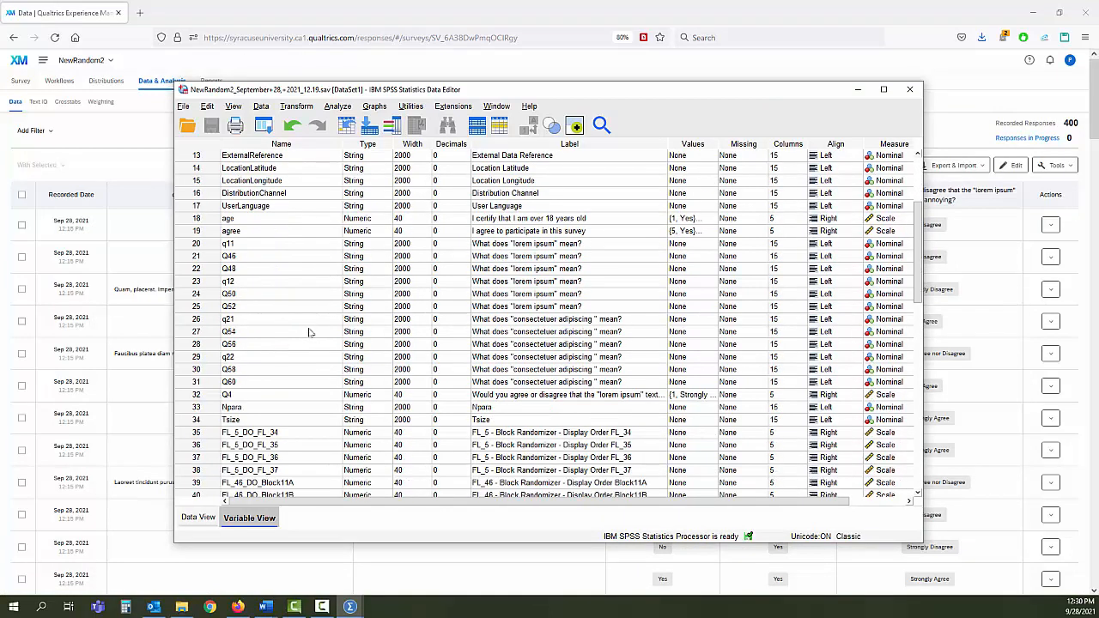
scroll(309, 373, "down", 5)
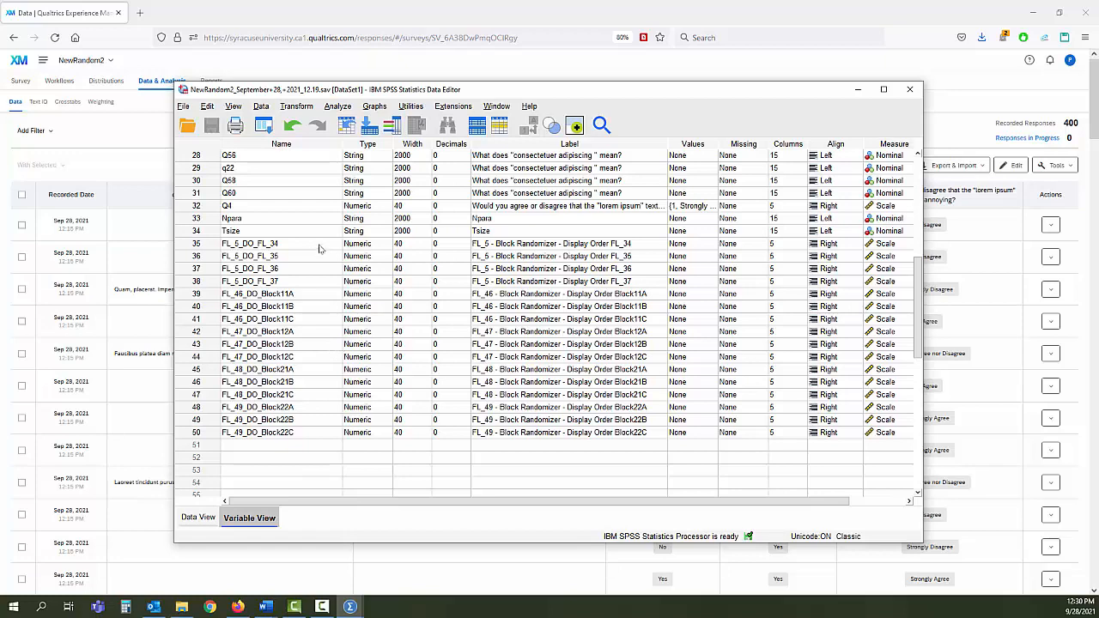
Switch back to Qualtrics, open the survey flow of NewRandom2, and show the flow IDs
left_click(153, 138)
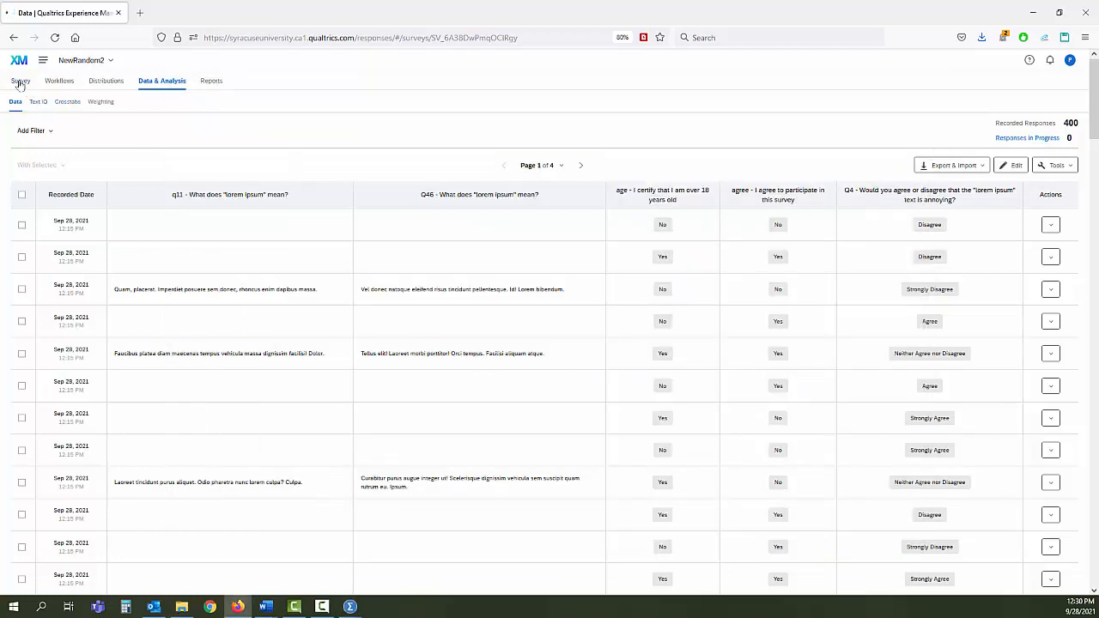
left_click(20, 82)
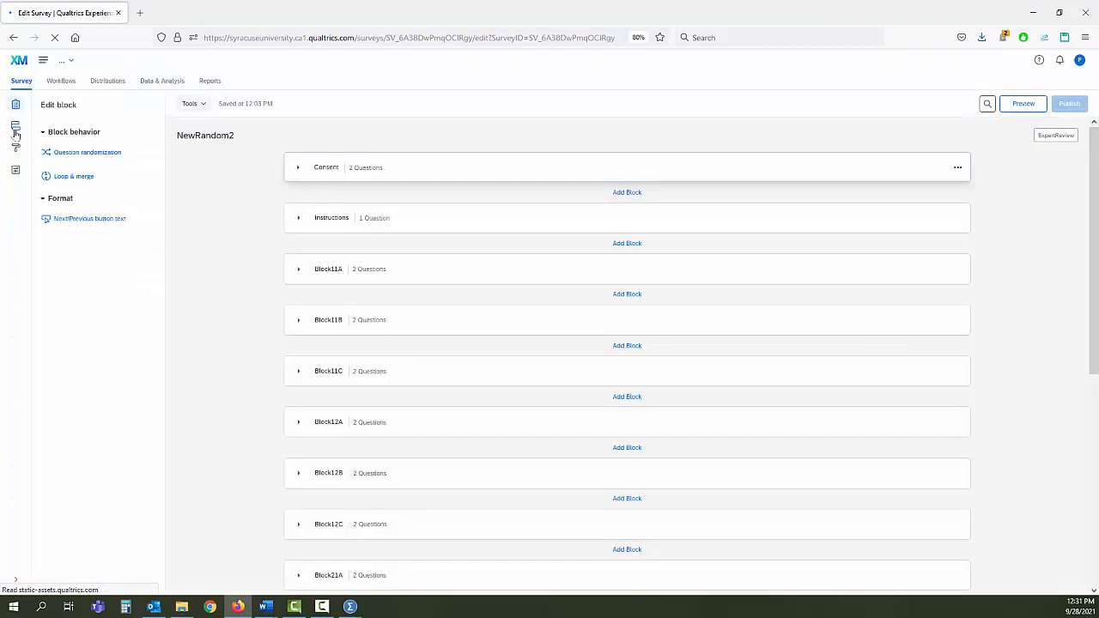
left_click(16, 129)
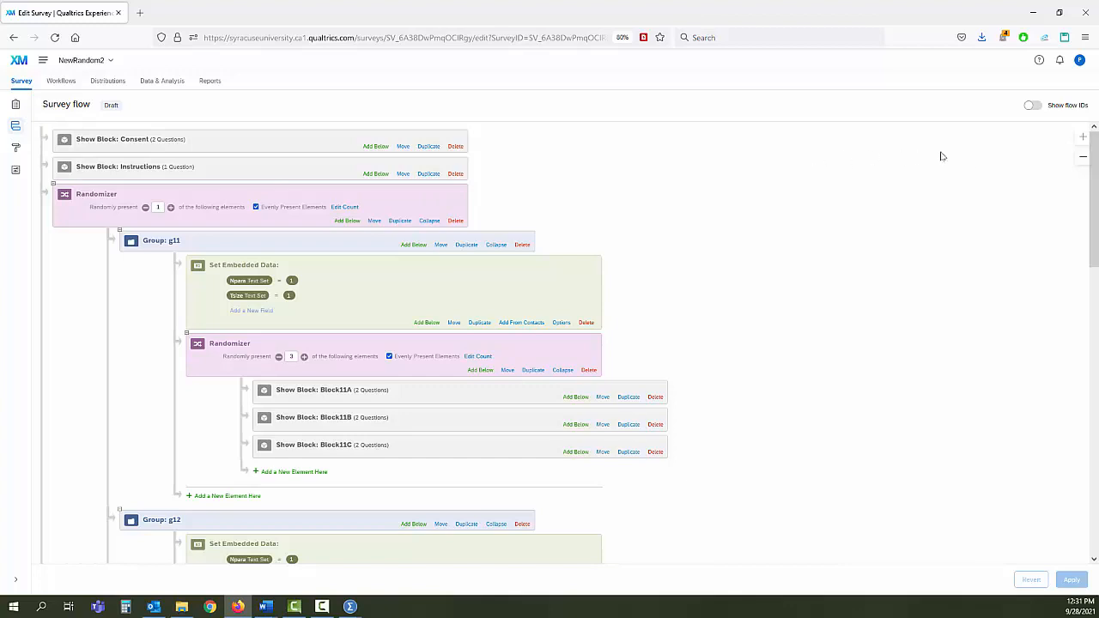
left_click(1037, 107)
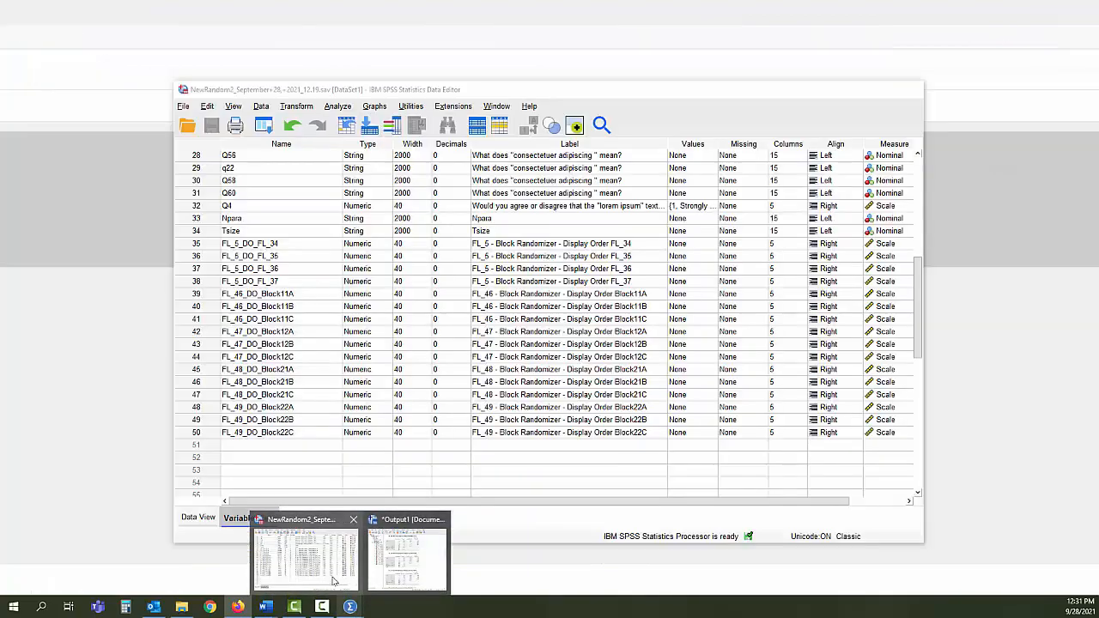
Place the SPSS variable list beside the survey flow and compare the FL_5 and FL_46 display-order variables with the flow IDs
left_click(335, 582)
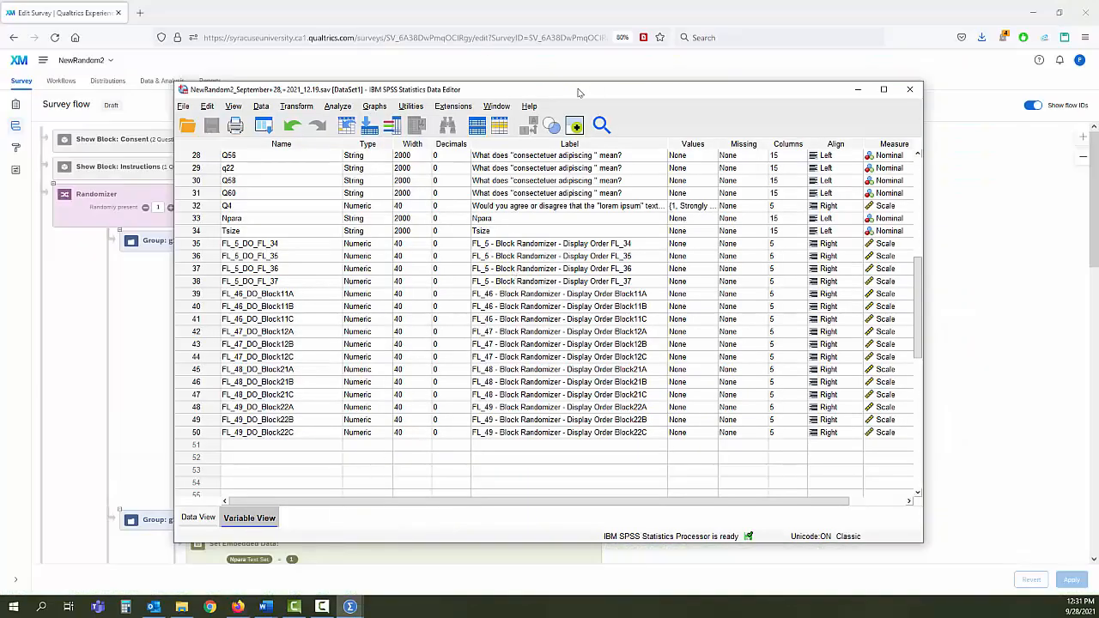
left_click_drag(591, 90, 1021, 105)
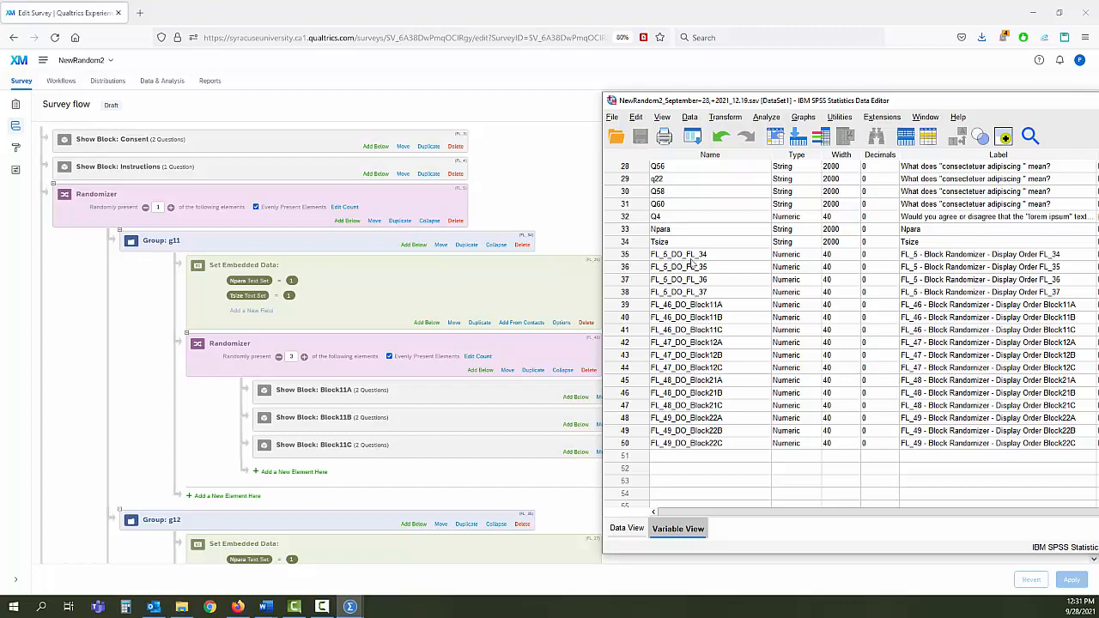
left_click(352, 244)
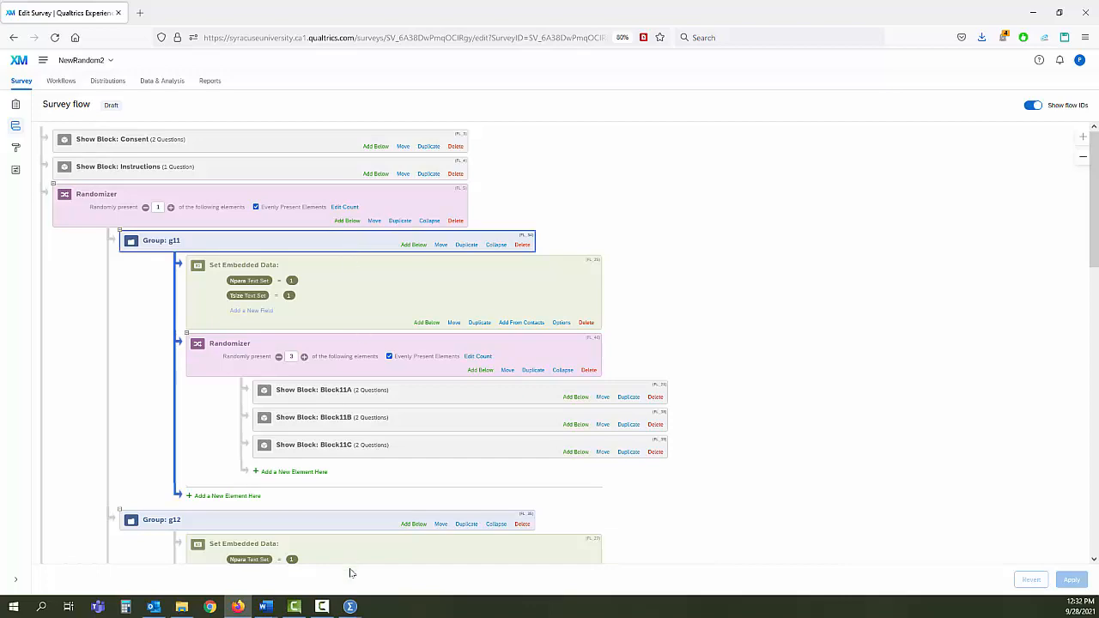
mouse_move(348, 610)
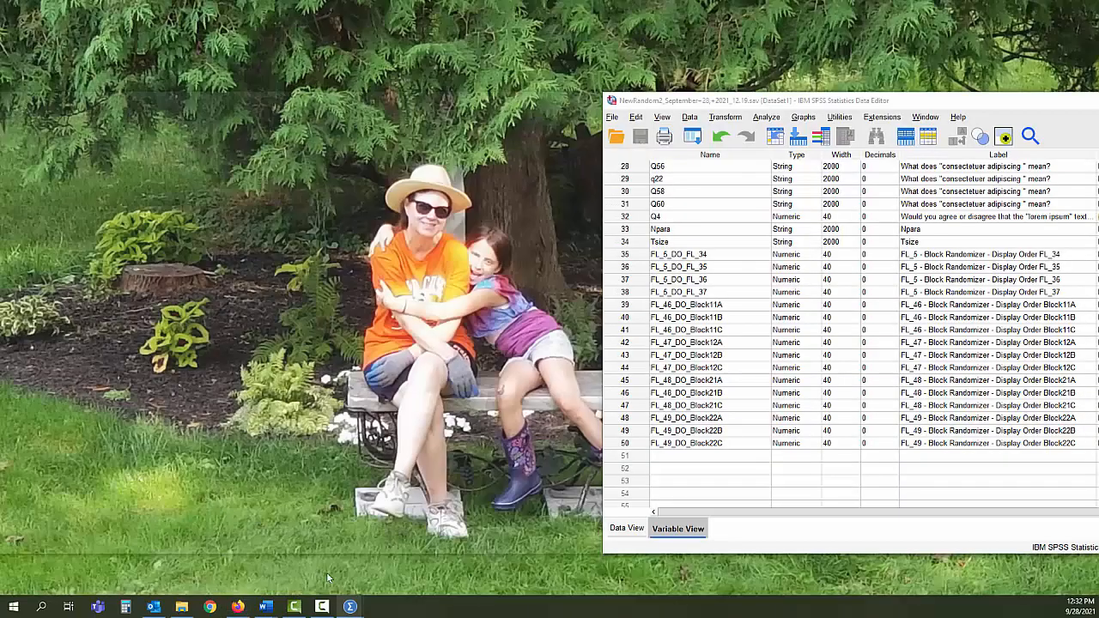
left_click(331, 575)
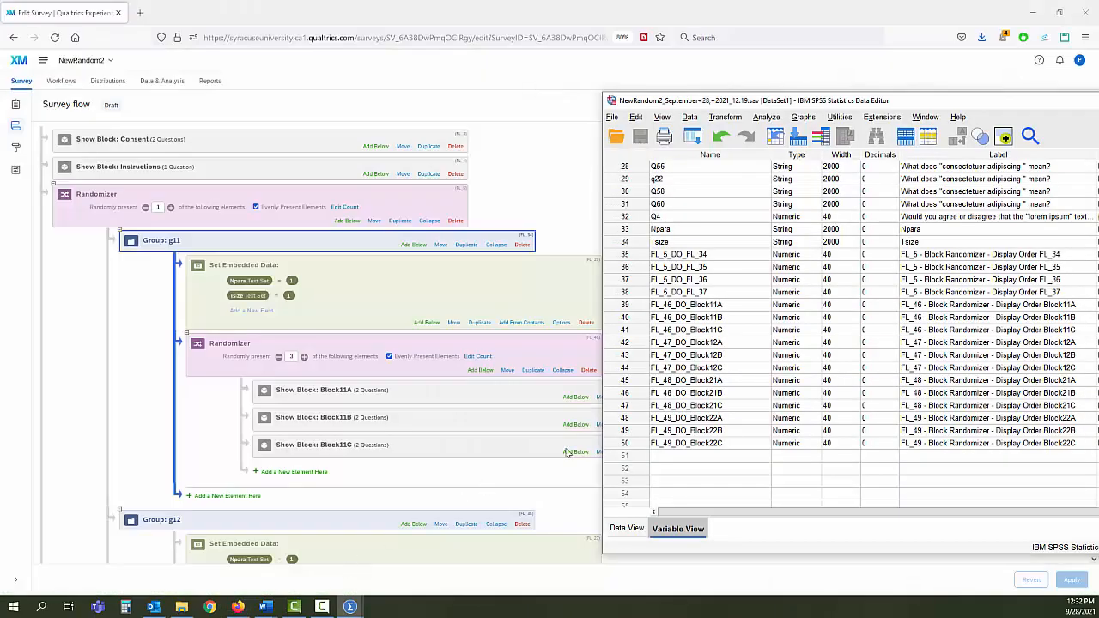
left_click(734, 307)
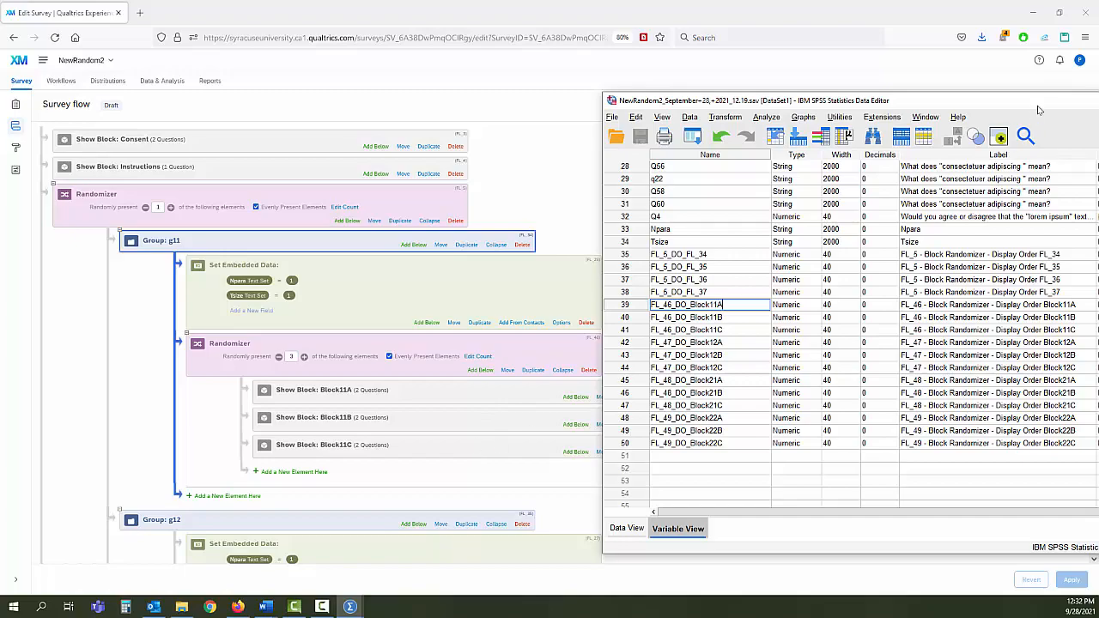
left_click_drag(1036, 106, 829, 94)
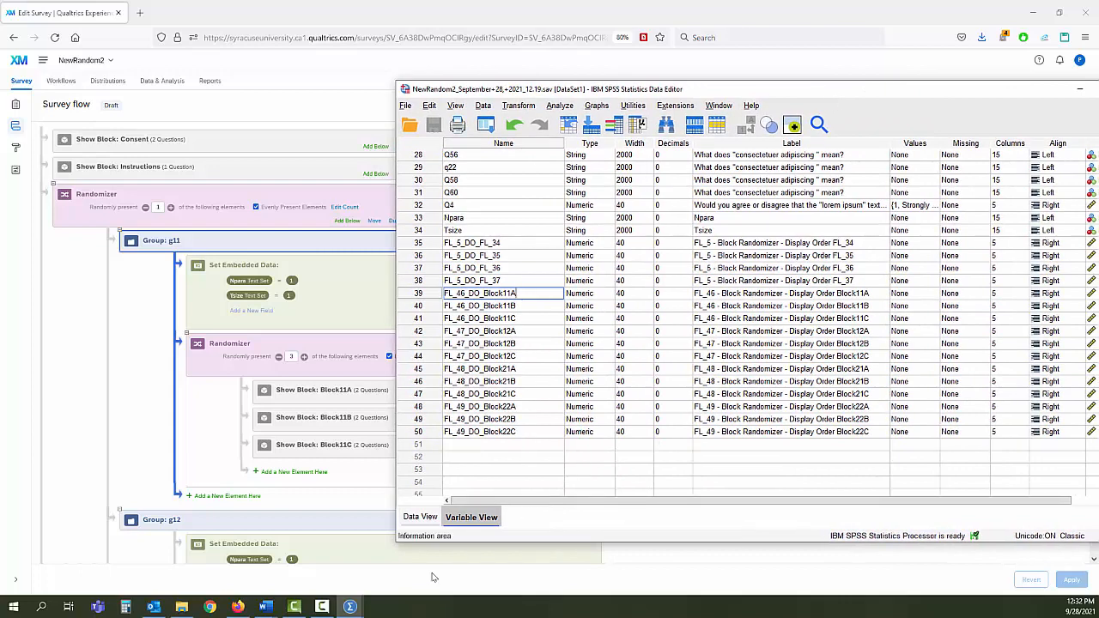
Switch to the SPSS output and examine the display-order frequency tables for the blocks inside each nested randomizer, starting with Block11A
mouse_move(352, 607)
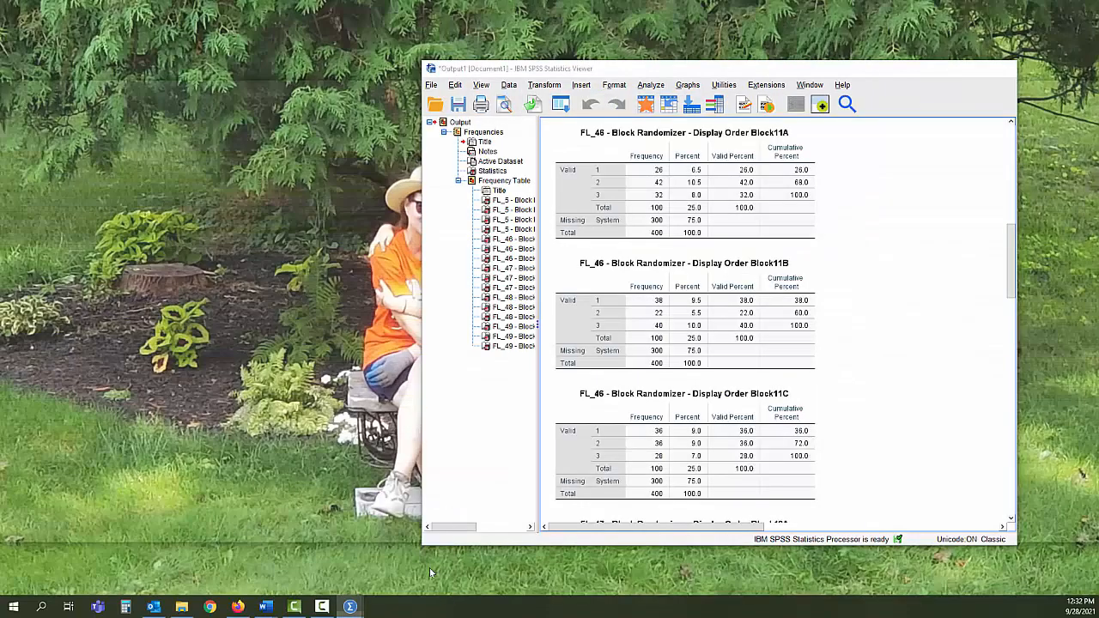
left_click(431, 571)
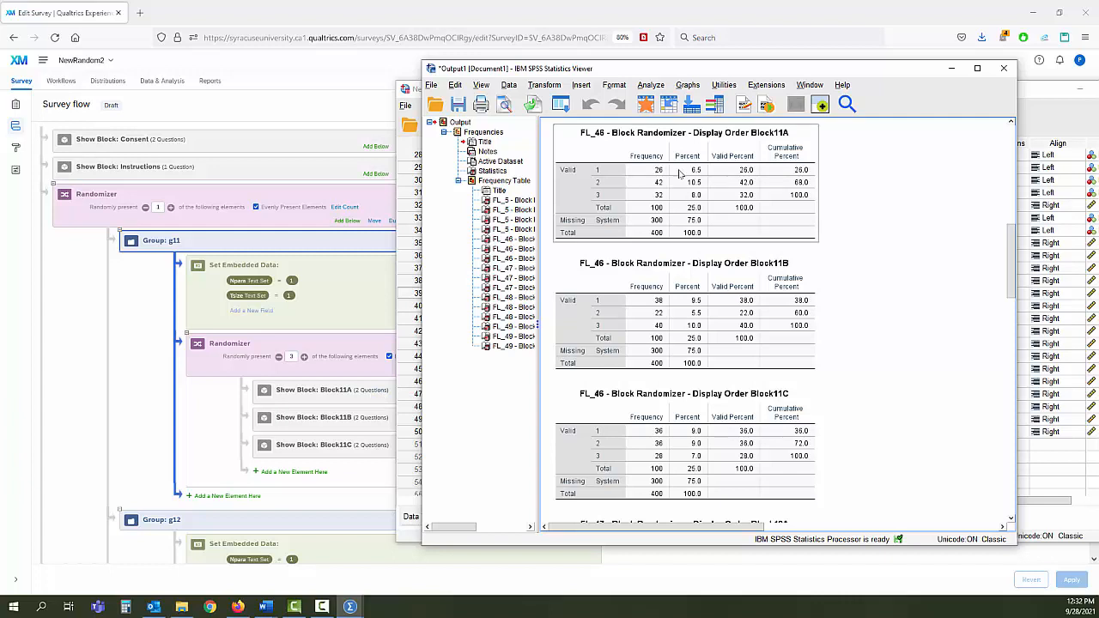
left_click(630, 199)
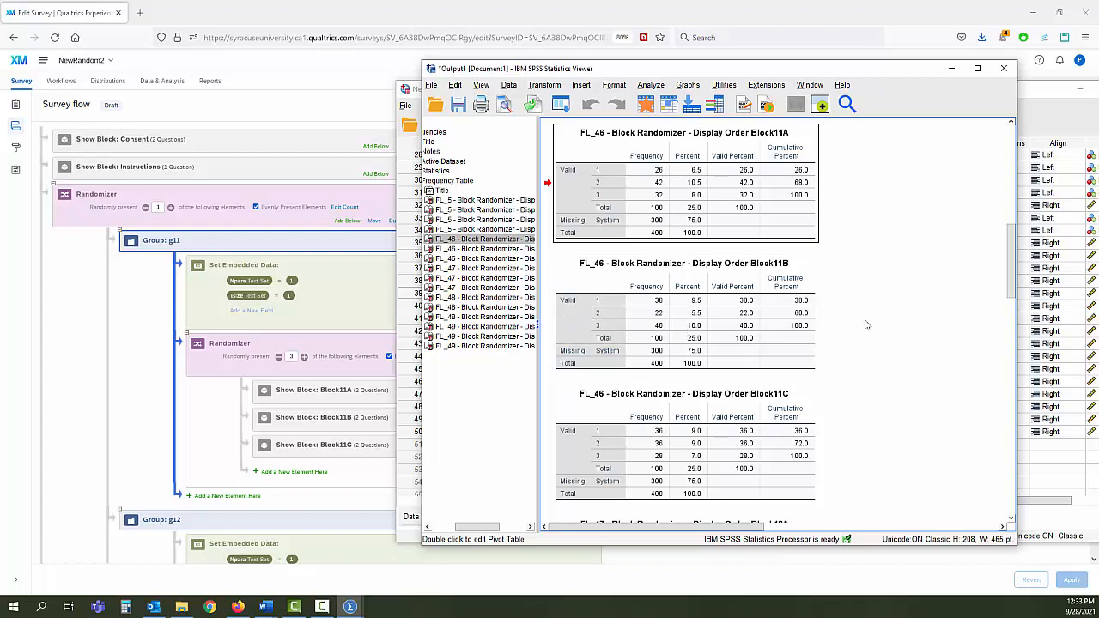
scroll(900, 281, "down", 3)
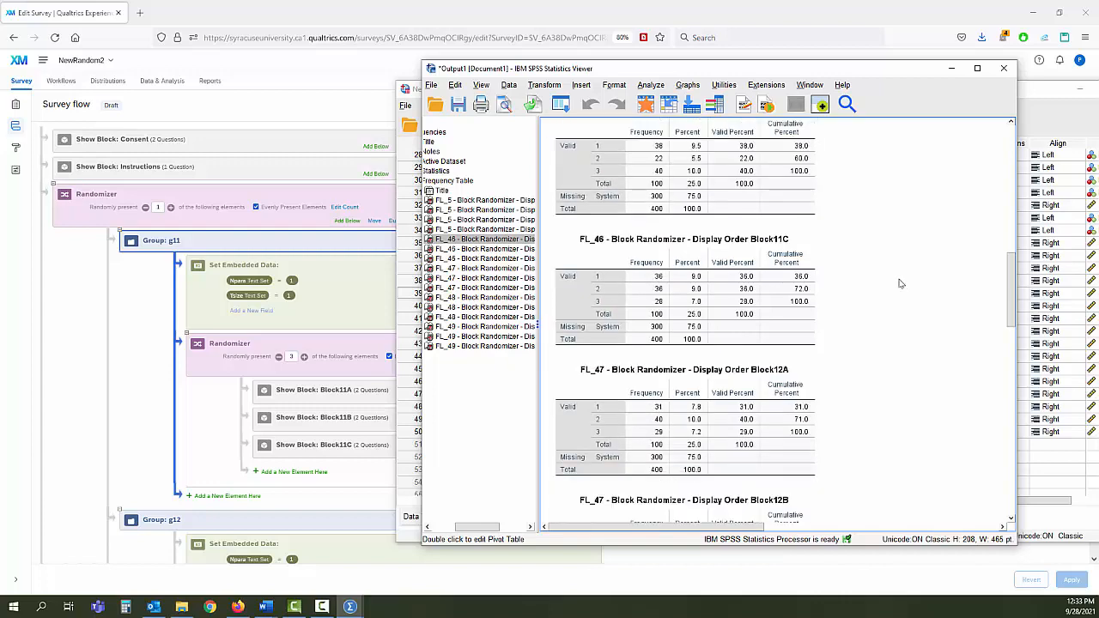
scroll(899, 283, "down", 6)
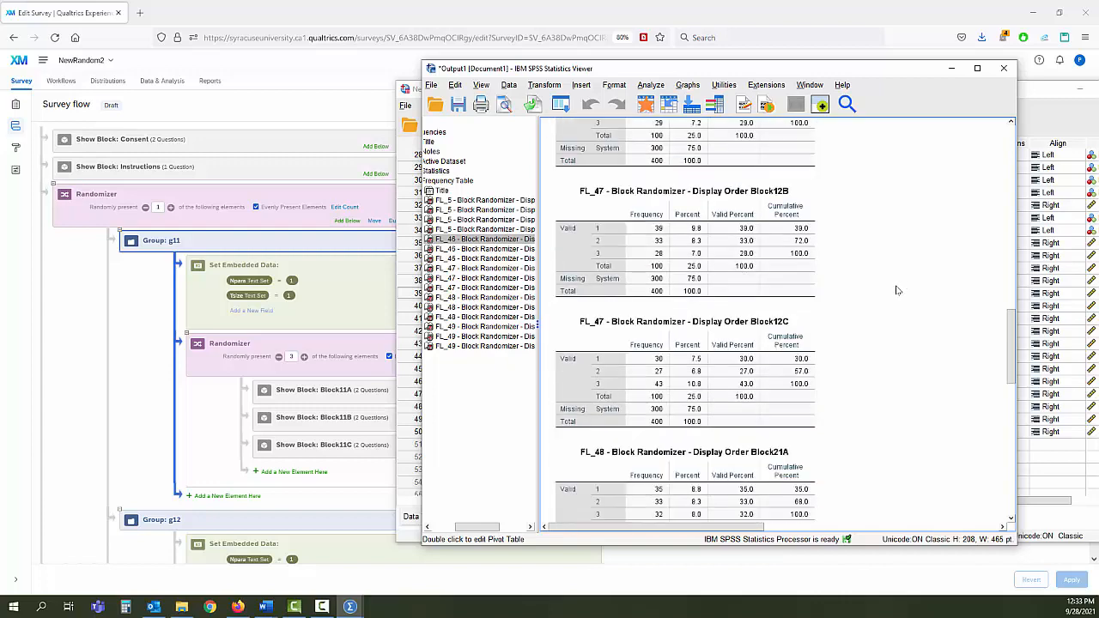
scroll(875, 289, "down", 3)
scroll(875, 289, "up", 9)
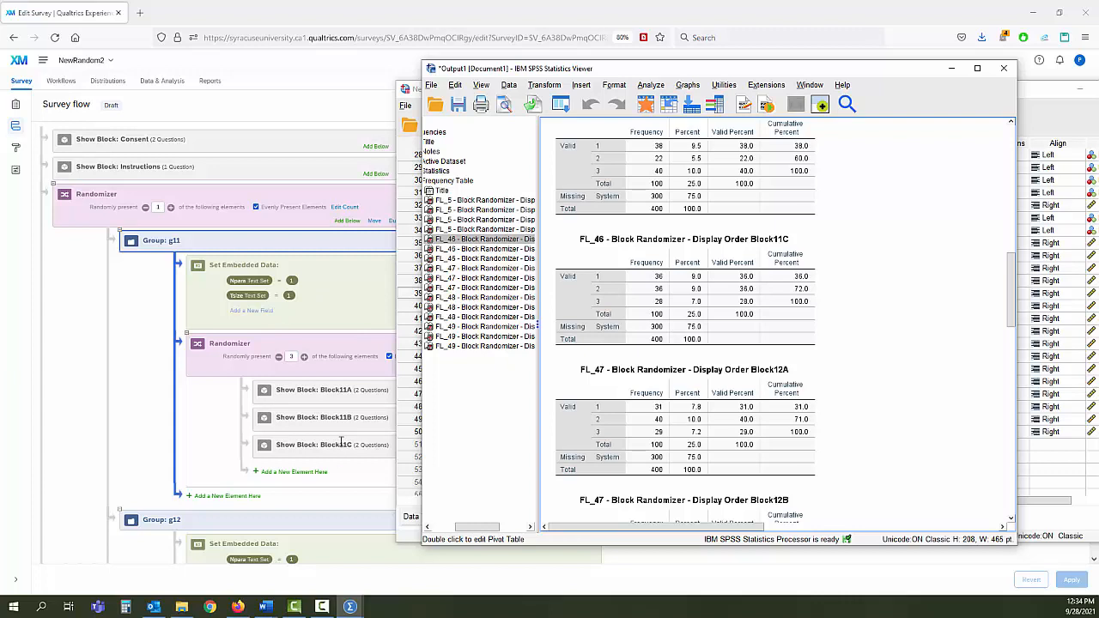
left_click(584, 403)
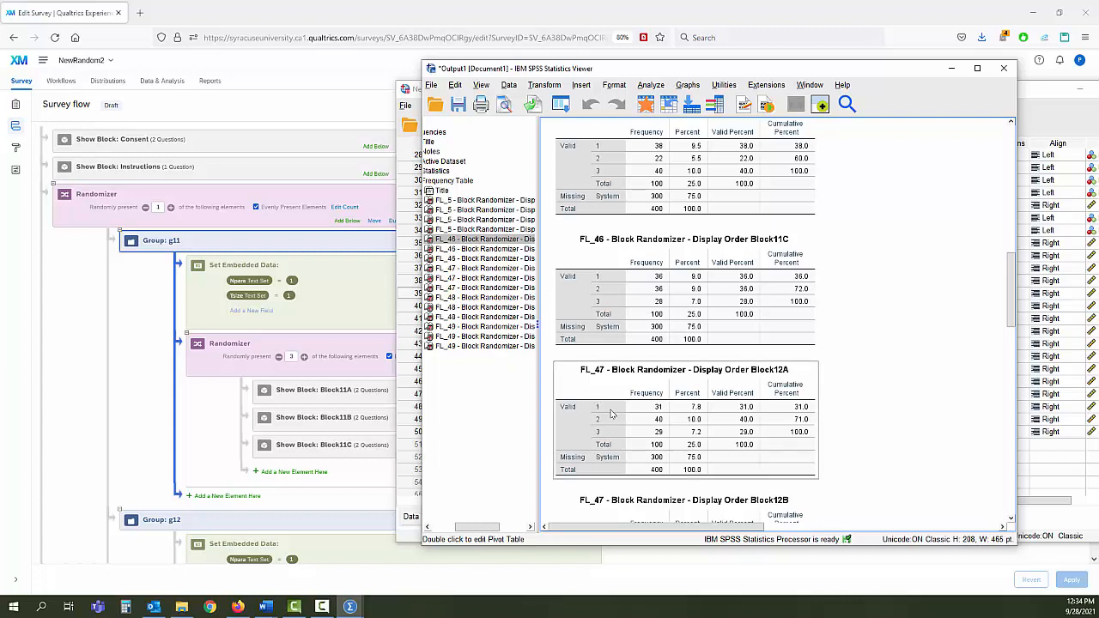